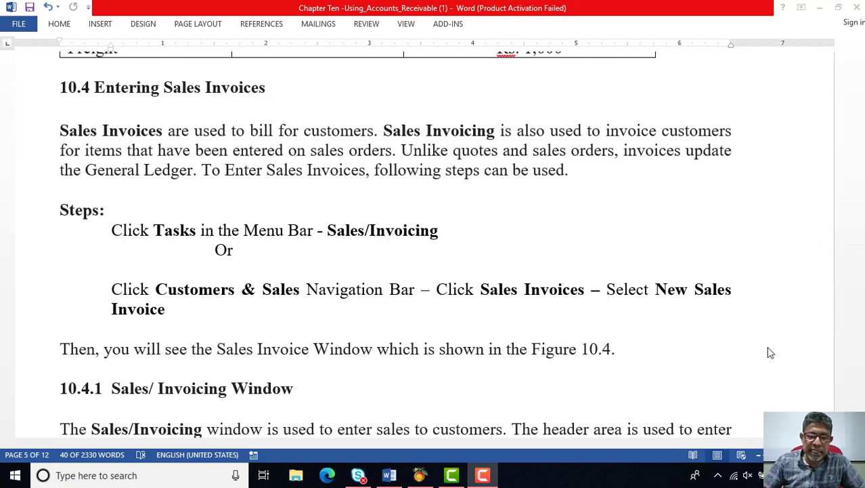
- Switch to Peachtree Accounting and review the list of existing quotes, closing it when done
{"action": "left_click", "coordinate": [420, 475]}
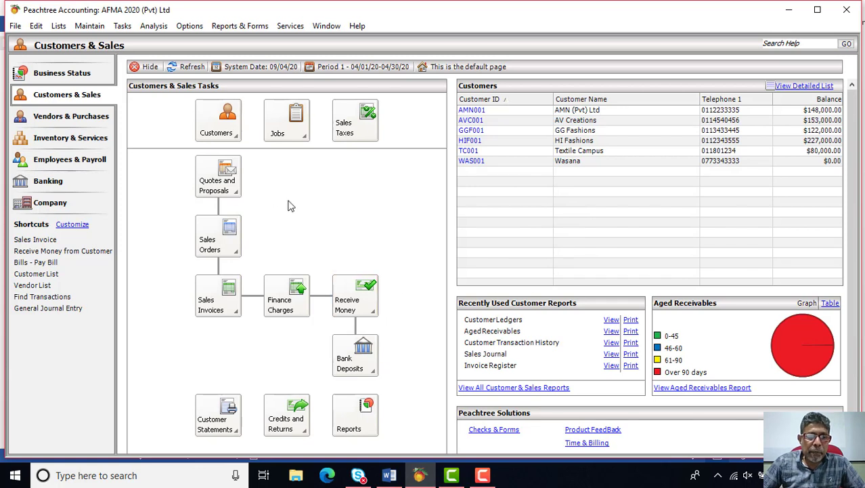
{"action": "left_click", "coordinate": [236, 190]}
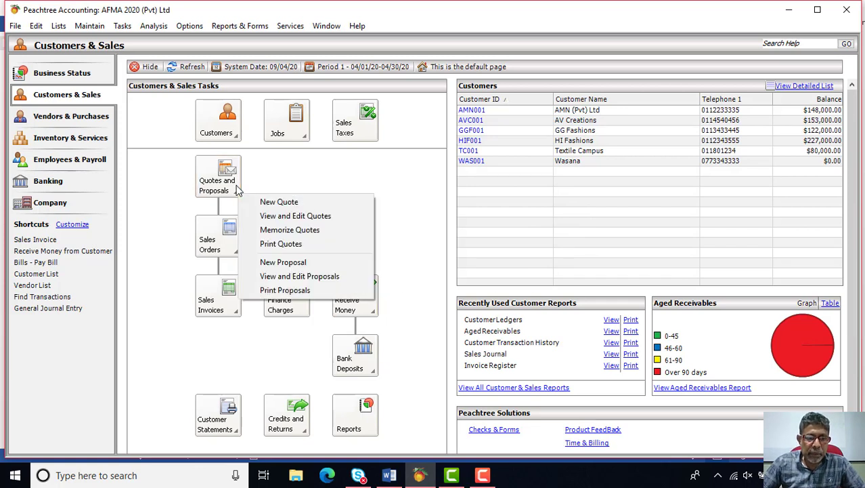
{"action": "left_click", "coordinate": [294, 217]}
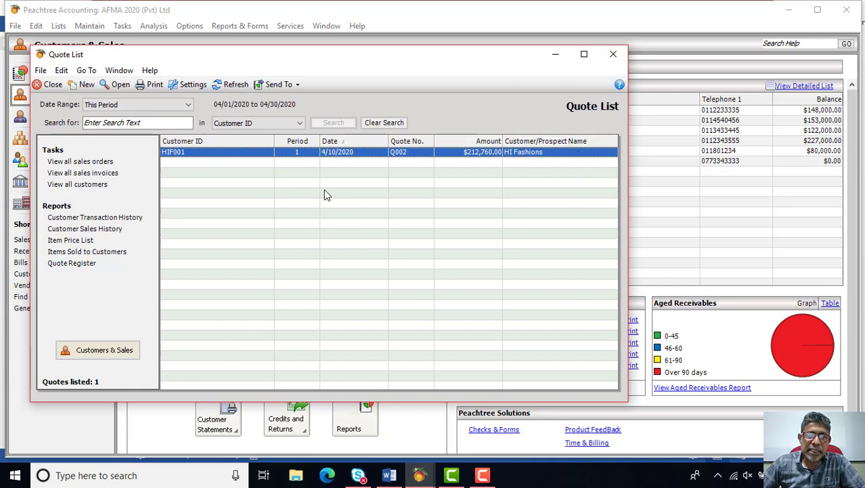
{"action": "left_click", "coordinate": [607, 58]}
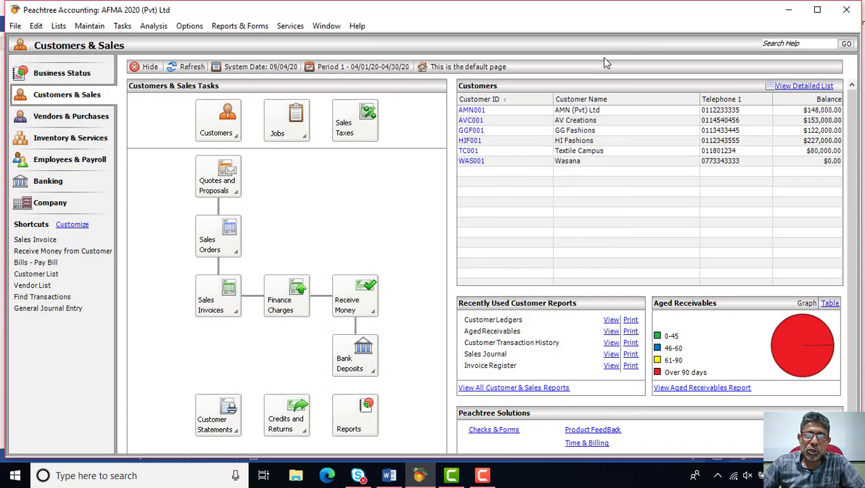
- Review the sales order list and the details of the GG Fashions order, closing both windows when done
{"action": "left_click", "coordinate": [231, 252]}
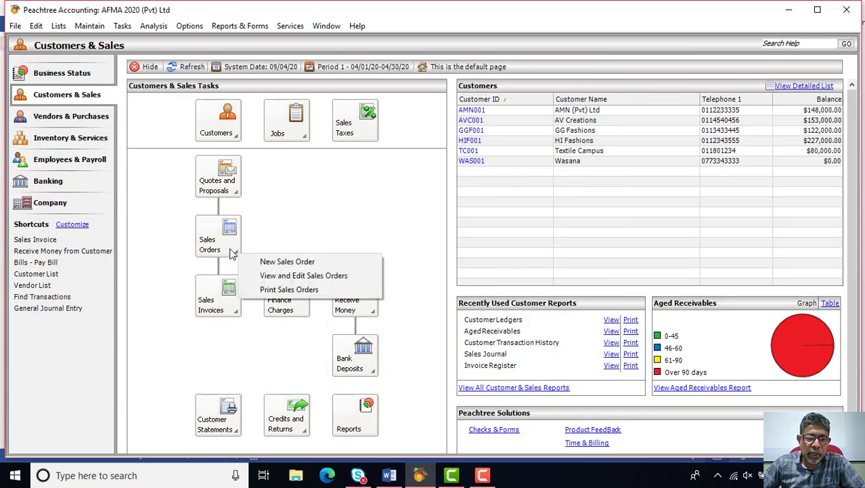
{"action": "left_click", "coordinate": [267, 278]}
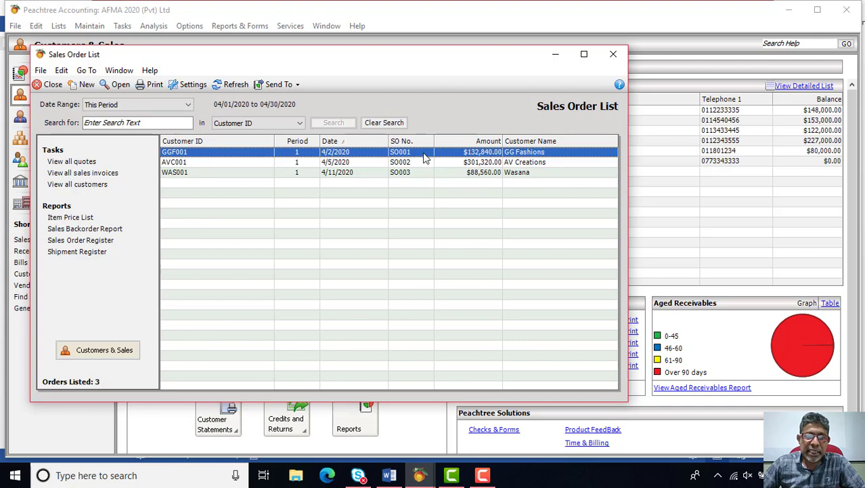
{"action": "double_click", "coordinate": [402, 152]}
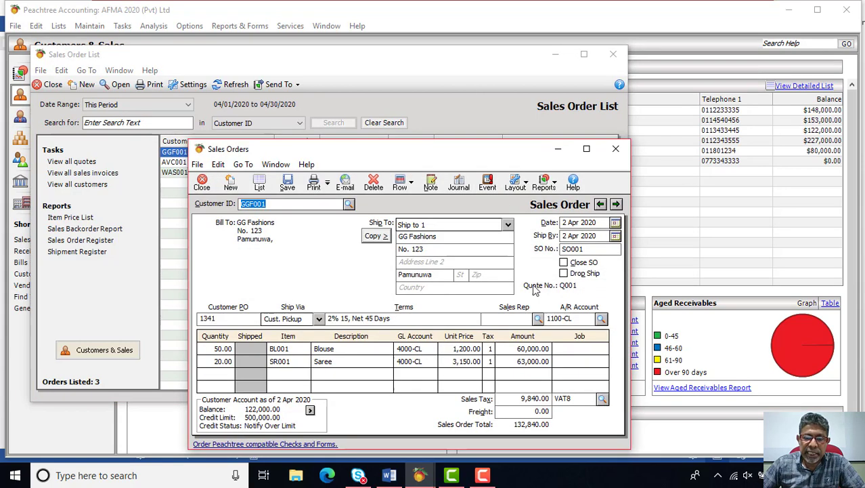
{"action": "left_click", "coordinate": [615, 148]}
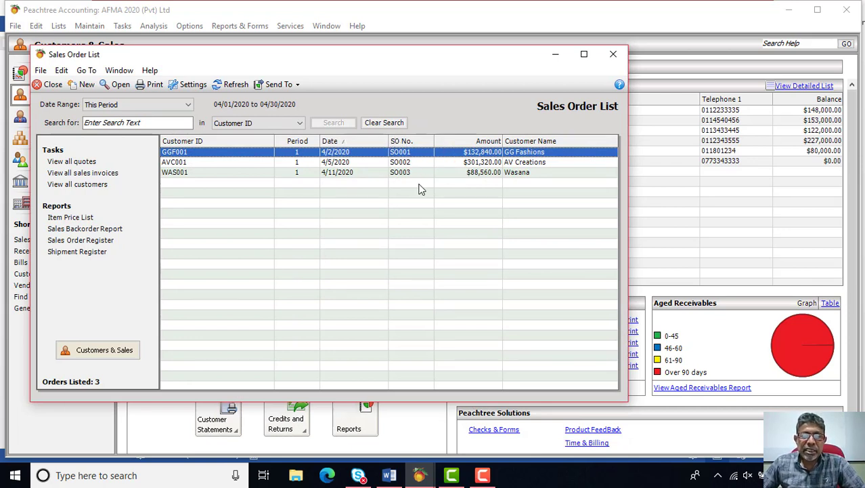
{"action": "left_click", "coordinate": [613, 54]}
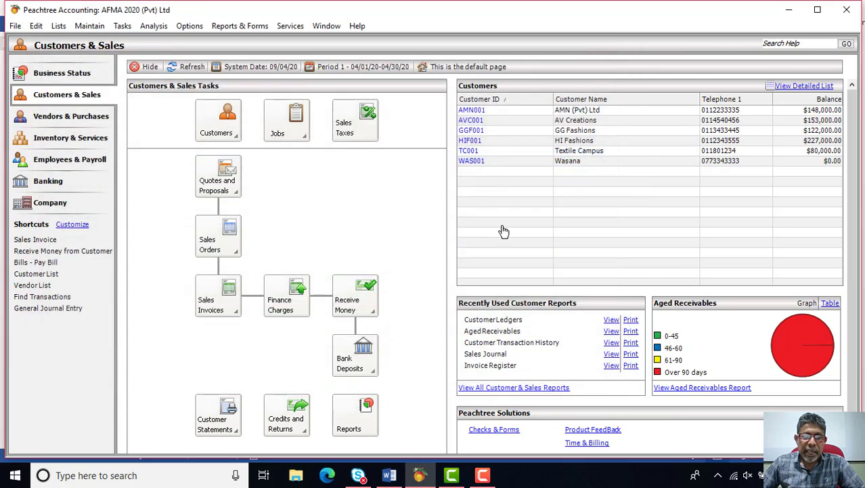
- Review the sales invoice list and the details of the Textile Campus invoice, closing both windows when done
{"action": "left_click", "coordinate": [241, 306]}
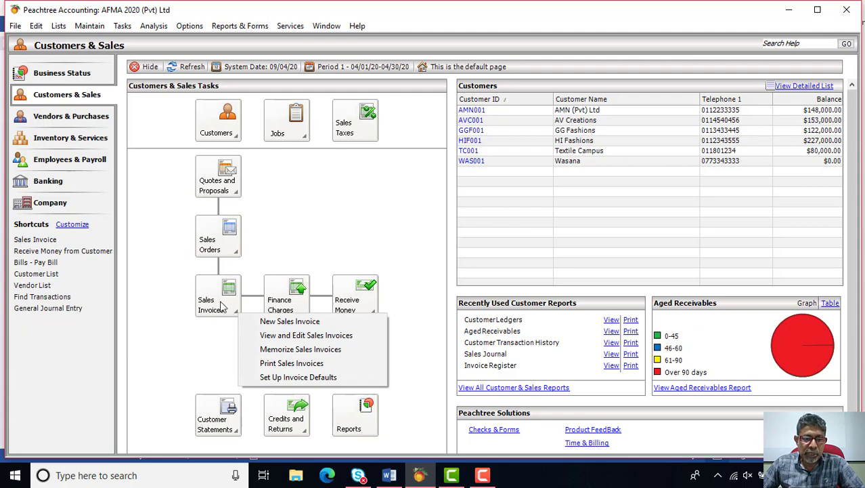
{"action": "left_click", "coordinate": [277, 335]}
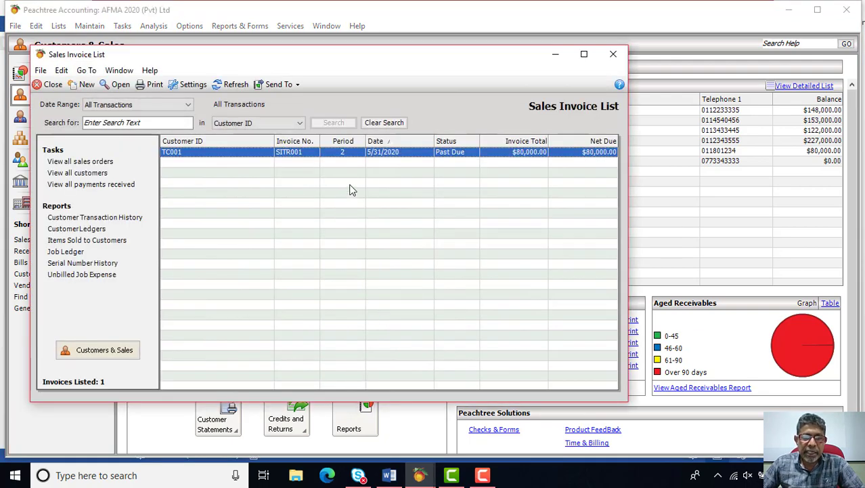
{"action": "double_click", "coordinate": [401, 152]}
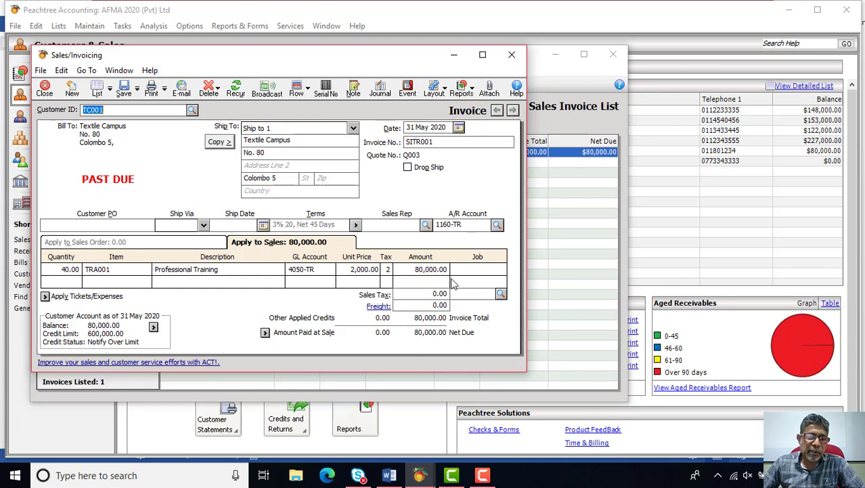
{"action": "left_click", "coordinate": [512, 55]}
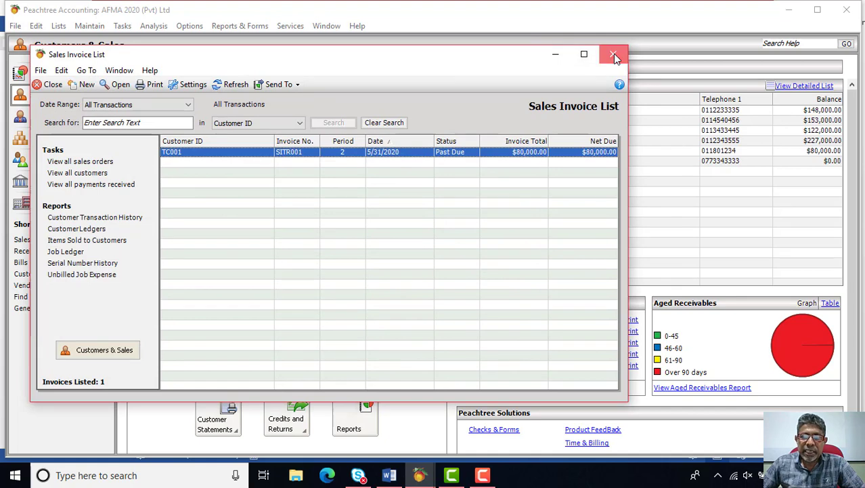
{"action": "left_click", "coordinate": [613, 55]}
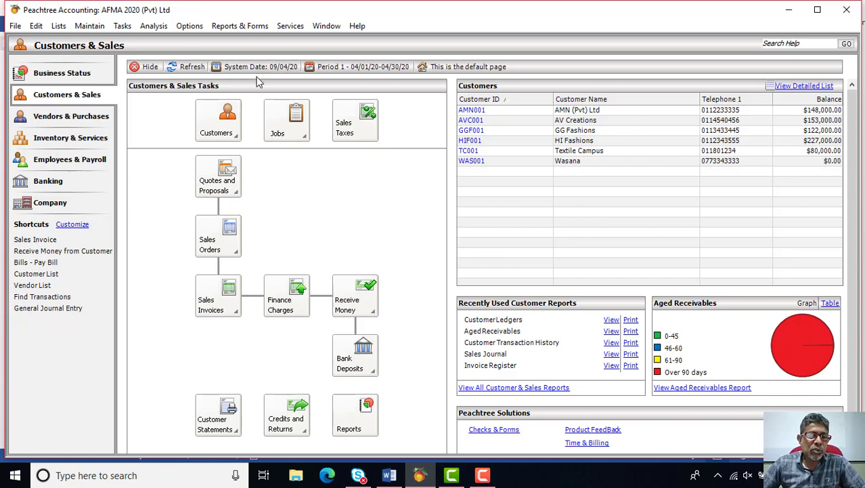
- View the blank Sales/Invoicing form and close it
{"action": "left_click", "coordinate": [123, 27]}
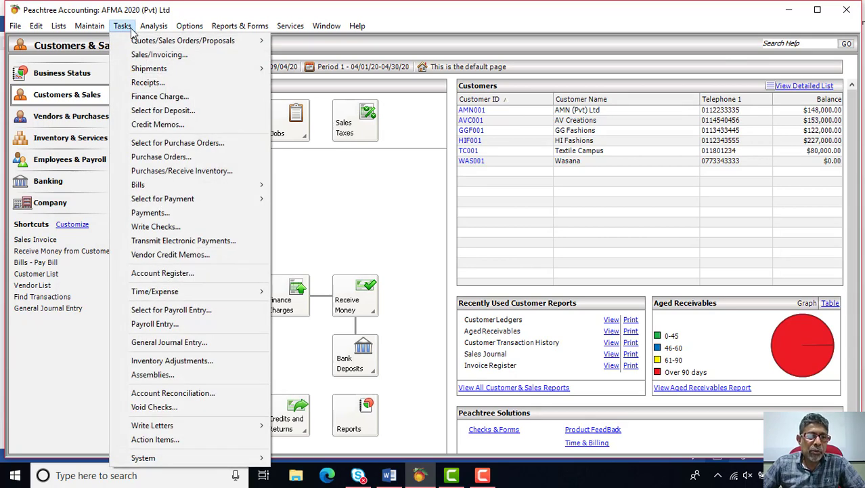
{"action": "left_click", "coordinate": [154, 58]}
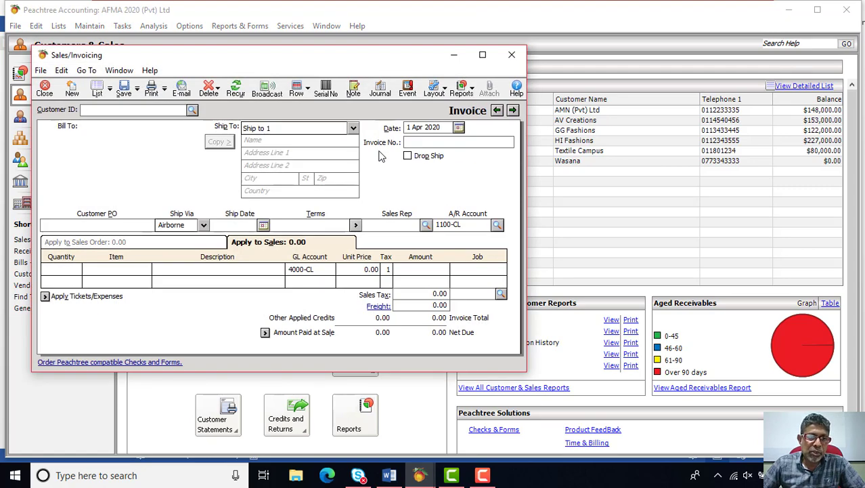
{"action": "left_click", "coordinate": [522, 58]}
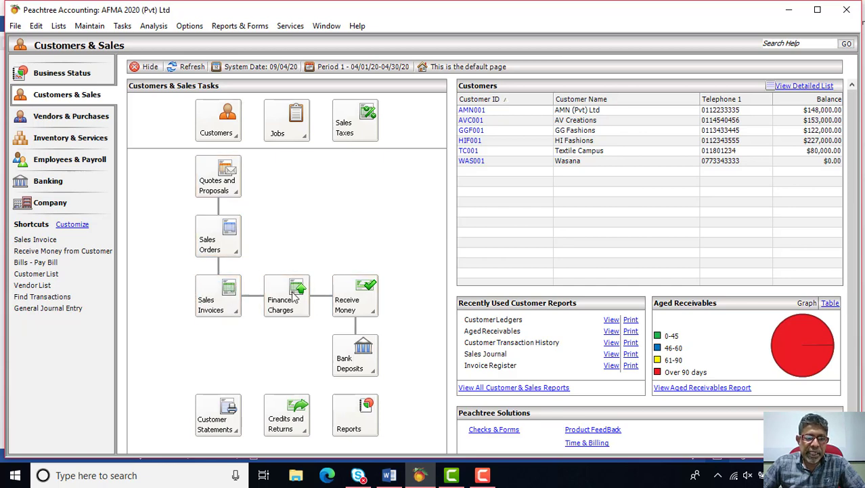
- Create a new sales invoice for the customer AV Creations
{"action": "left_click", "coordinate": [231, 315]}
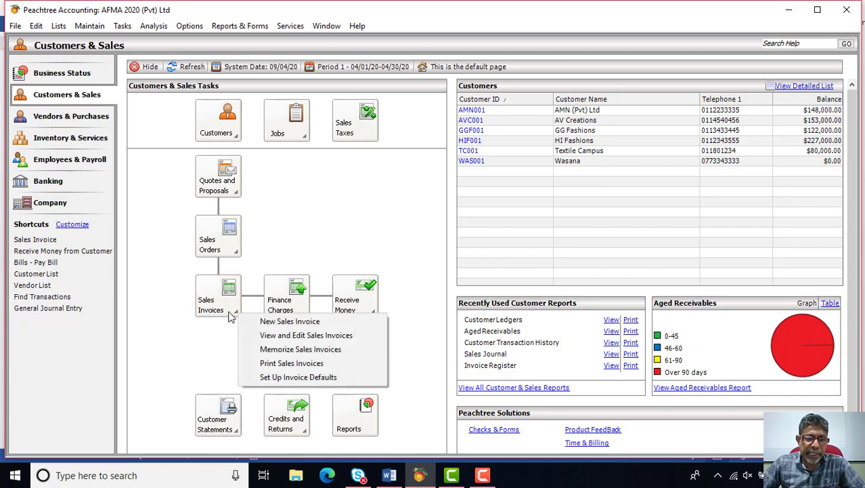
{"action": "left_click", "coordinate": [284, 322]}
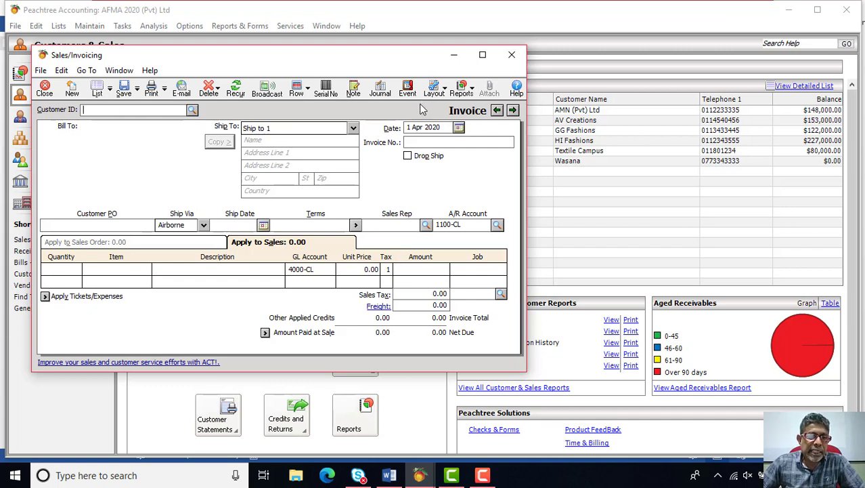
{"action": "left_click", "coordinate": [193, 110]}
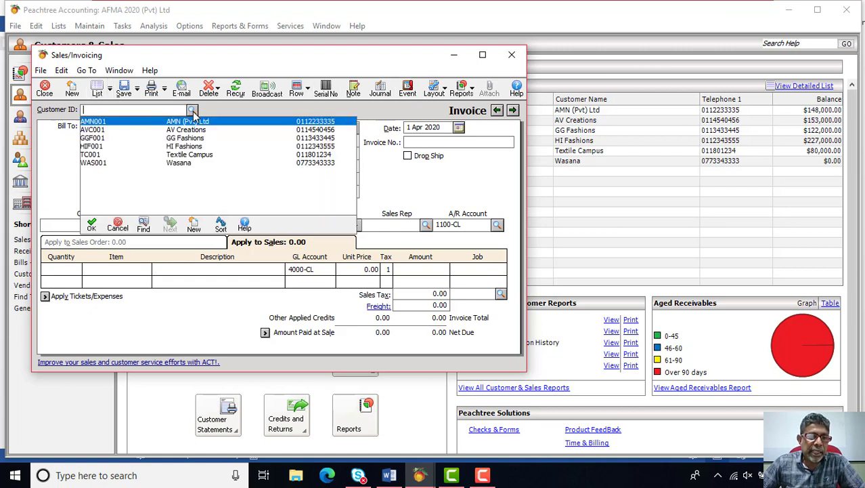
{"action": "left_click", "coordinate": [195, 131]}
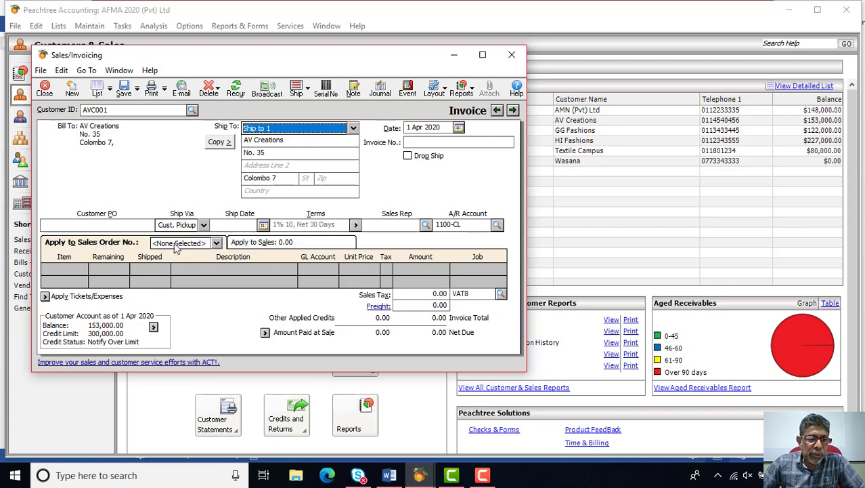
- Apply AV Creations' open sales order to the invoice and examine the Shipped quantity fields of both cotton trouser items
{"action": "left_click", "coordinate": [216, 242]}
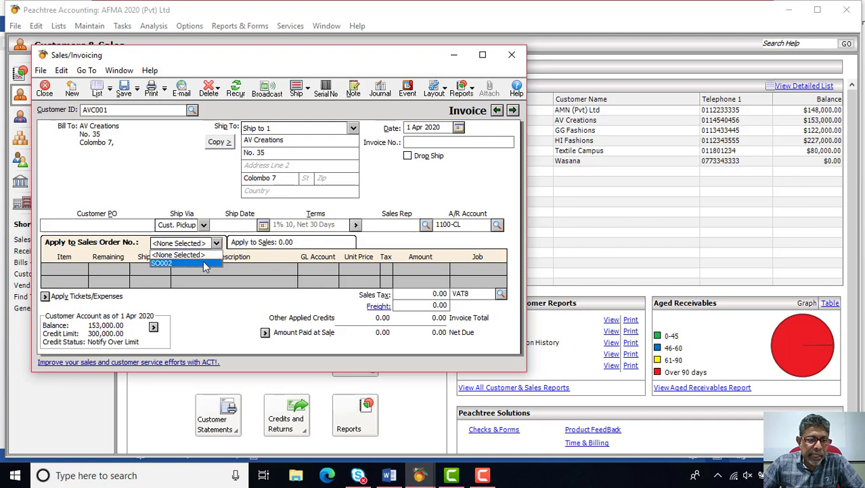
{"action": "left_click", "coordinate": [204, 263]}
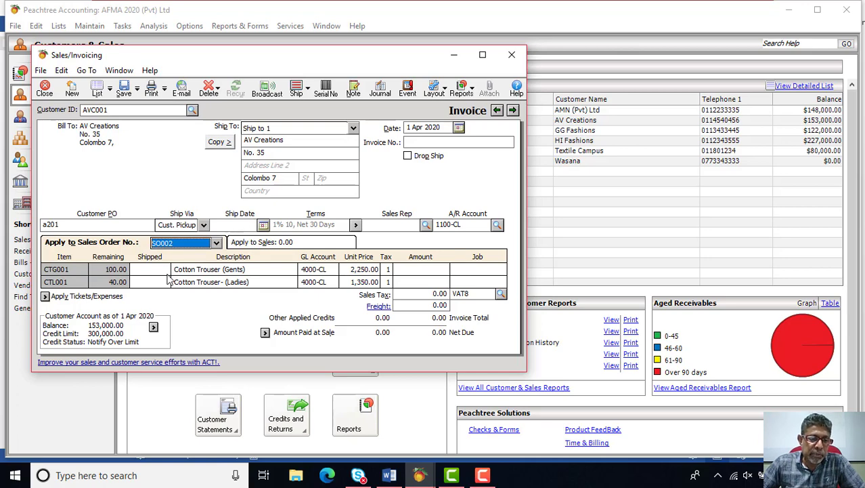
{"action": "left_click_drag", "start_coordinate": [409, 56], "coordinate": [433, 26]}
{"action": "left_click", "coordinate": [177, 239]}
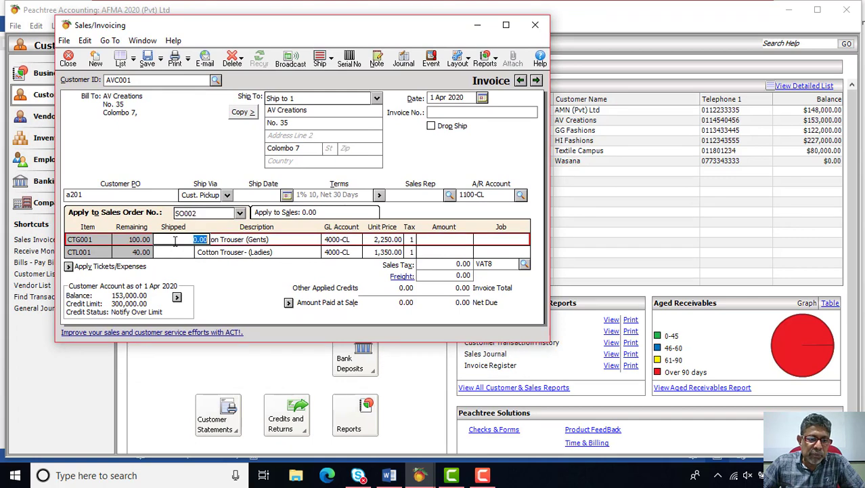
{"action": "left_click", "coordinate": [174, 255]}
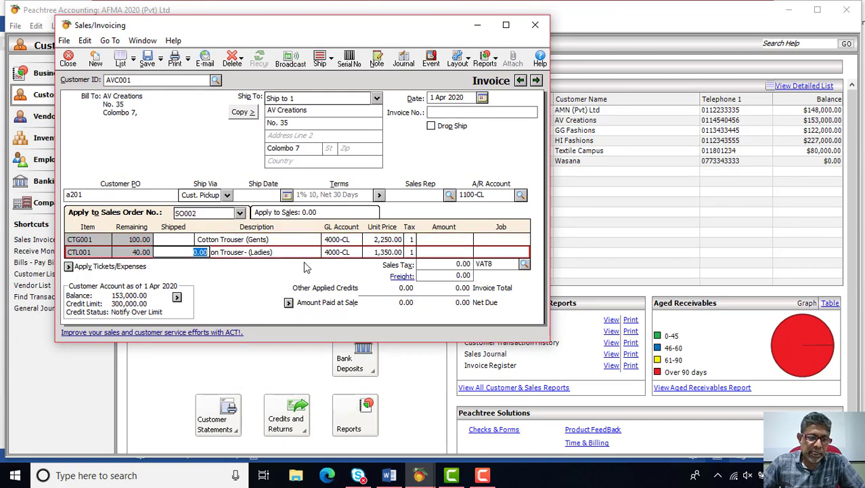
{"action": "left_click", "coordinate": [176, 241]}
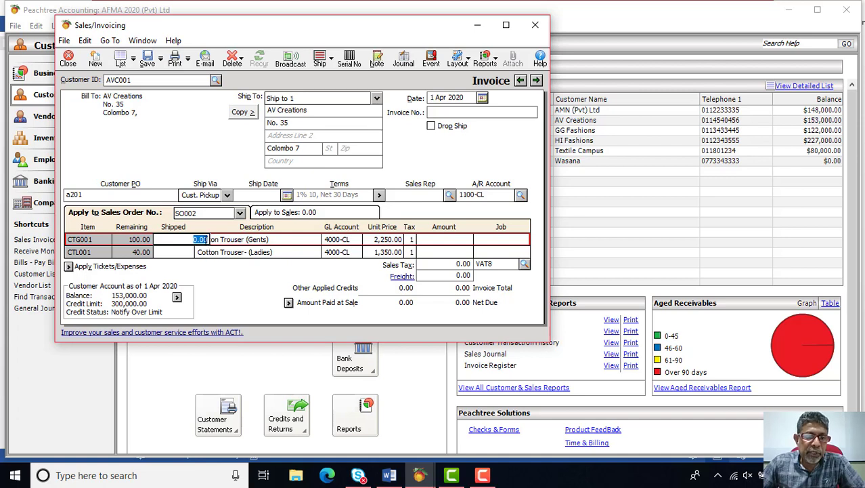
{"action": "left_click", "coordinate": [174, 253]}
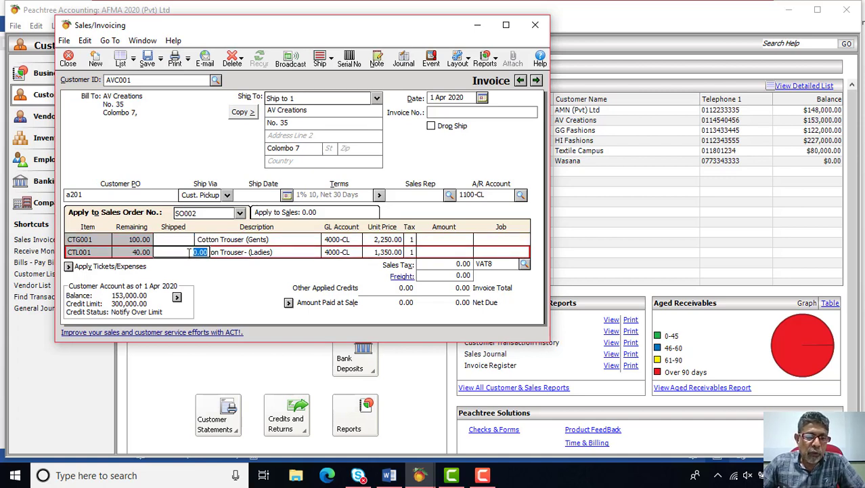
{"action": "left_click", "coordinate": [188, 239]}
{"action": "left_click", "coordinate": [189, 253]}
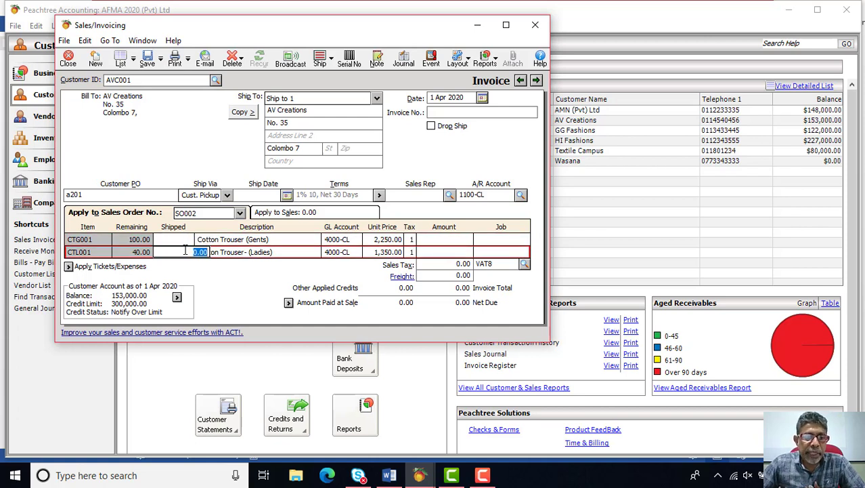
- Remove the applied sales order from the invoice by setting it to <None Selected>
{"action": "left_click", "coordinate": [450, 112]}
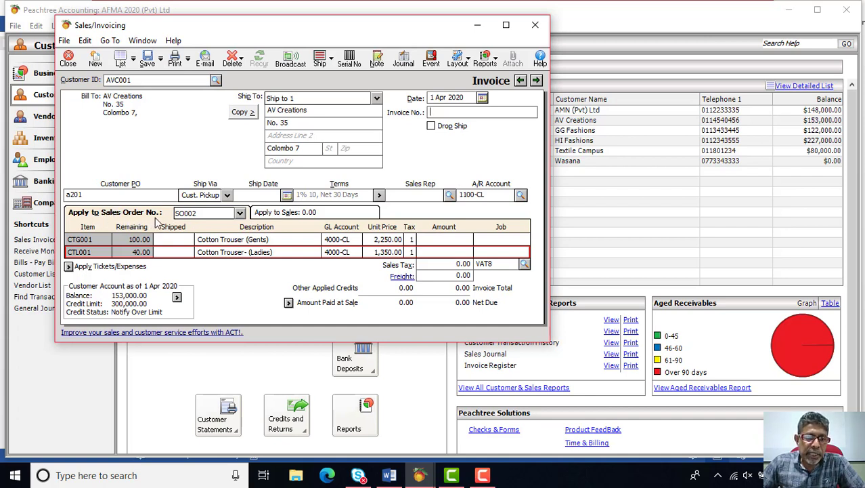
{"action": "left_click", "coordinate": [239, 213]}
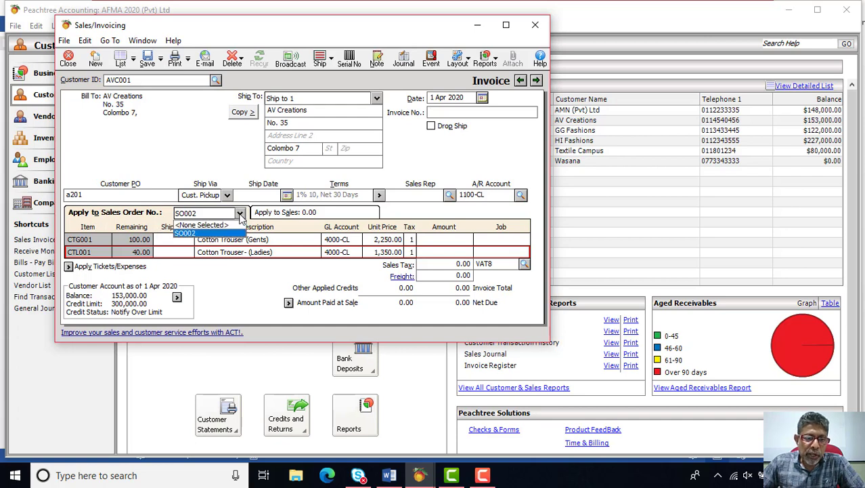
{"action": "left_click", "coordinate": [204, 225]}
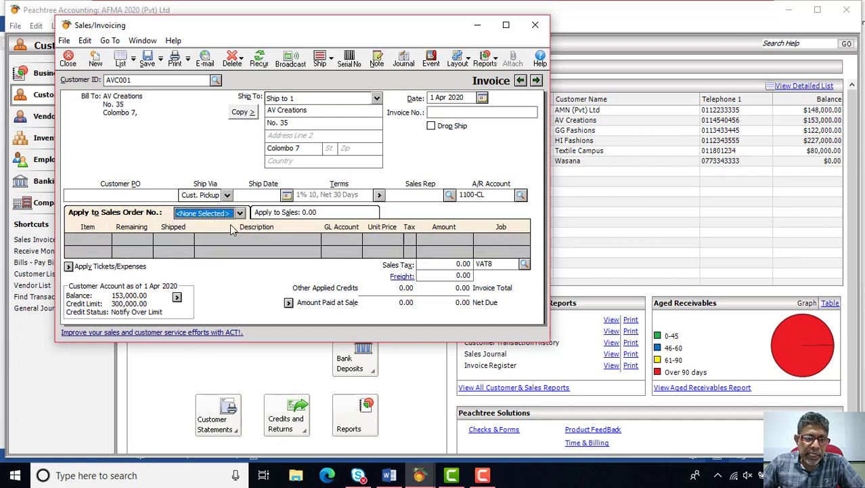
- Add a direct sales line to the invoice for item CTG001, Cotton Trouser (Gents), with quantity 50
{"action": "left_click", "coordinate": [298, 211]}
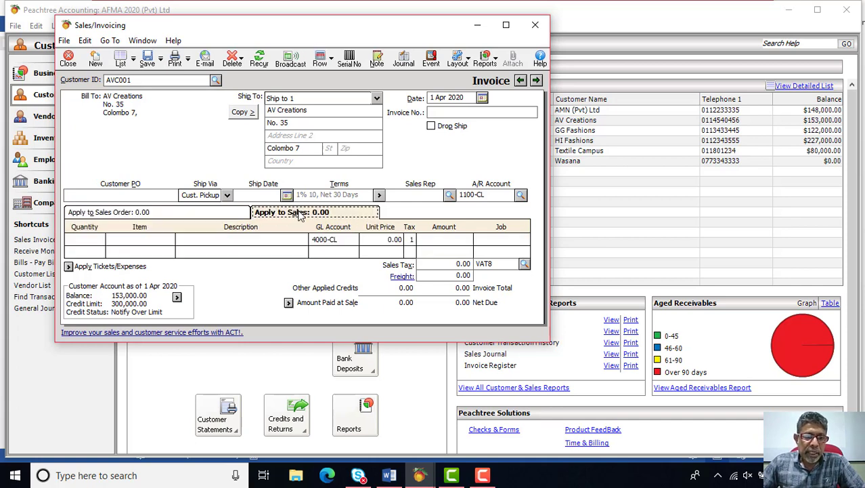
{"action": "left_click", "coordinate": [174, 241]}
{"action": "left_click", "coordinate": [171, 240]}
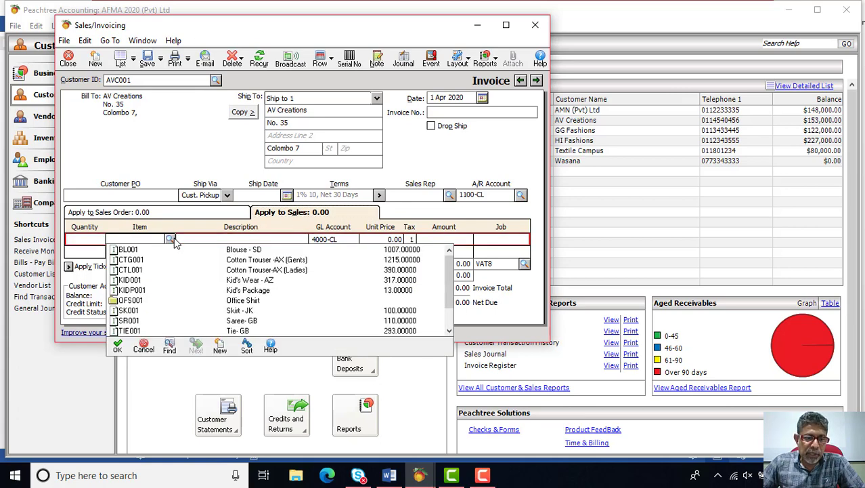
{"action": "double_click", "coordinate": [144, 259]}
{"action": "left_click", "coordinate": [82, 239]}
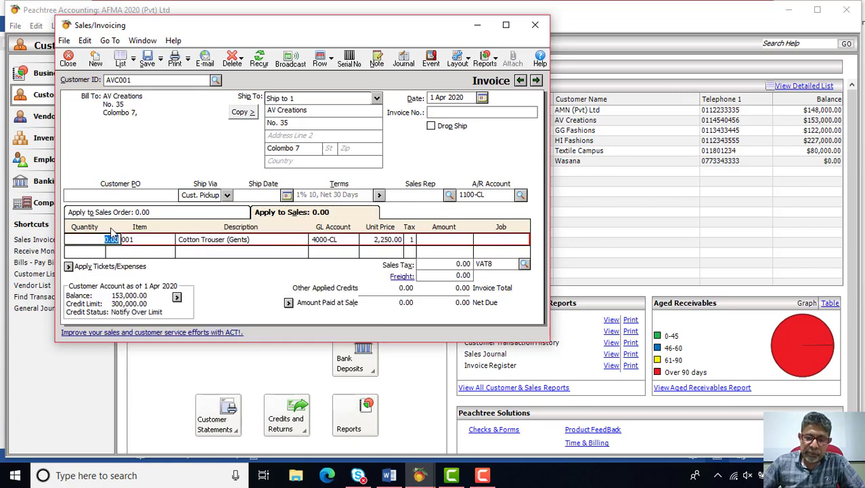
{"action": "type", "text": "50"}
{"action": "key", "text": "Tab"}
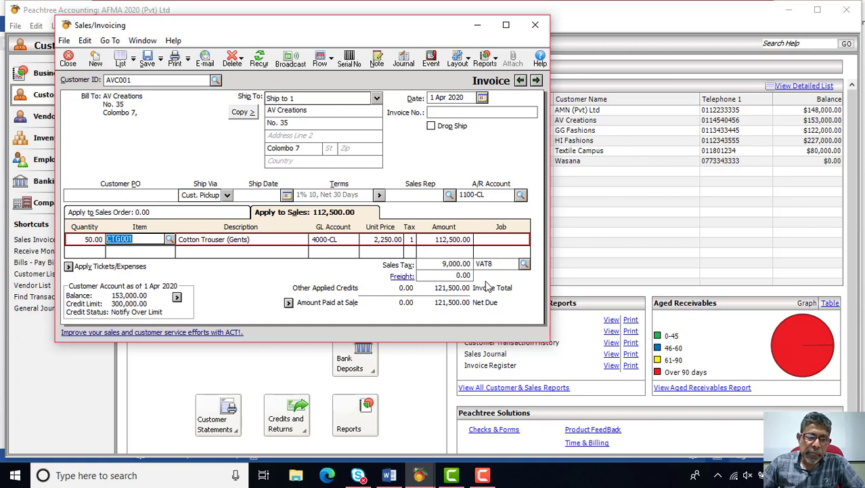
- Set the freight amount on the AV Creations invoice to 2,000.00
{"action": "left_click", "coordinate": [463, 275]}
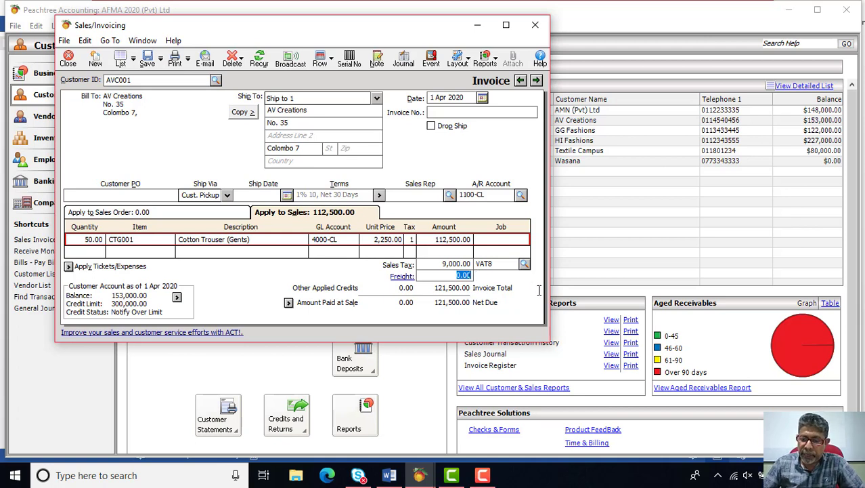
{"action": "type", "text": "20"}
{"action": "key", "text": "Tab"}
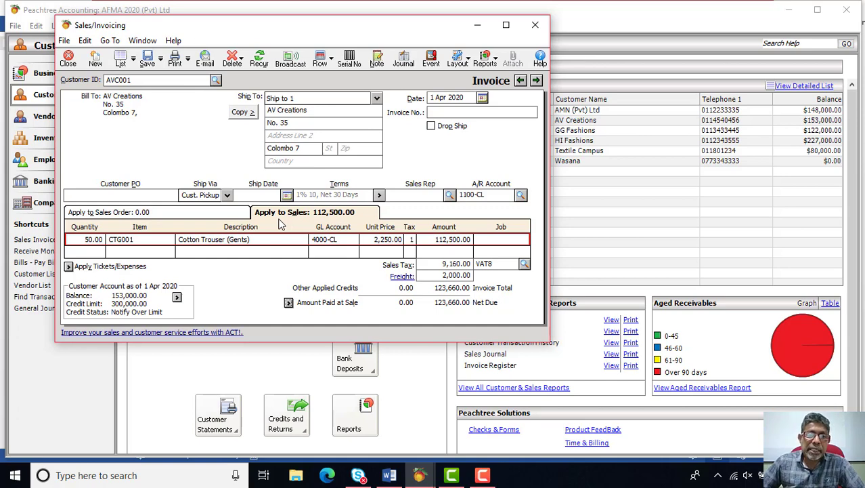
- Review the sales journal entries behind the AV Creations invoice and close the accounting view
{"action": "left_click", "coordinate": [405, 62]}
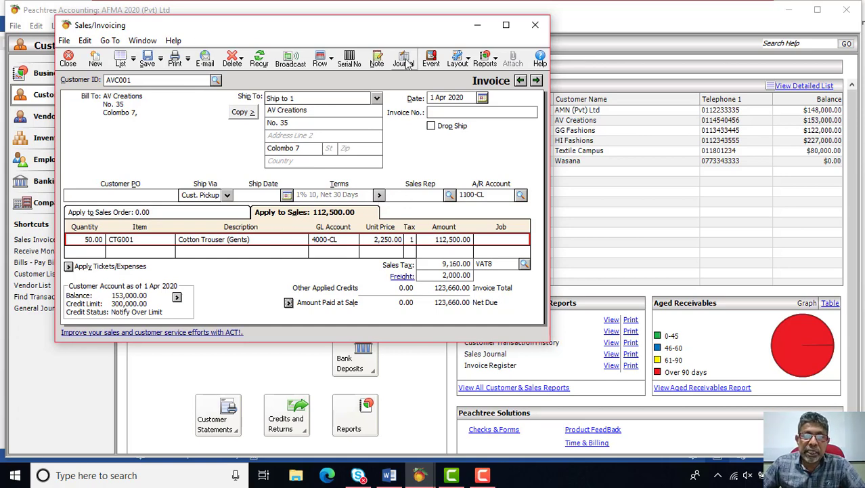
{"action": "left_click_drag", "start_coordinate": [388, 74], "coordinate": [453, 61]}
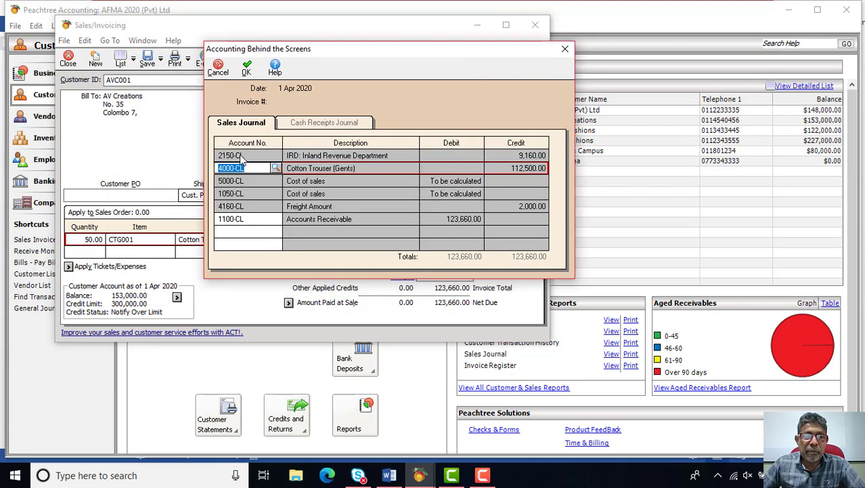
{"action": "left_click_drag", "start_coordinate": [414, 61], "coordinate": [280, 94]}
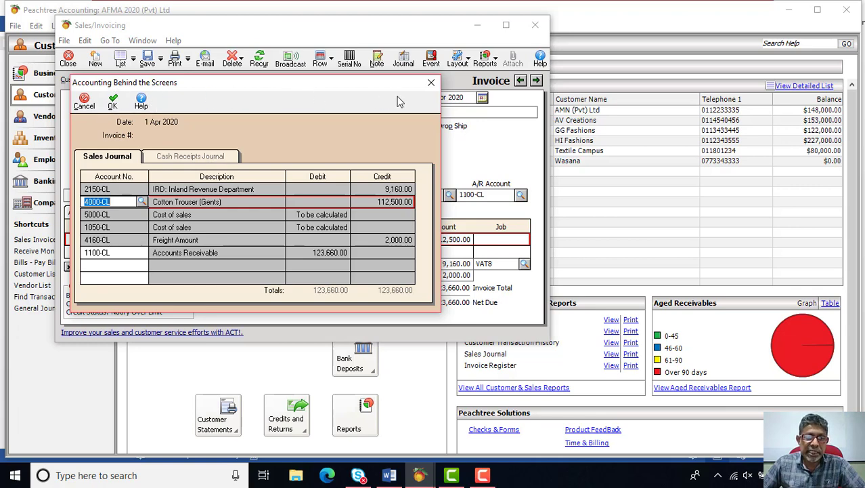
{"action": "left_click", "coordinate": [431, 83]}
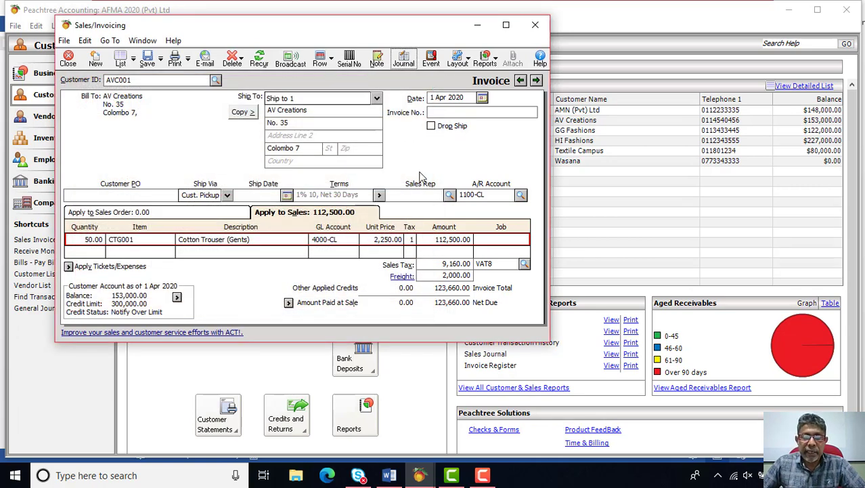
- Preview the AV Creations invoice as it would print, checking the header, item line and totals, and close the preview
{"action": "left_click", "coordinate": [189, 62]}
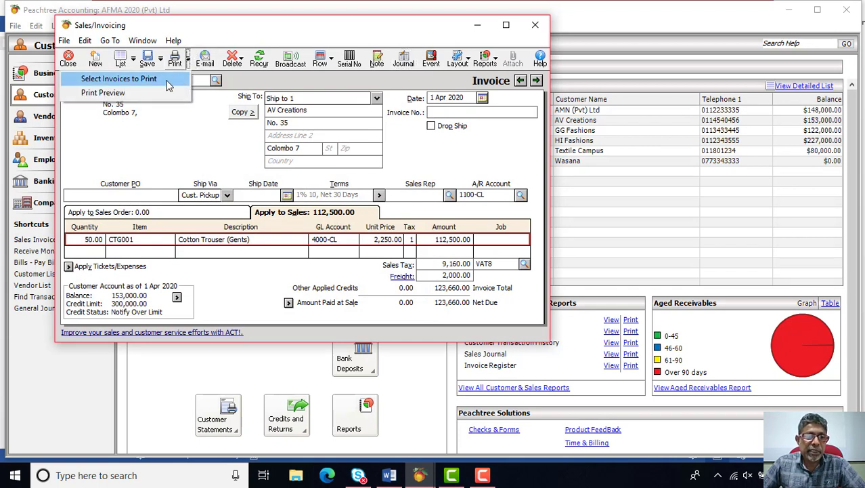
{"action": "left_click", "coordinate": [112, 93]}
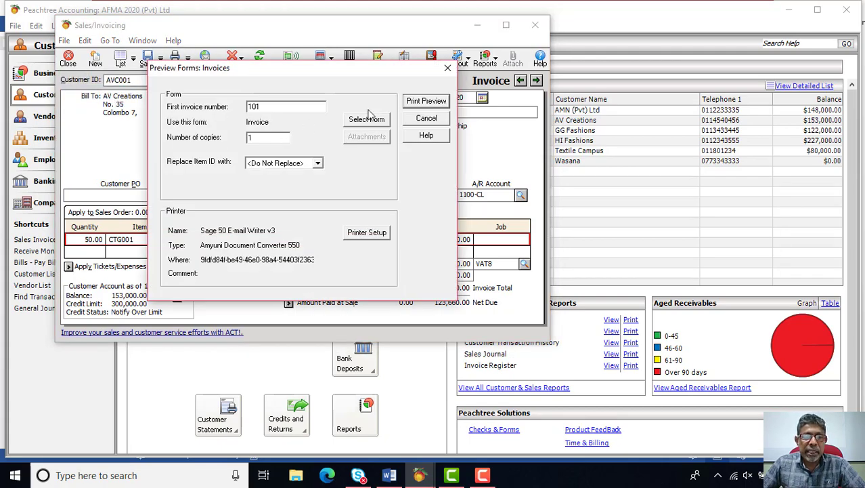
{"action": "left_click", "coordinate": [424, 101]}
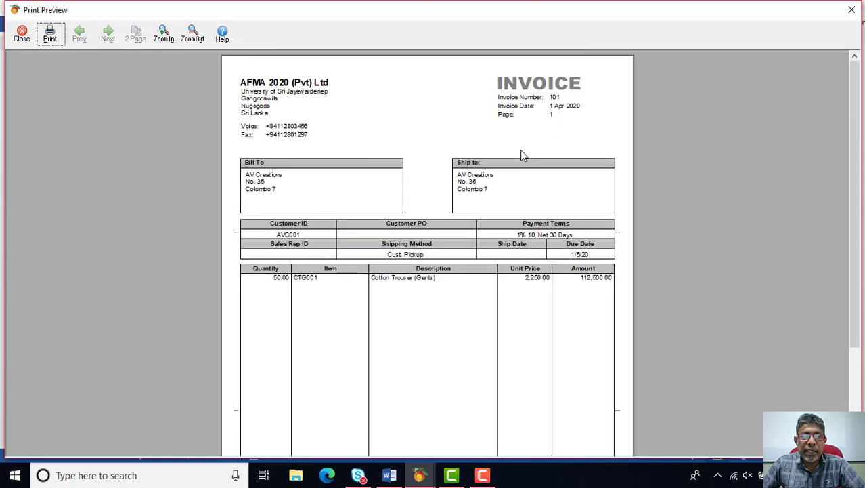
{"action": "scroll", "coordinate": [521, 155], "scroll_direction": "down", "scroll_amount": 3}
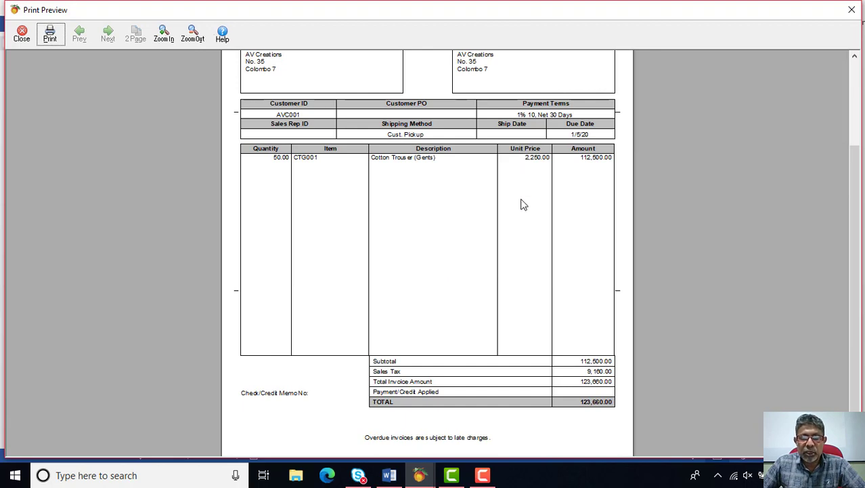
{"action": "scroll", "coordinate": [524, 204], "scroll_direction": "down", "scroll_amount": 1}
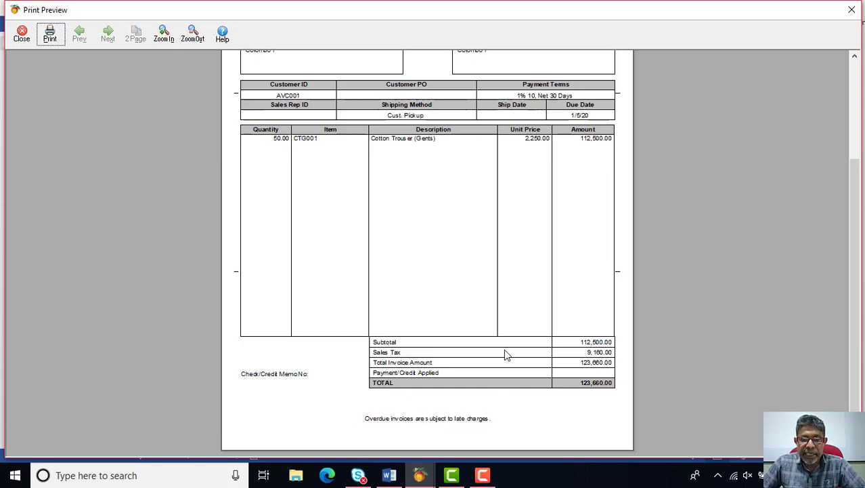
{"action": "scroll", "coordinate": [504, 337], "scroll_direction": "up", "scroll_amount": 2}
{"action": "scroll", "coordinate": [503, 337], "scroll_direction": "down", "scroll_amount": 2}
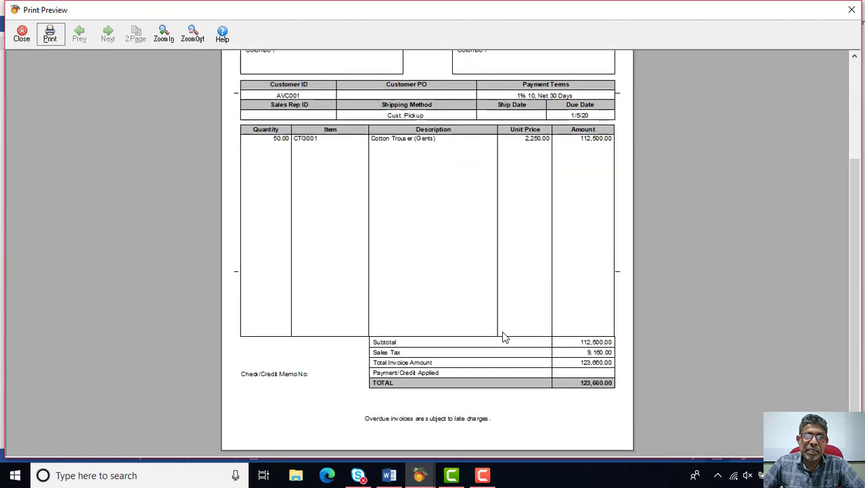
{"action": "scroll", "coordinate": [503, 337], "scroll_direction": "up", "scroll_amount": 2}
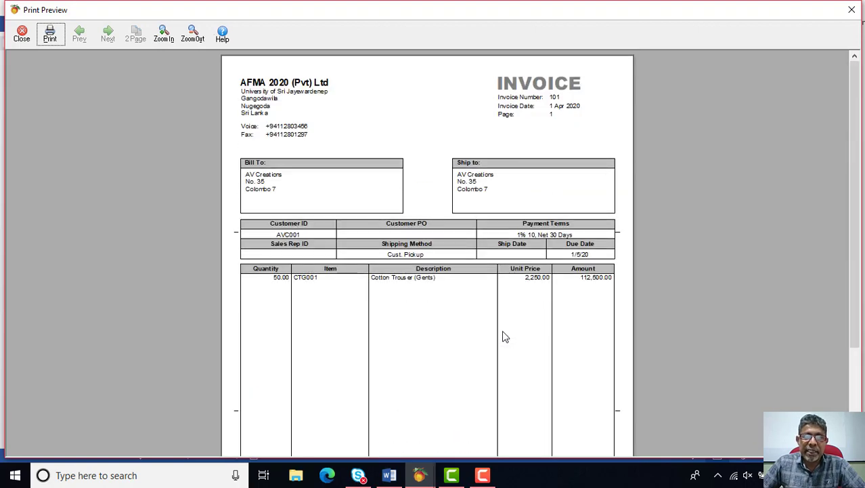
{"action": "scroll", "coordinate": [545, 190], "scroll_direction": "down", "scroll_amount": 3}
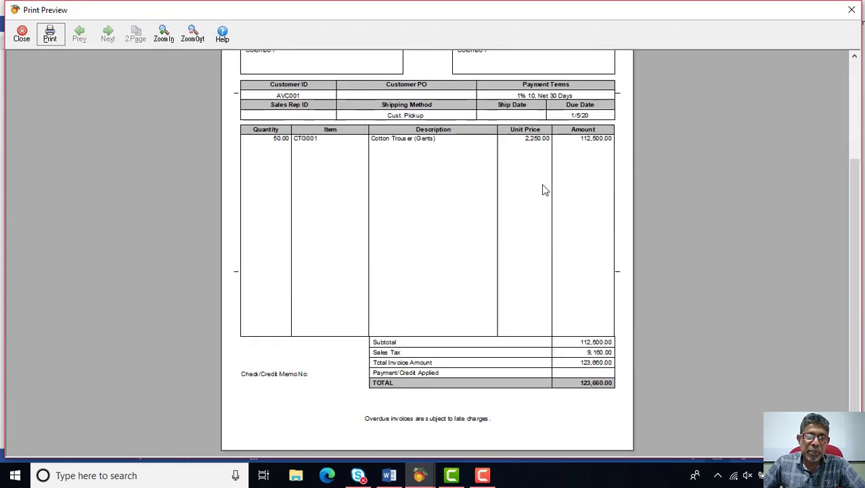
{"action": "left_click", "coordinate": [852, 10]}
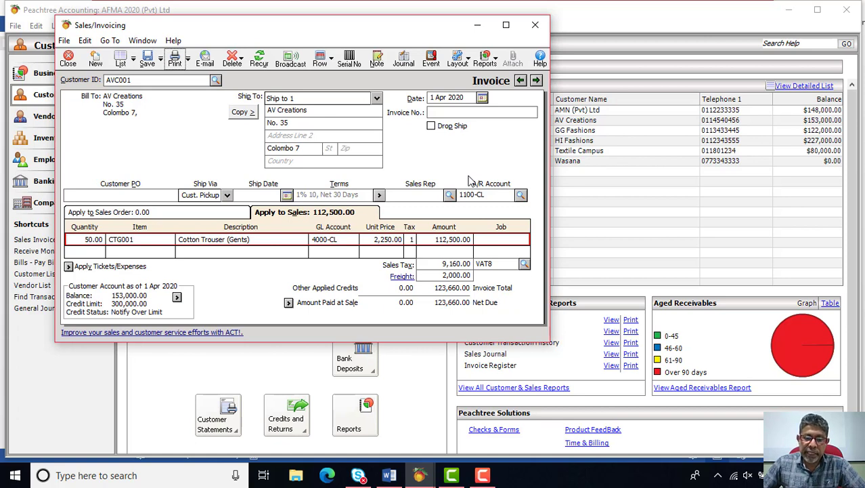
- Close the AV Creations practice invoice without saving it
{"action": "left_click", "coordinate": [535, 25]}
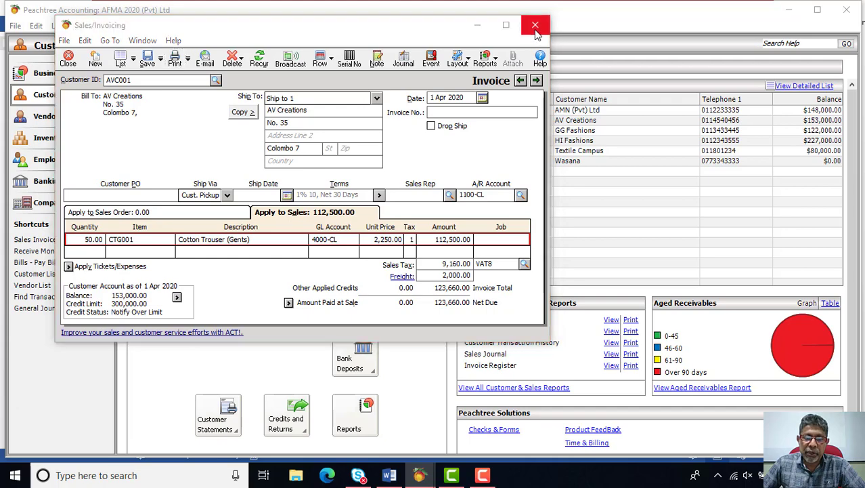
{"action": "left_click", "coordinate": [324, 212]}
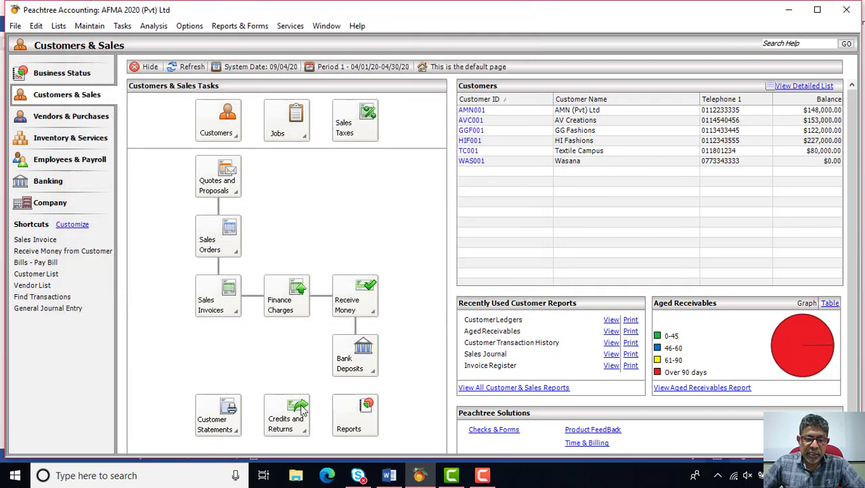
- Switch to the Word chapter document and examine the Activity 10.4 invoice table, especially the order numbers for AVC001 and WAS001
{"action": "left_click", "coordinate": [389, 474]}
{"action": "scroll", "coordinate": [421, 313], "scroll_direction": "down", "scroll_amount": 5}
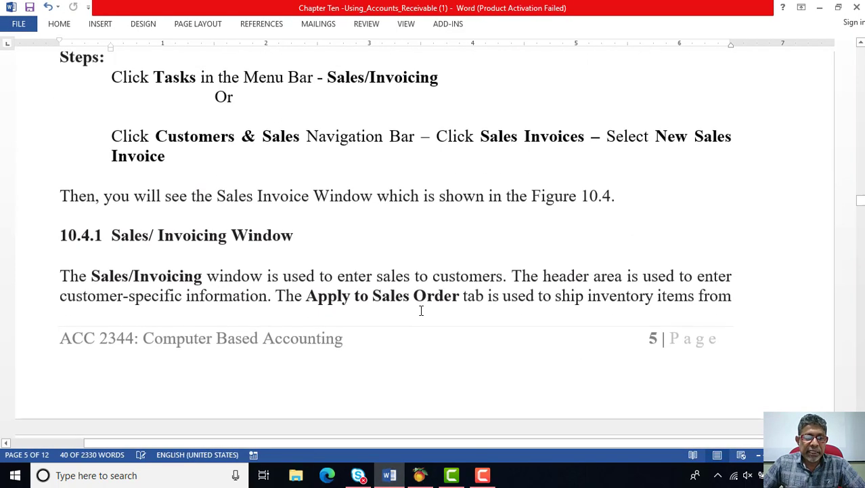
{"action": "scroll", "coordinate": [421, 314], "scroll_direction": "down", "scroll_amount": 18}
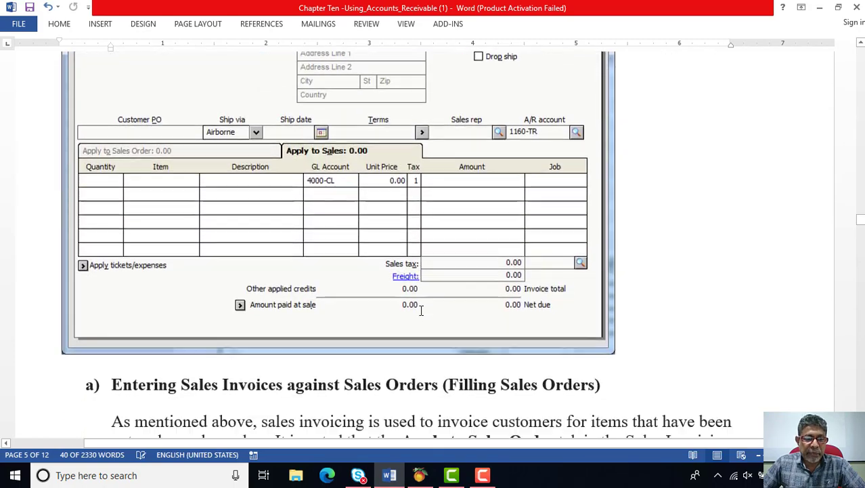
{"action": "scroll", "coordinate": [420, 310], "scroll_direction": "down", "scroll_amount": 17}
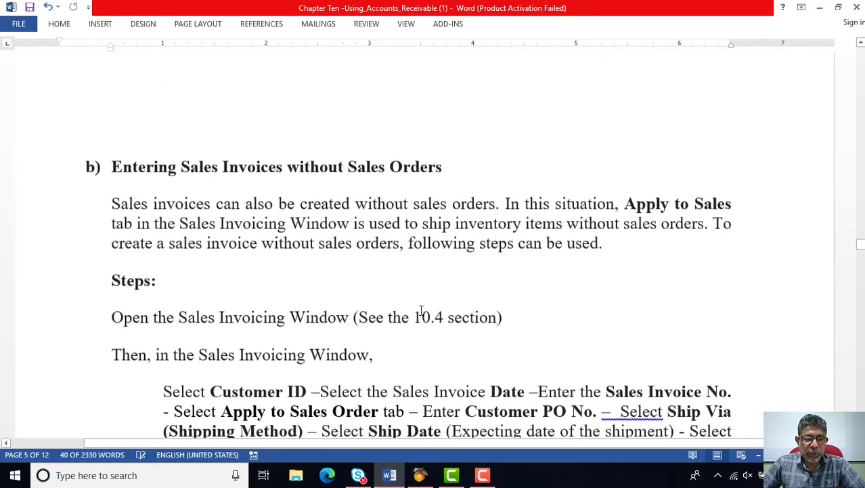
{"action": "scroll", "coordinate": [420, 310], "scroll_direction": "down", "scroll_amount": 5}
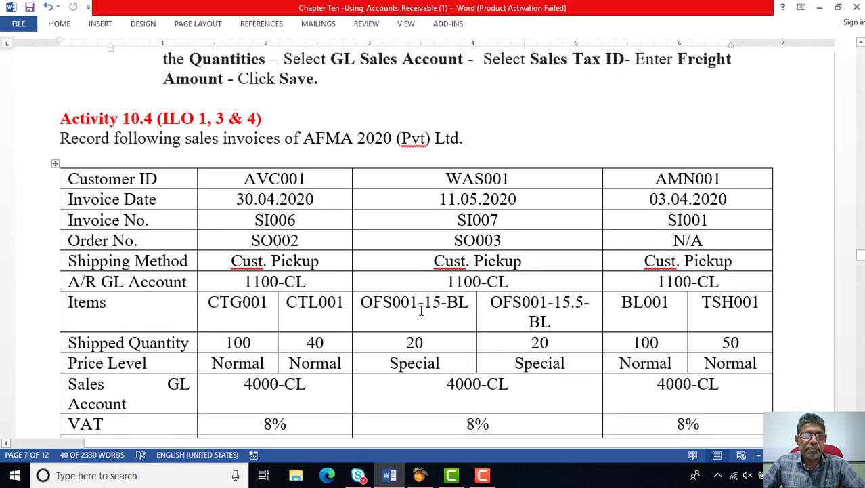
{"action": "scroll", "coordinate": [420, 310], "scroll_direction": "down", "scroll_amount": 2}
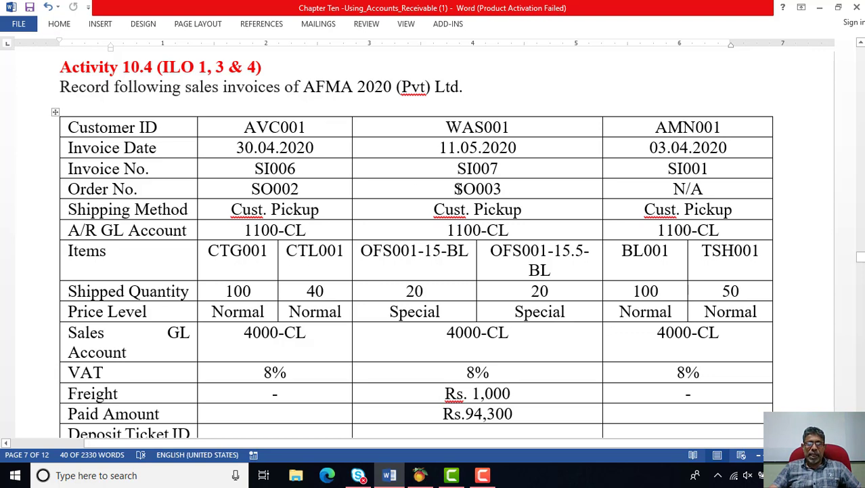
{"action": "left_click", "coordinate": [302, 187]}
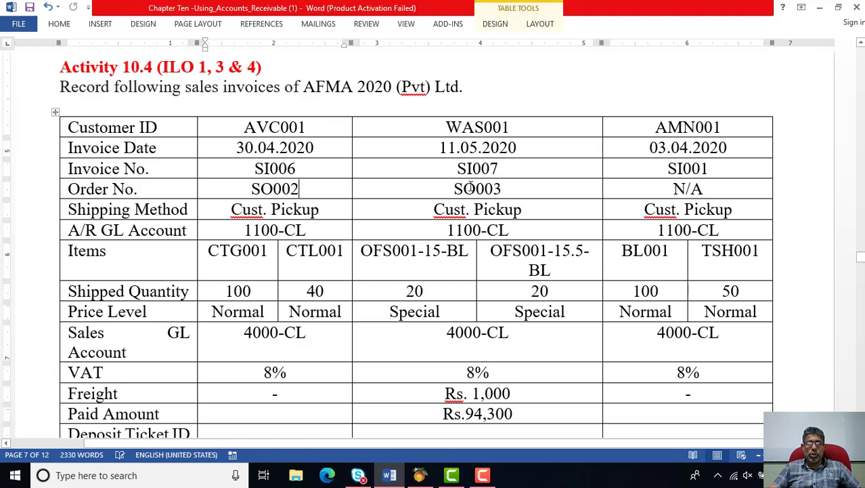
{"action": "left_click", "coordinate": [503, 187]}
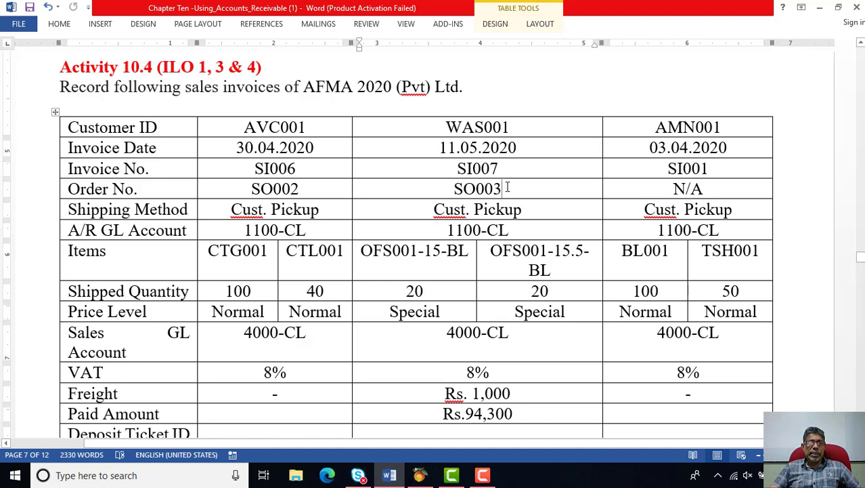
- Switch to Peachtree and review AV Creations' sales order SO002 from the sales order list, closing both windows when done
{"action": "left_click", "coordinate": [420, 475]}
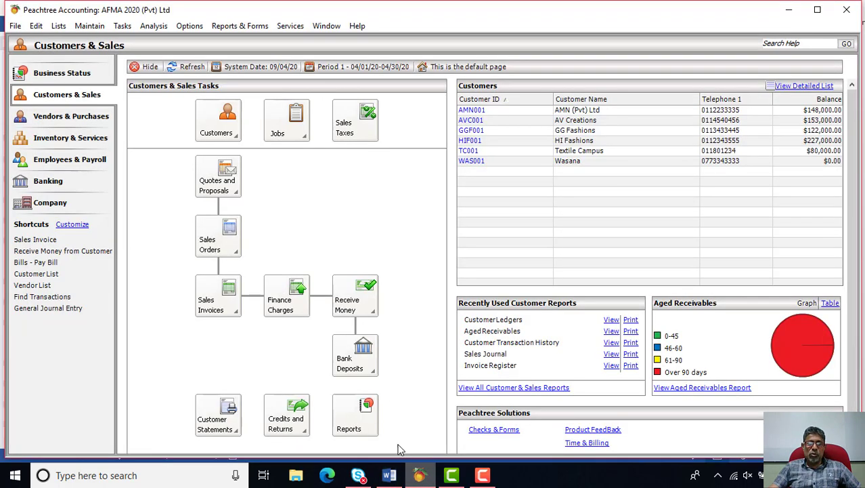
{"action": "left_click", "coordinate": [235, 251]}
{"action": "left_click", "coordinate": [287, 275]}
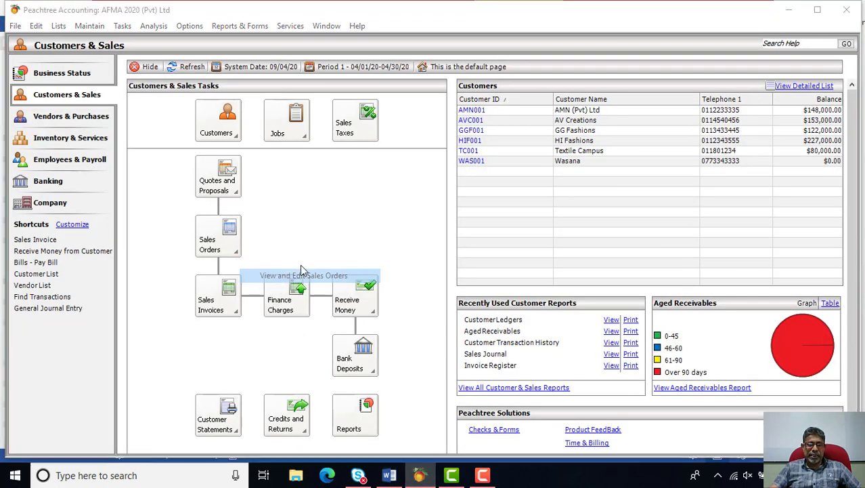
{"action": "double_click", "coordinate": [397, 169]}
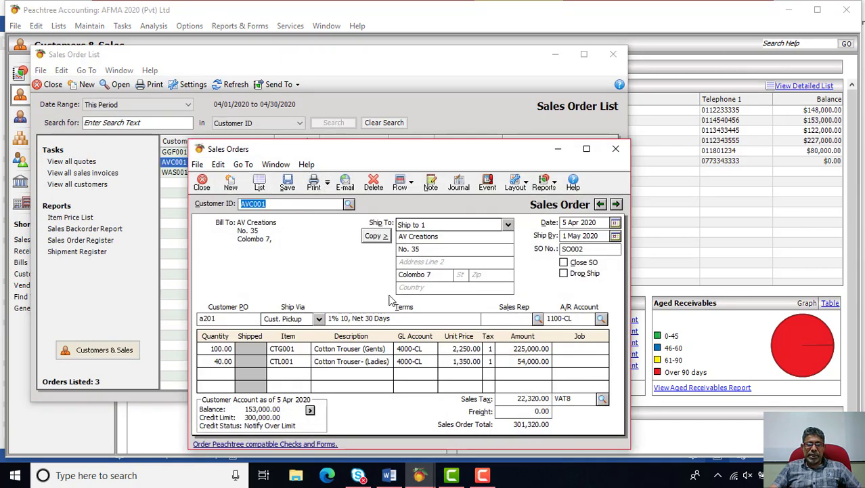
{"action": "left_click_drag", "start_coordinate": [417, 155], "coordinate": [351, 72]}
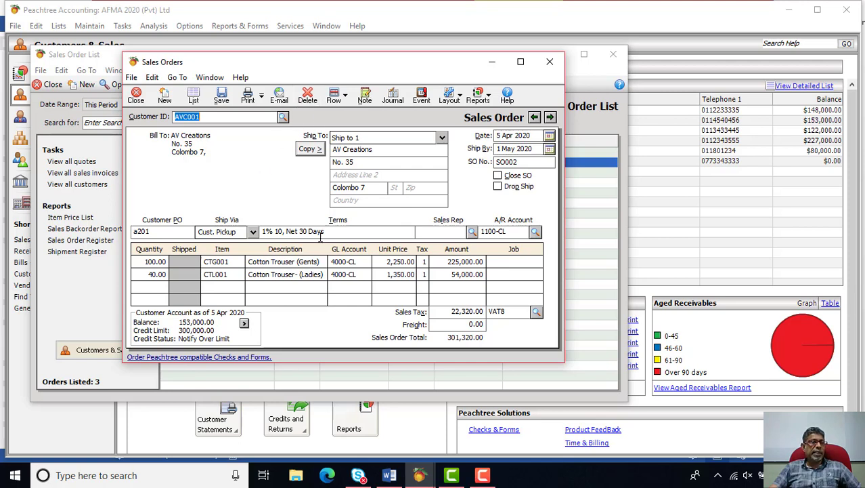
{"action": "left_click", "coordinate": [550, 63]}
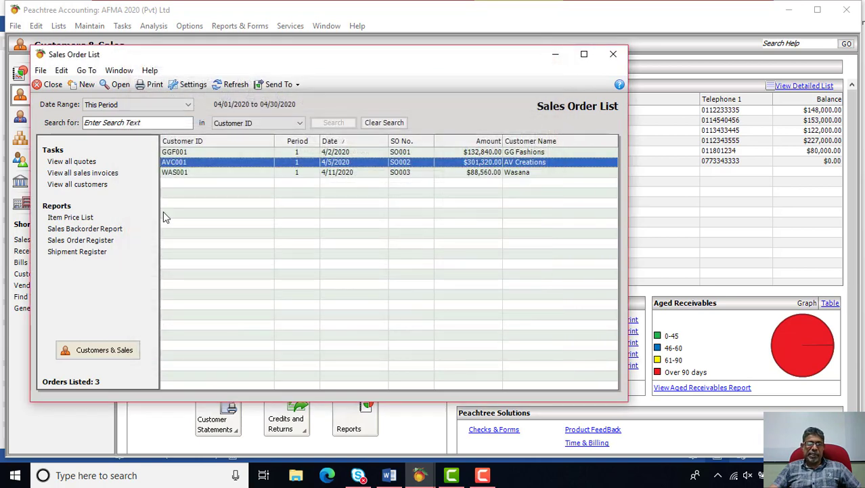
{"action": "left_click", "coordinate": [614, 55]}
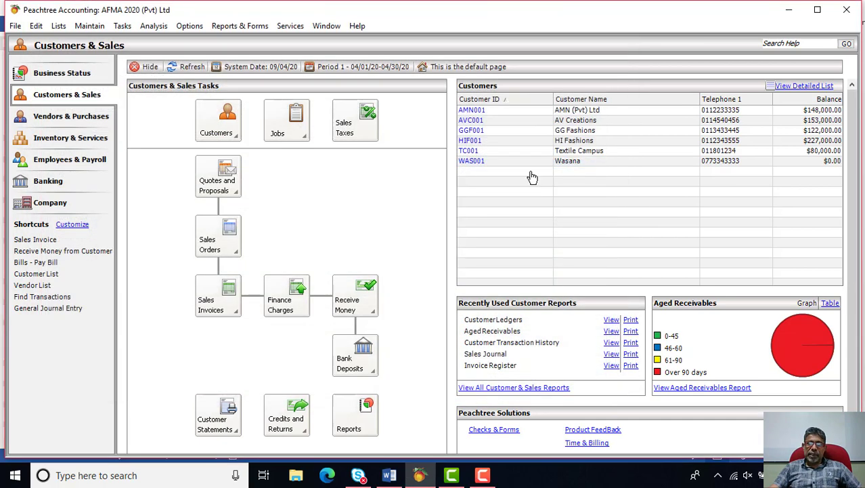
- Start a new sales invoice for customer AVC001, checking the Activity 10.4 table in Word for the invoice details
{"action": "left_click", "coordinate": [216, 311]}
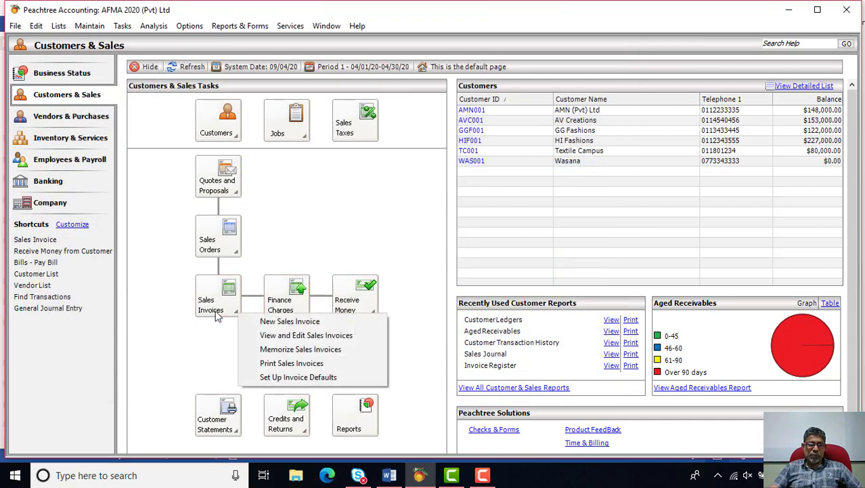
{"action": "left_click", "coordinate": [276, 322]}
{"action": "left_click", "coordinate": [390, 476]}
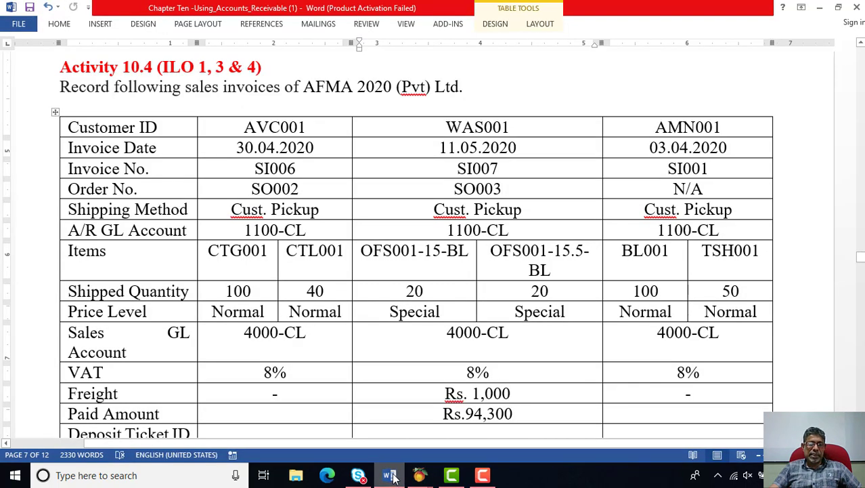
{"action": "left_click", "coordinate": [391, 476]}
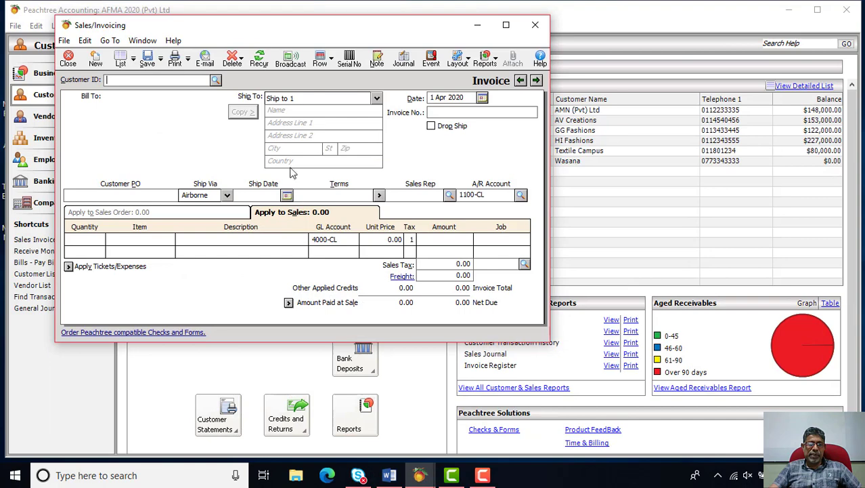
{"action": "left_click", "coordinate": [215, 80]}
{"action": "double_click", "coordinate": [212, 101]}
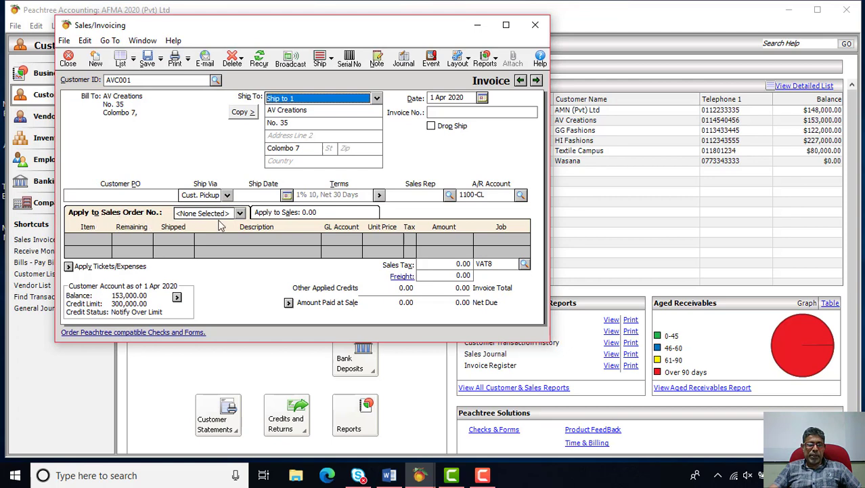
- Set the AVC001 invoice date to 30 Apr 2020, as given in the Word document's Activity 10.4 table
{"action": "left_click", "coordinate": [240, 213]}
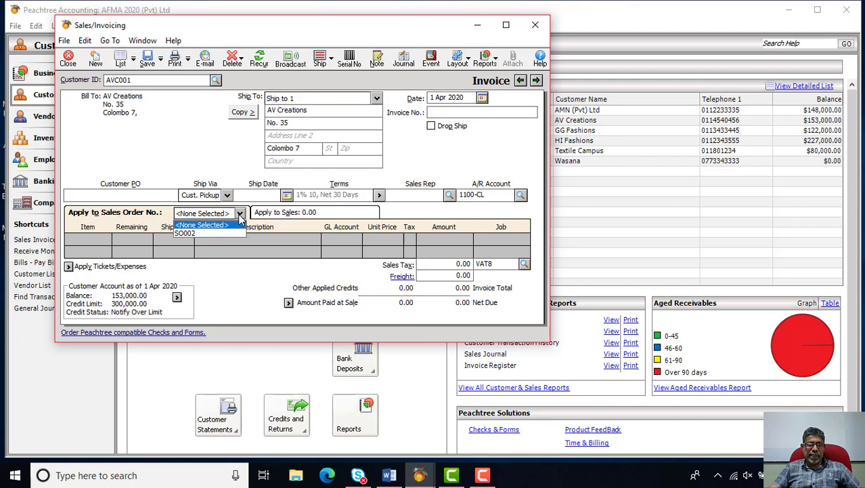
{"action": "left_click", "coordinate": [239, 214]}
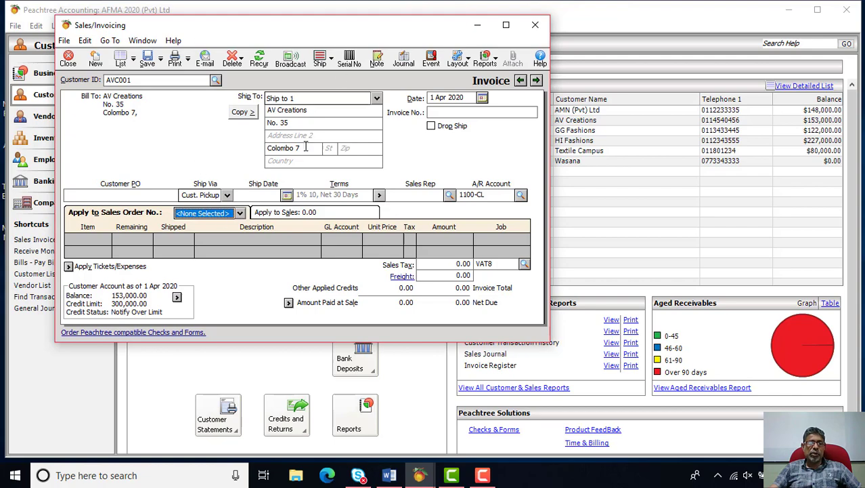
{"action": "left_click", "coordinate": [390, 475]}
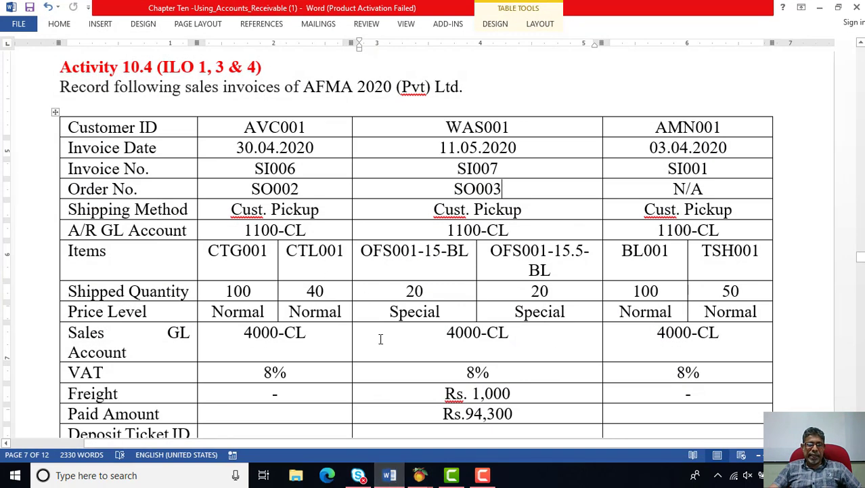
{"action": "left_click", "coordinate": [419, 475]}
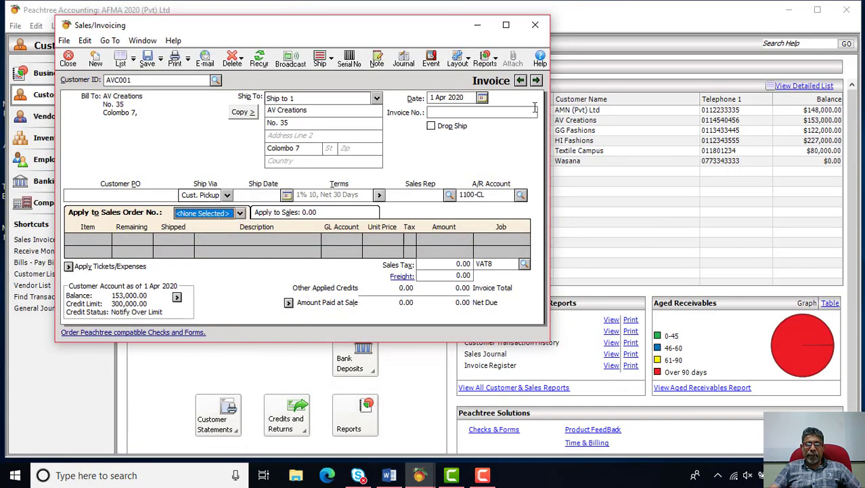
{"action": "left_click", "coordinate": [482, 99]}
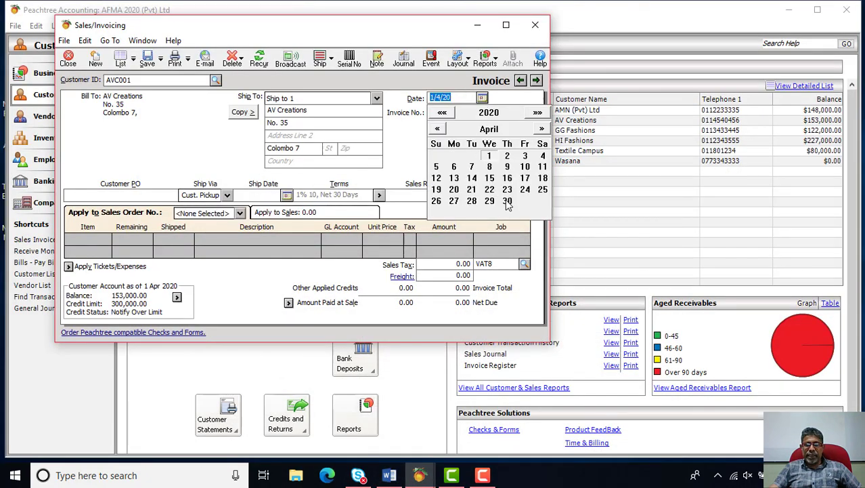
{"action": "left_click", "coordinate": [505, 195]}
- Look up the AVC001 invoice number in the Word table and enter SI006 on the Peachtree invoice
{"action": "left_click", "coordinate": [390, 475]}
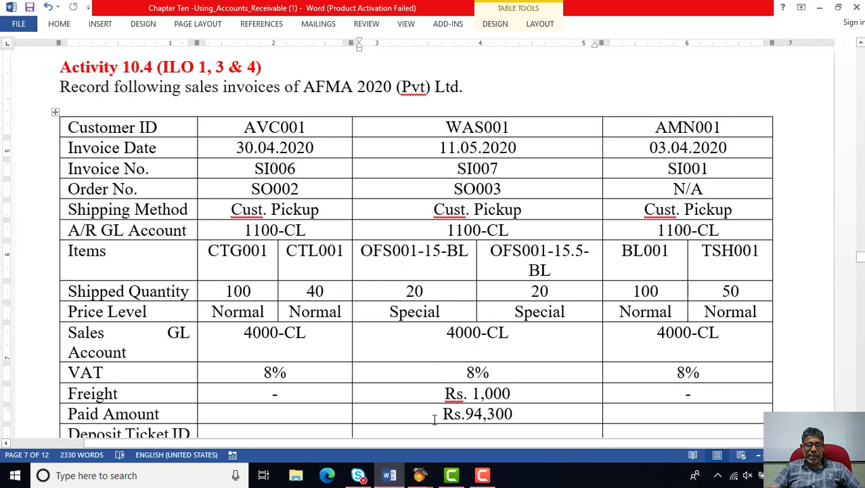
{"action": "left_click", "coordinate": [420, 475]}
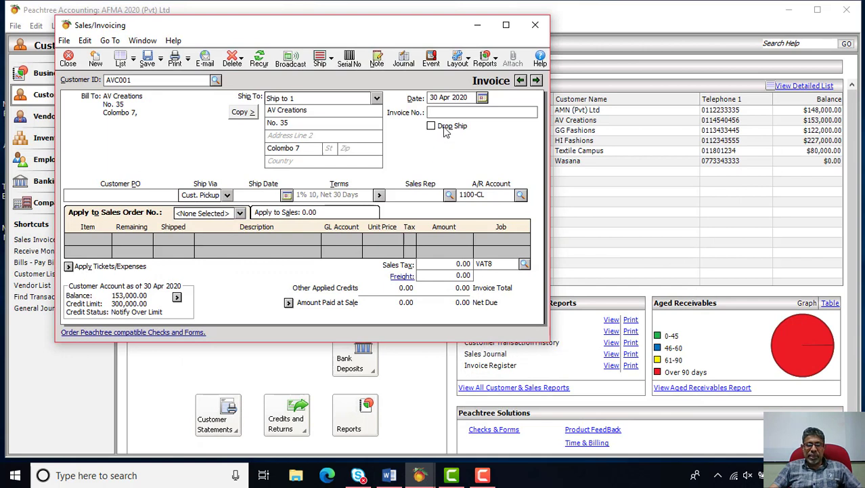
{"action": "type", "text": "SI"}
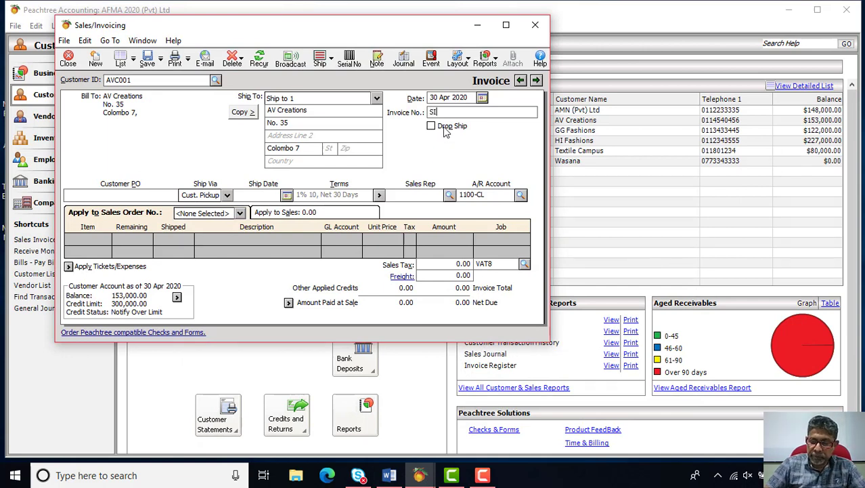
{"action": "type", "text": "006"}
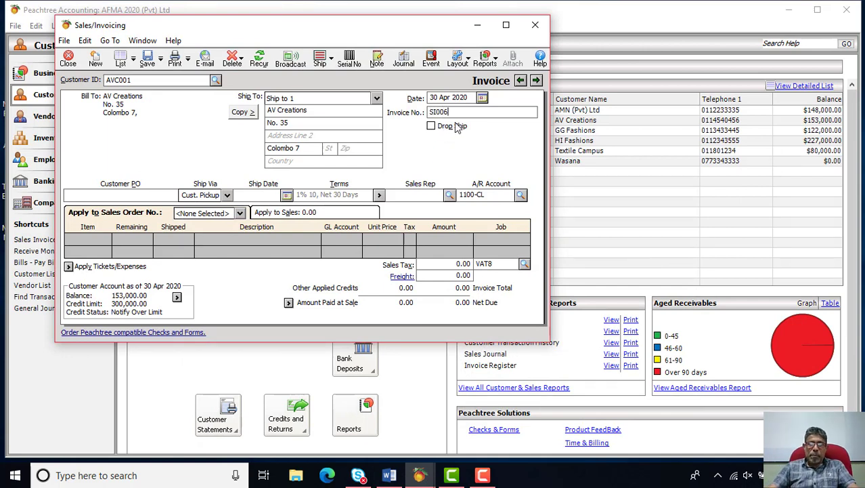
- Check the order number in Word, apply the AVC001 invoice to sales order SO002, and maximize the invoice window
{"action": "left_click", "coordinate": [390, 475]}
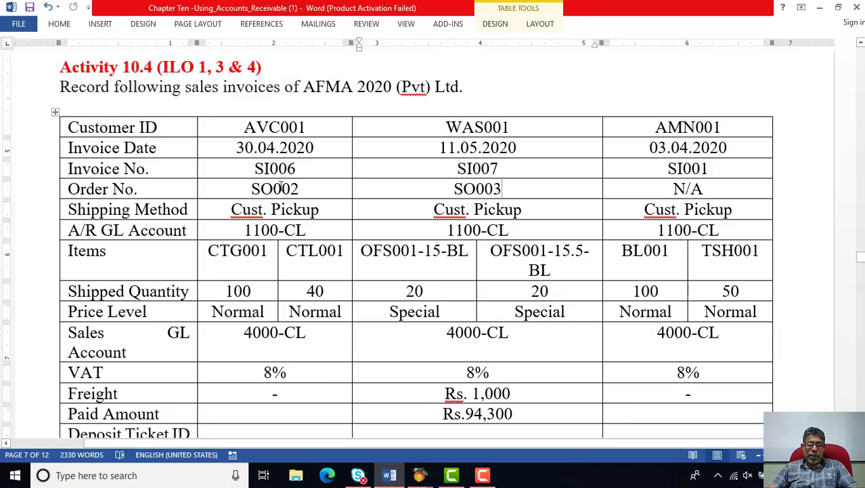
{"action": "left_click", "coordinate": [388, 479]}
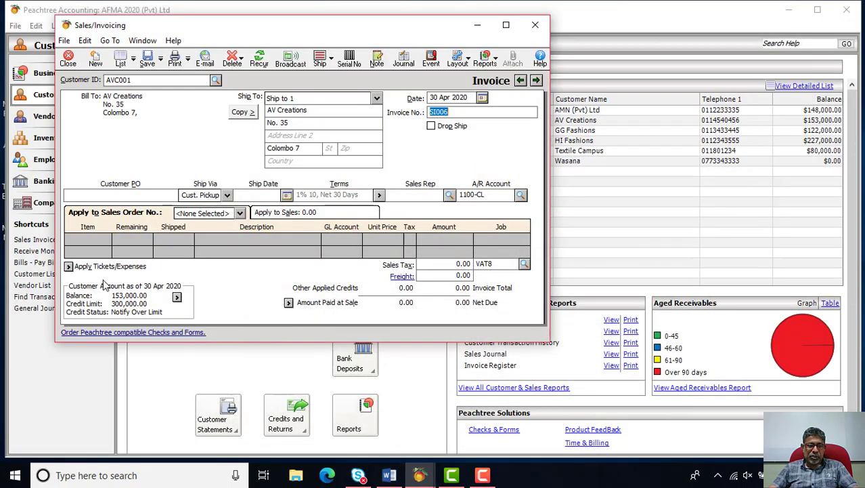
{"action": "left_click", "coordinate": [239, 213]}
{"action": "left_click", "coordinate": [227, 230]}
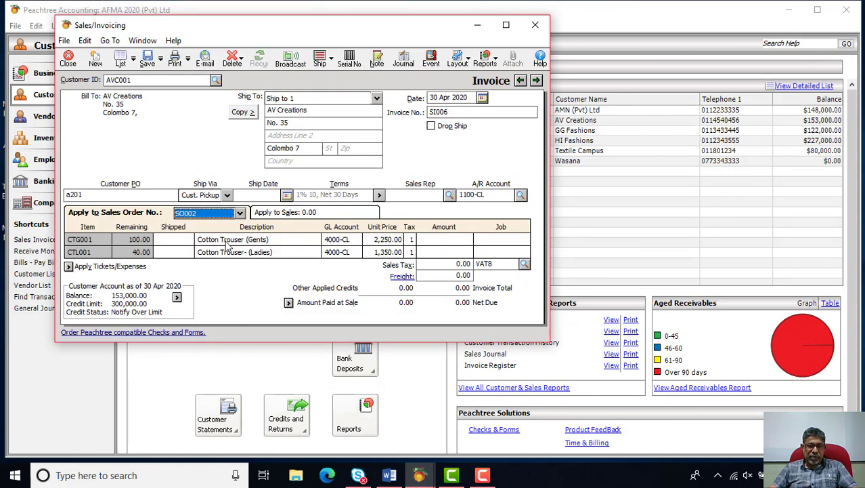
{"action": "left_click", "coordinate": [506, 25]}
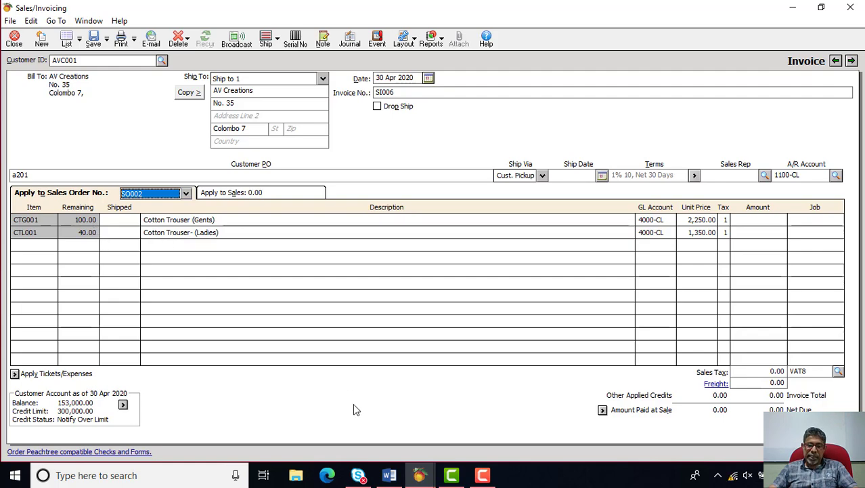
- Enter the shipped quantities from the Word table: 100 for CTG001 and 40 for CTL001
{"action": "left_click", "coordinate": [389, 474]}
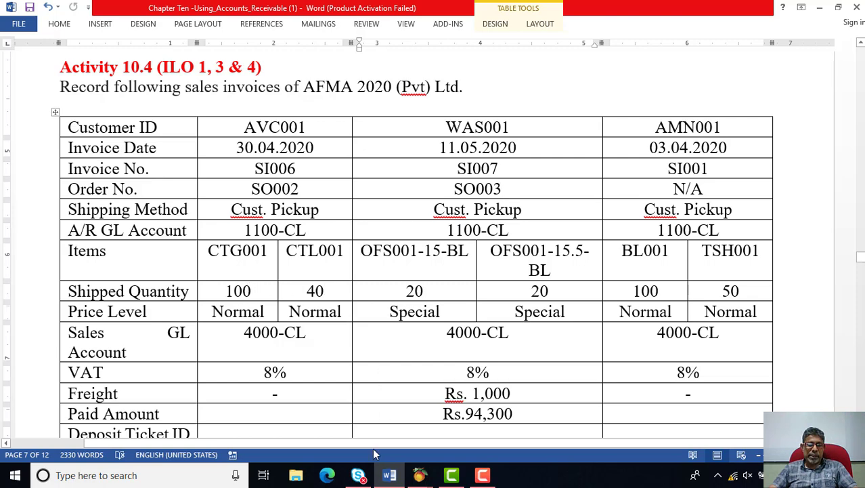
{"action": "left_click", "coordinate": [420, 474]}
{"action": "left_click", "coordinate": [136, 221]}
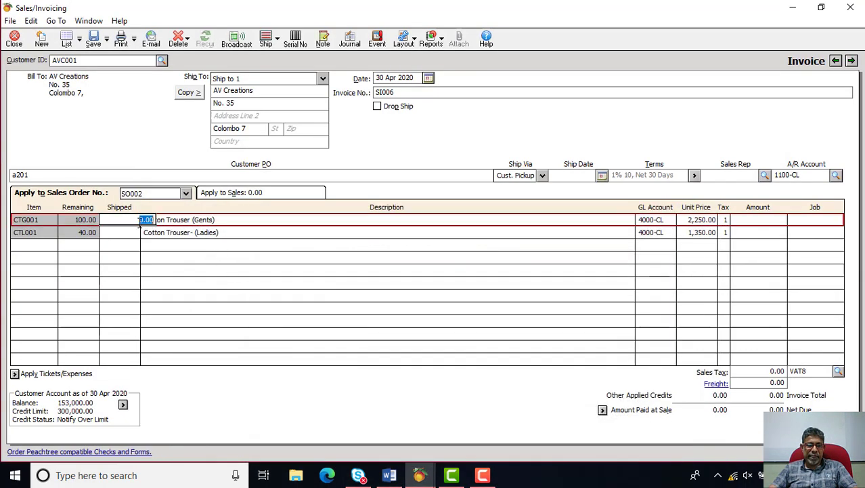
{"action": "type", "text": "10"}
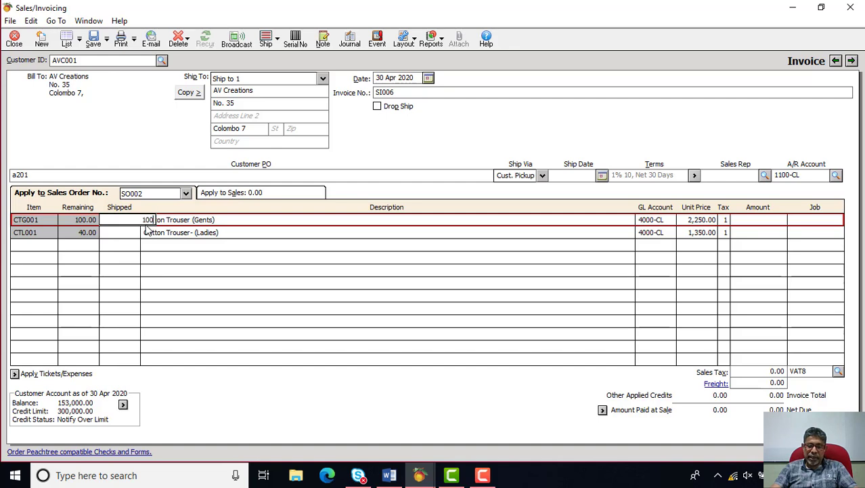
{"action": "type", "text": "0"}
{"action": "left_click", "coordinate": [147, 231]}
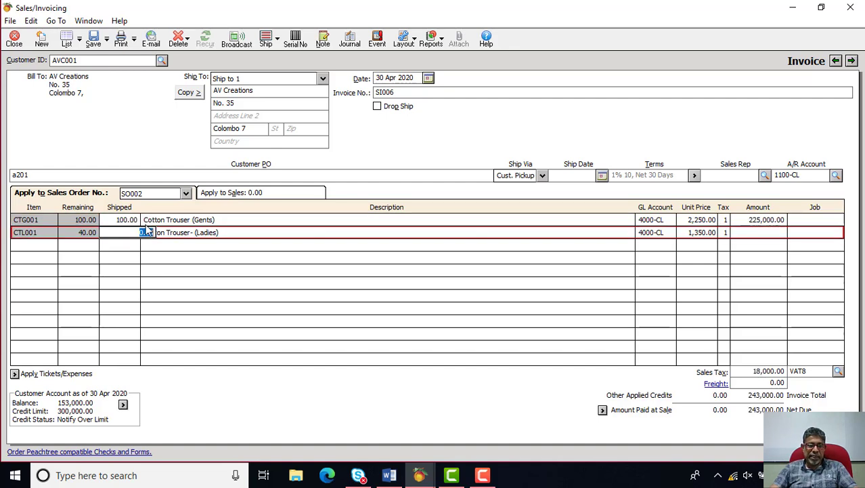
{"action": "key", "text": "BackSpace"}
{"action": "type", "text": "40"}
{"action": "key", "text": "Tab"}
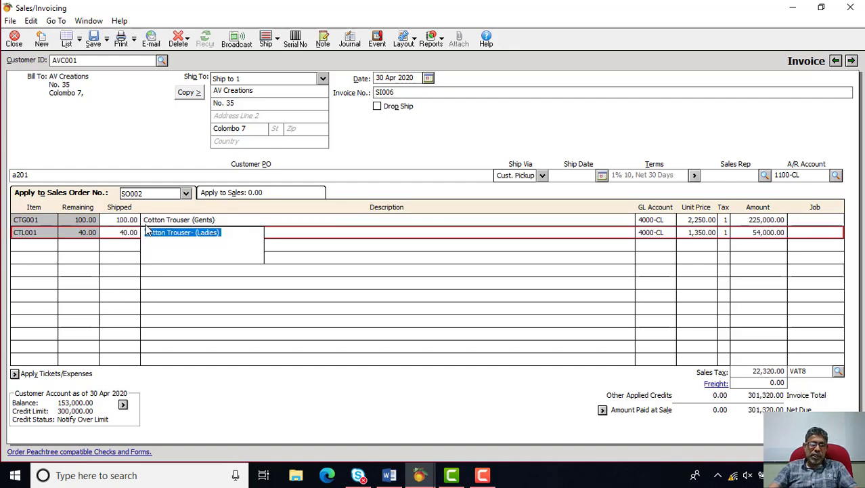
- Inspect the CTG001 unit price, and check the VAT, freight, paid amount and reference rows for AVC001 in Word
{"action": "left_click", "coordinate": [694, 220]}
{"action": "left_click", "coordinate": [724, 220]}
{"action": "left_click", "coordinate": [728, 228]}
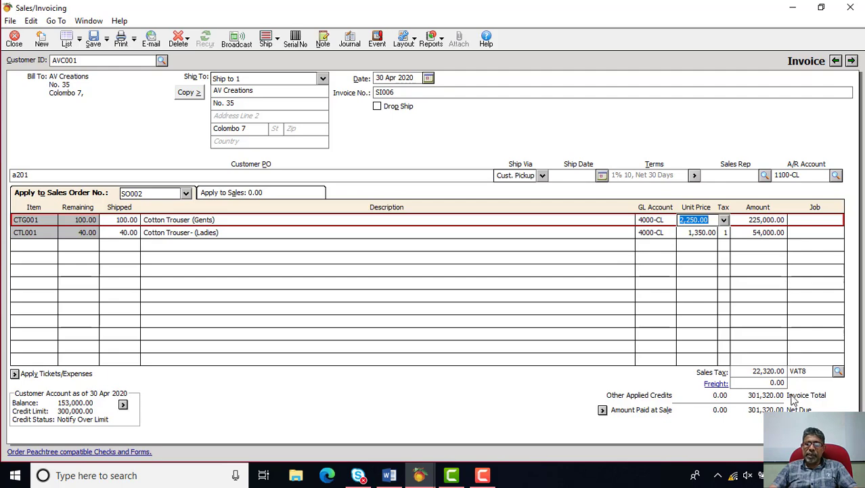
{"action": "left_click", "coordinate": [389, 474]}
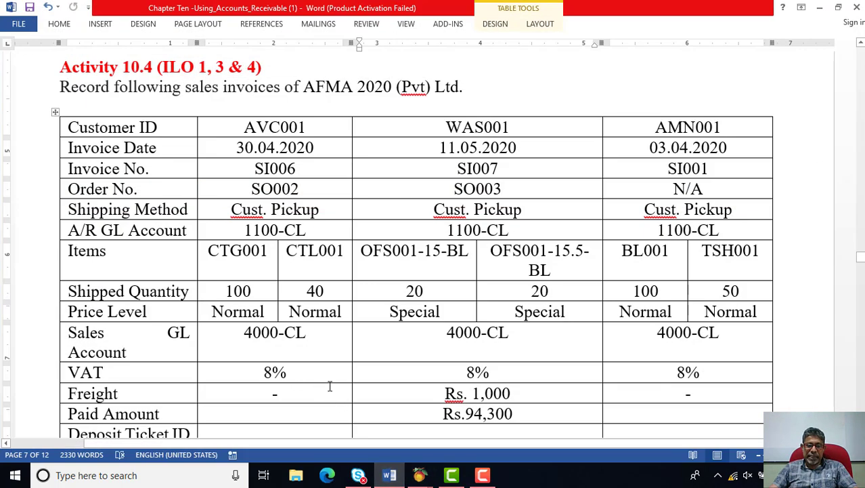
{"action": "scroll", "coordinate": [341, 384], "scroll_direction": "down", "scroll_amount": 3}
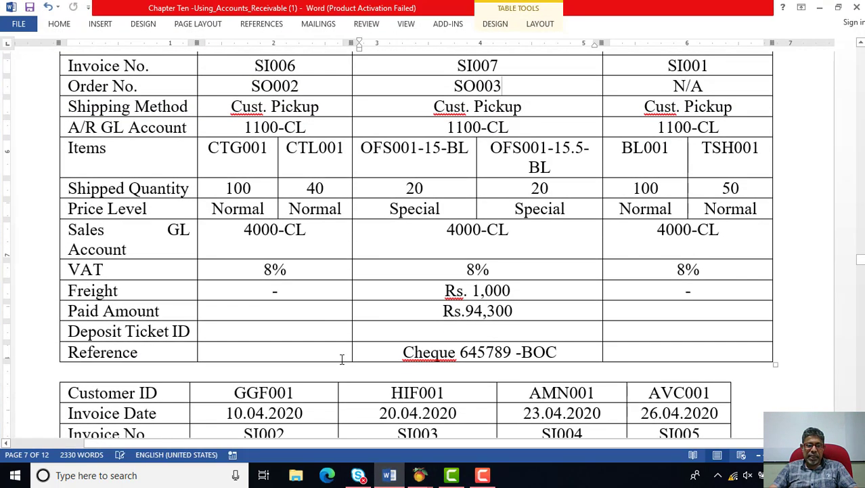
- Switch back to Peachtree and review the sales journal entries behind invoice SI006, closing the journal view when done
{"action": "left_click", "coordinate": [420, 475]}
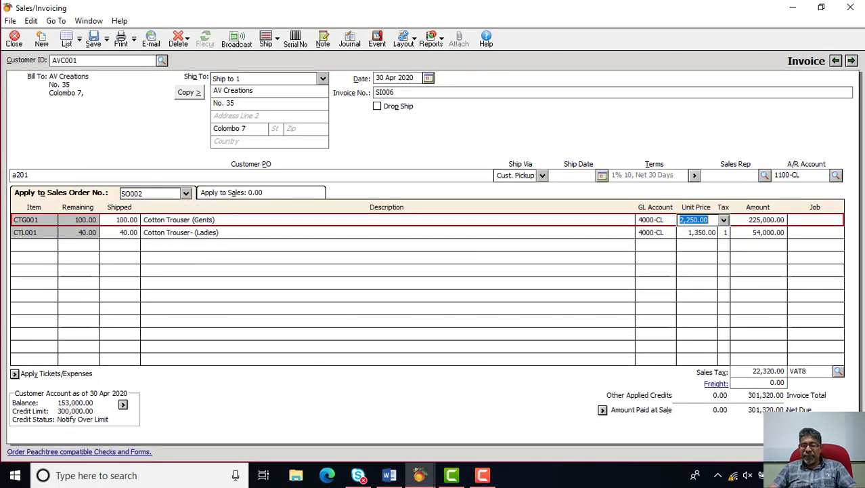
{"action": "left_click", "coordinate": [350, 39]}
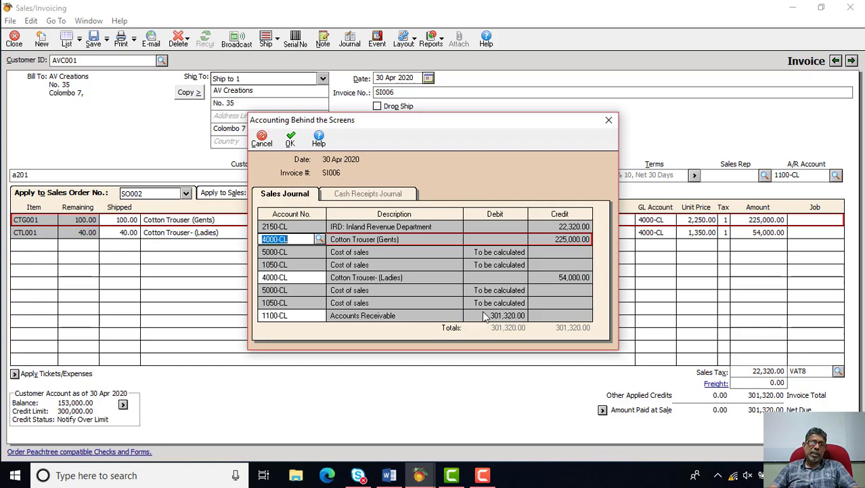
{"action": "left_click", "coordinate": [291, 140]}
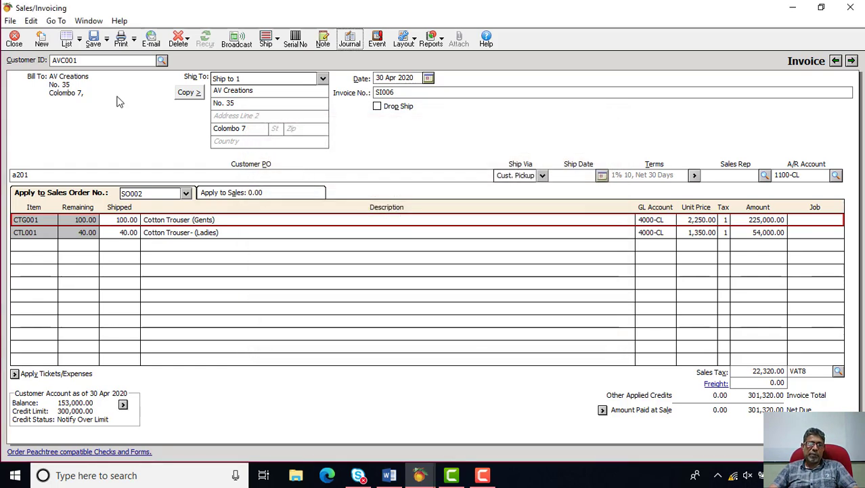
- Preview the printed form of invoice SI006, accepting the credit limit overrun, examine the whole page enlarged, and close the preview
{"action": "left_click", "coordinate": [135, 40]}
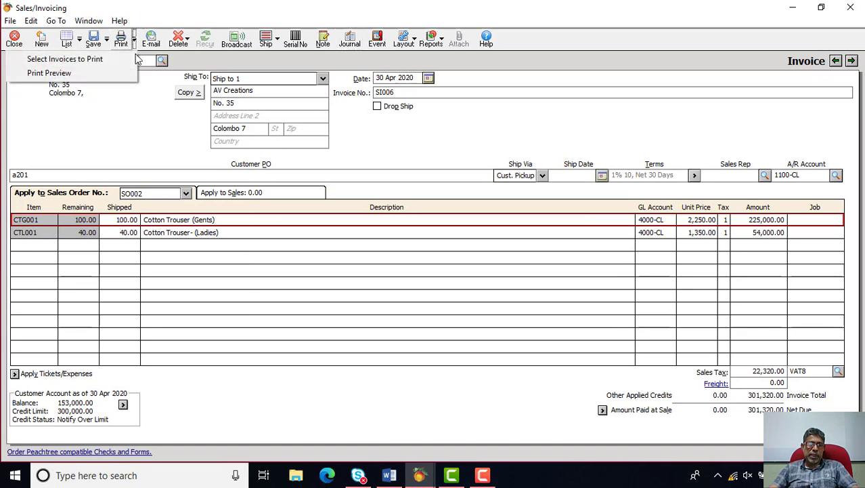
{"action": "left_click", "coordinate": [103, 71]}
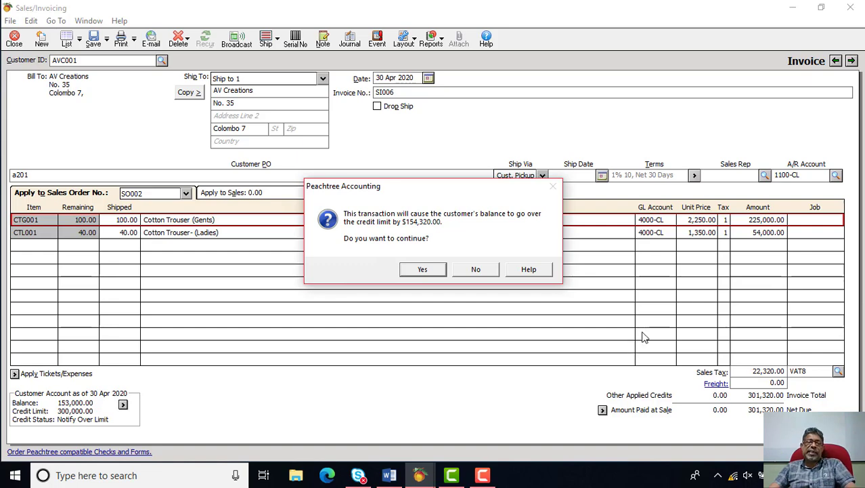
{"action": "left_click", "coordinate": [436, 270]}
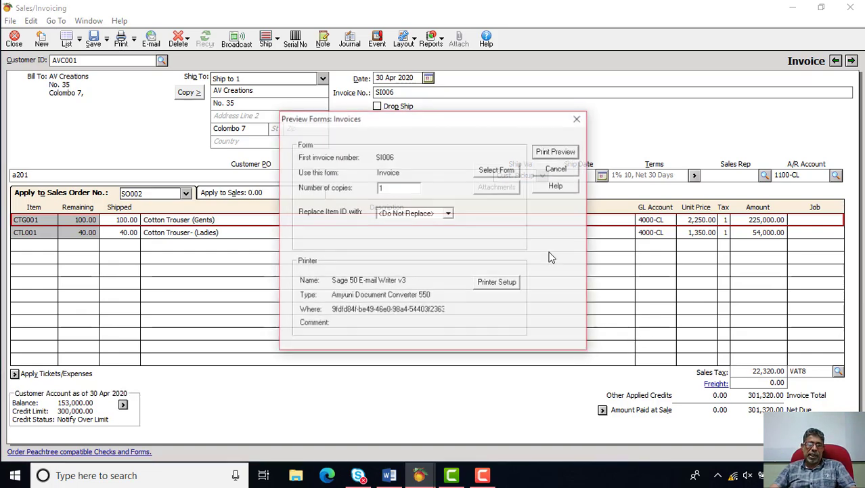
{"action": "left_click", "coordinate": [551, 154]}
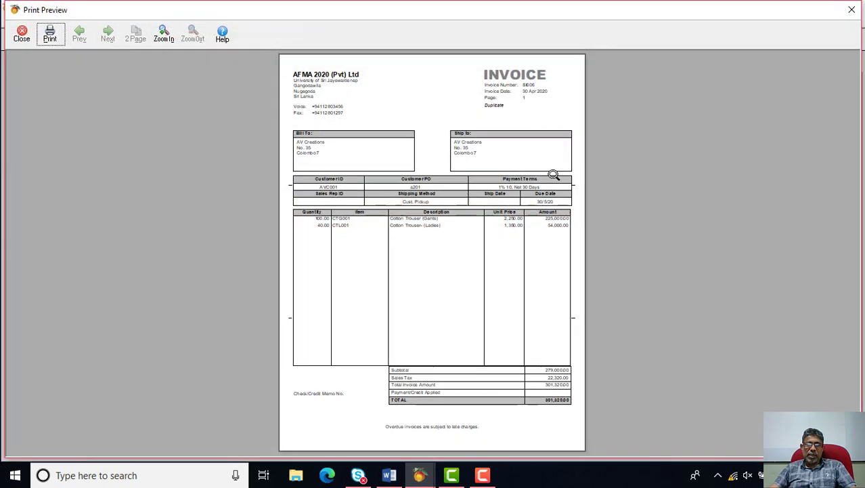
{"action": "left_click", "coordinate": [496, 252]}
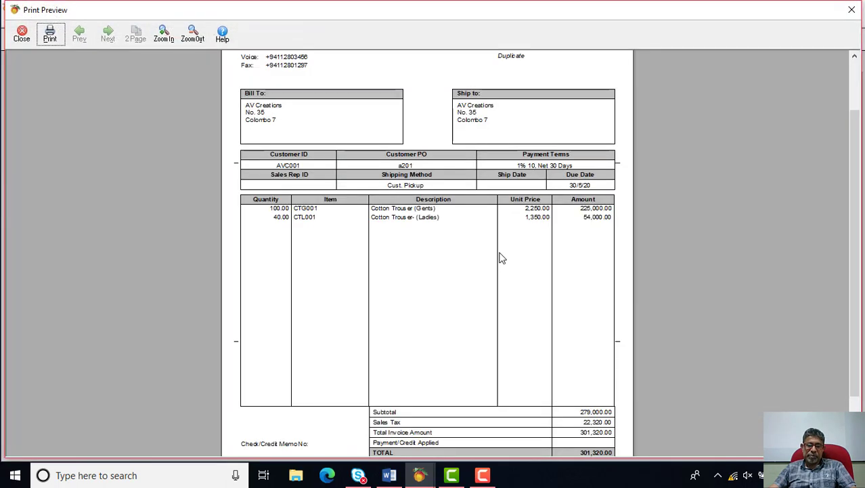
{"action": "scroll", "coordinate": [552, 237], "scroll_direction": "down", "scroll_amount": 1}
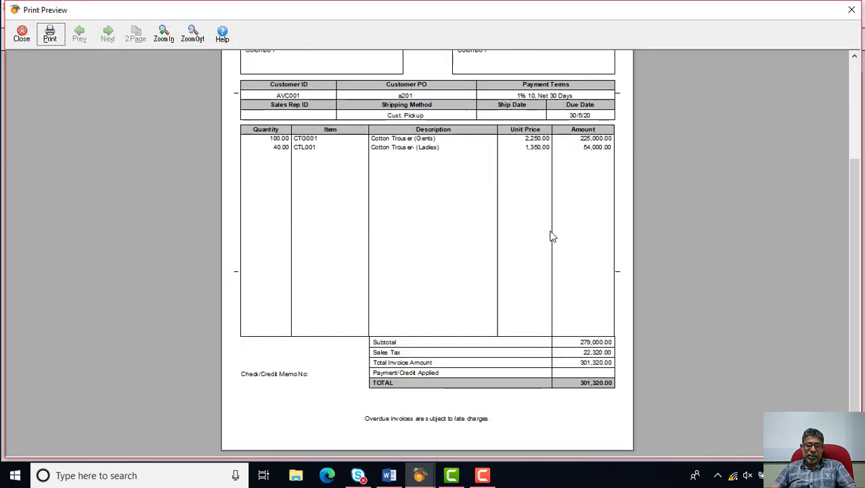
{"action": "scroll", "coordinate": [552, 236], "scroll_direction": "up", "scroll_amount": 2}
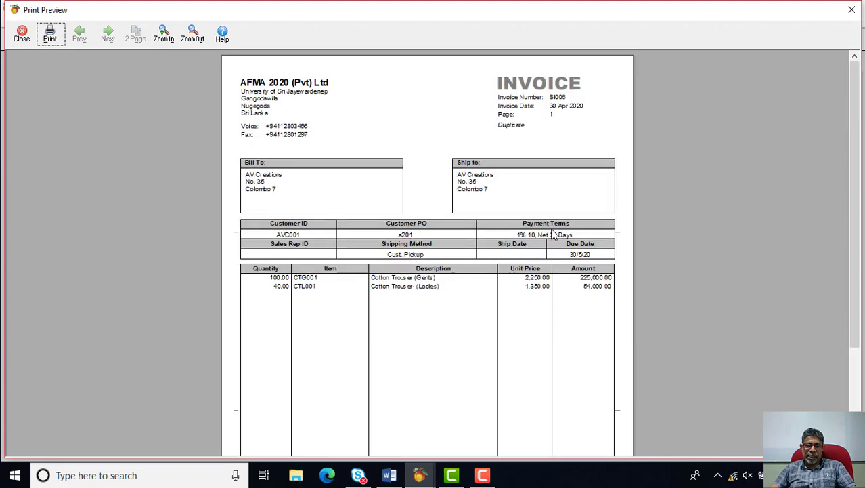
{"action": "left_click", "coordinate": [21, 35]}
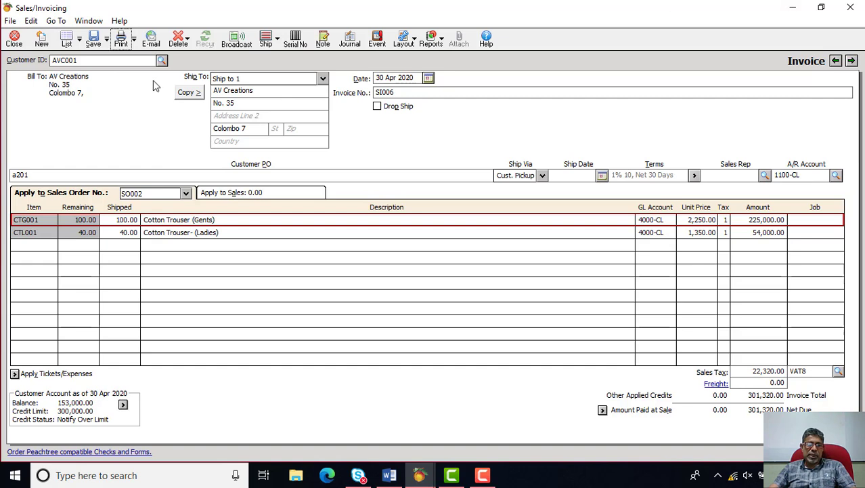
- Save invoice SI006 despite the exceeded credit limit, and switch to the Word table for the next invoice's details
{"action": "left_click", "coordinate": [94, 39]}
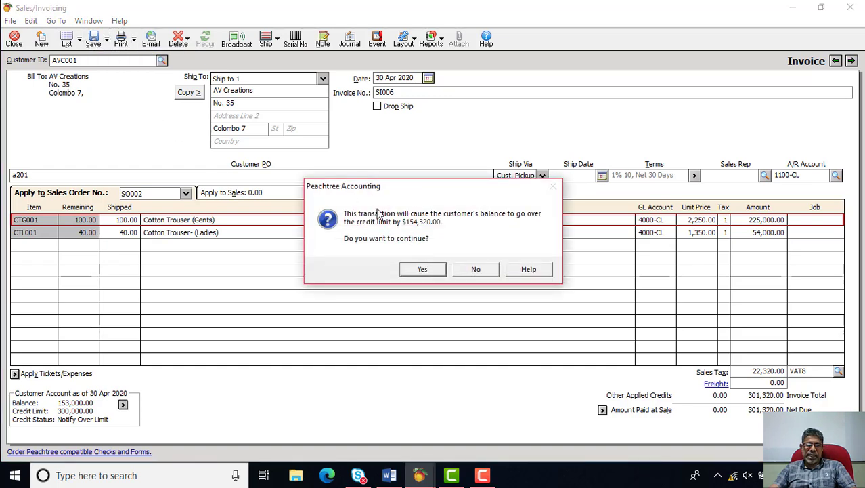
{"action": "left_click", "coordinate": [422, 270]}
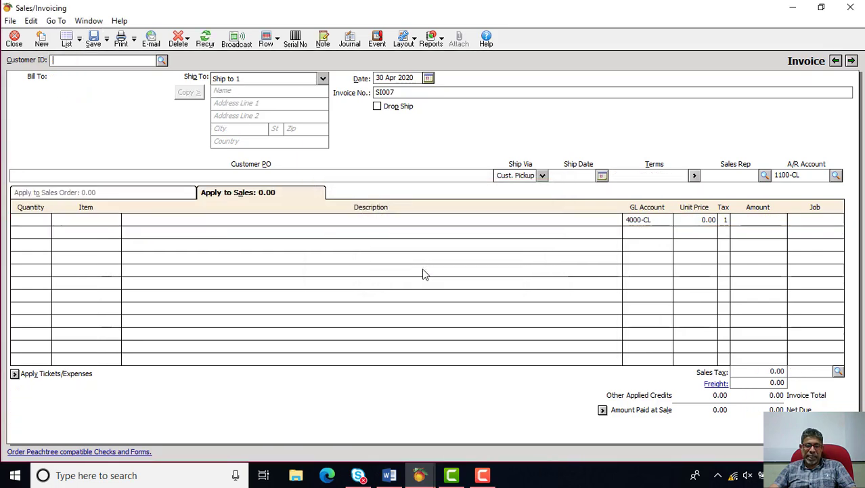
{"action": "left_click", "coordinate": [389, 474]}
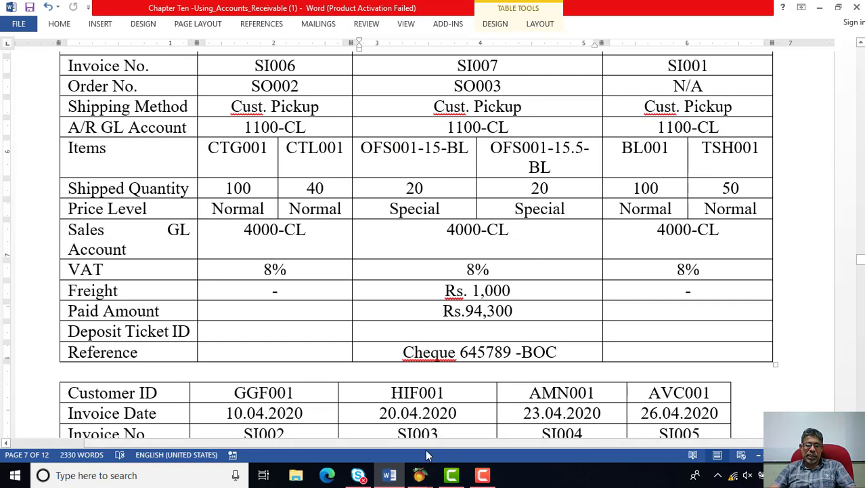
- Check the WAS001 column in the Word table, switch to Peachtree and choose WAS001 as the new invoice's customer
{"action": "scroll", "coordinate": [426, 342], "scroll_direction": "up", "scroll_amount": 3}
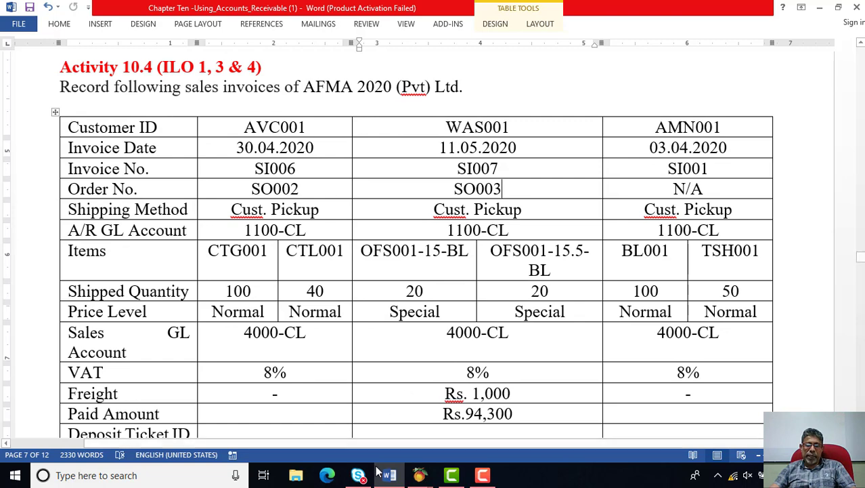
{"action": "left_click", "coordinate": [420, 475]}
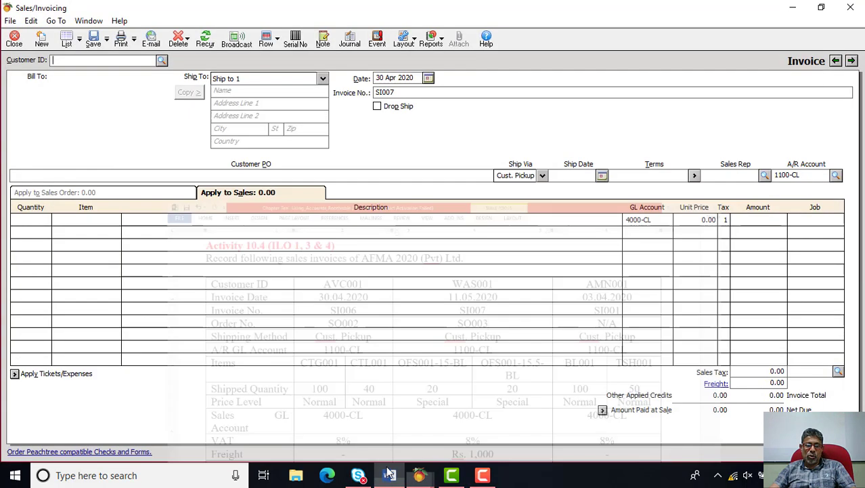
{"action": "left_click", "coordinate": [161, 60]}
{"action": "left_click", "coordinate": [108, 114]}
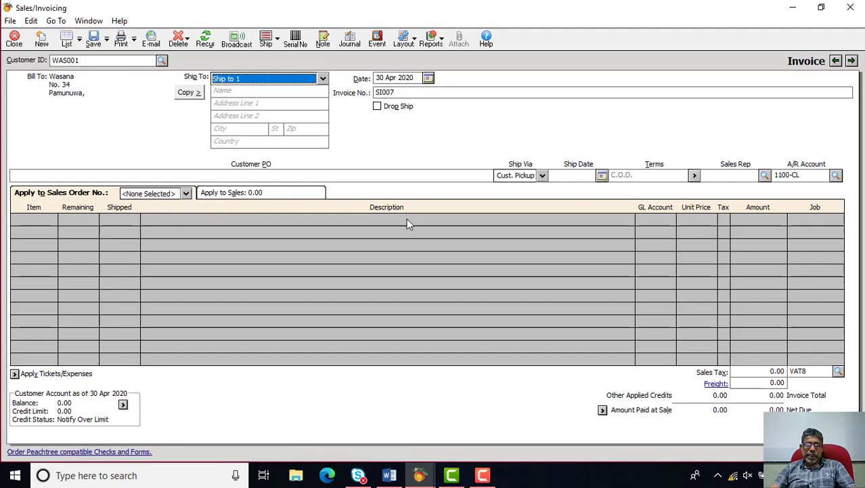
- Look up the WAS001 invoice date in Word and set the Peachtree invoice date to 11 May 2020
{"action": "left_click", "coordinate": [389, 475]}
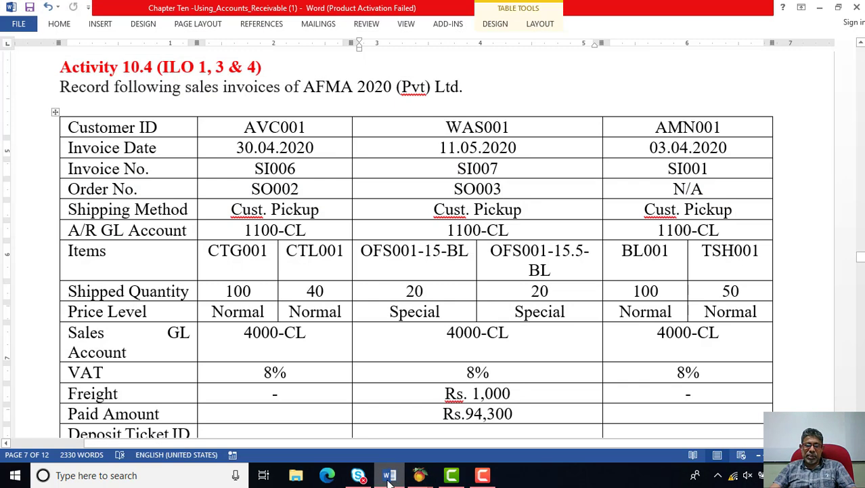
{"action": "left_click", "coordinate": [390, 476]}
{"action": "left_click", "coordinate": [428, 79]}
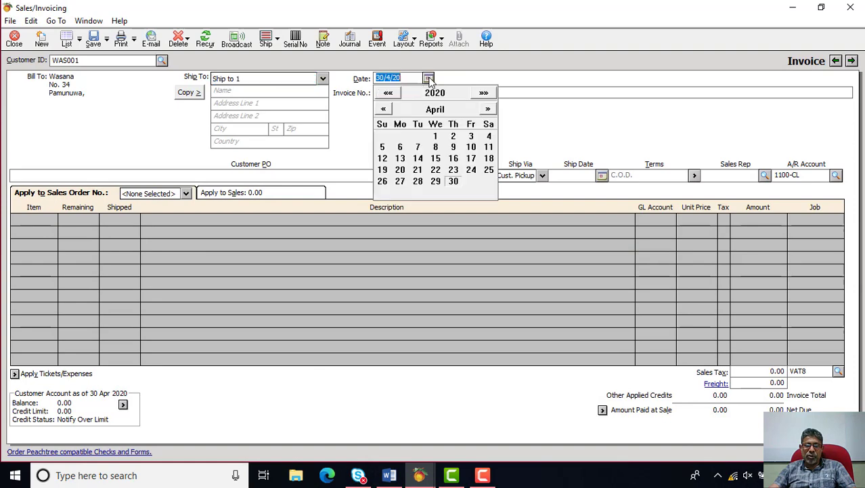
{"action": "left_click", "coordinate": [489, 110]}
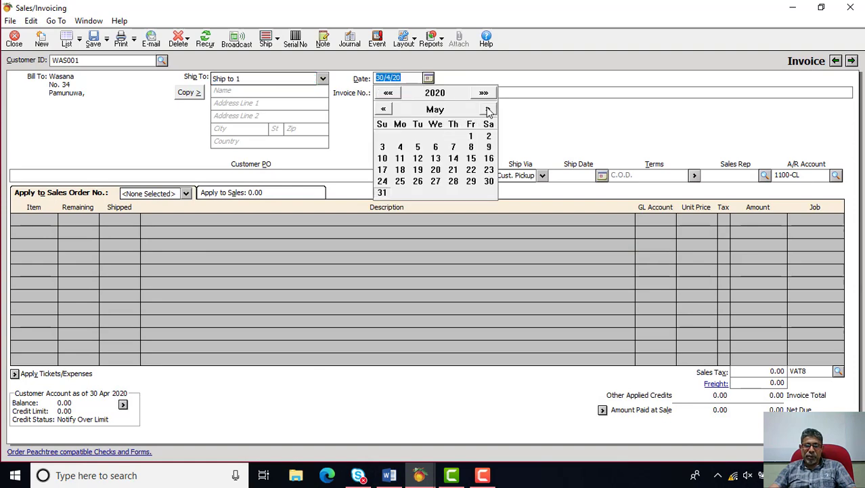
{"action": "left_click", "coordinate": [400, 159]}
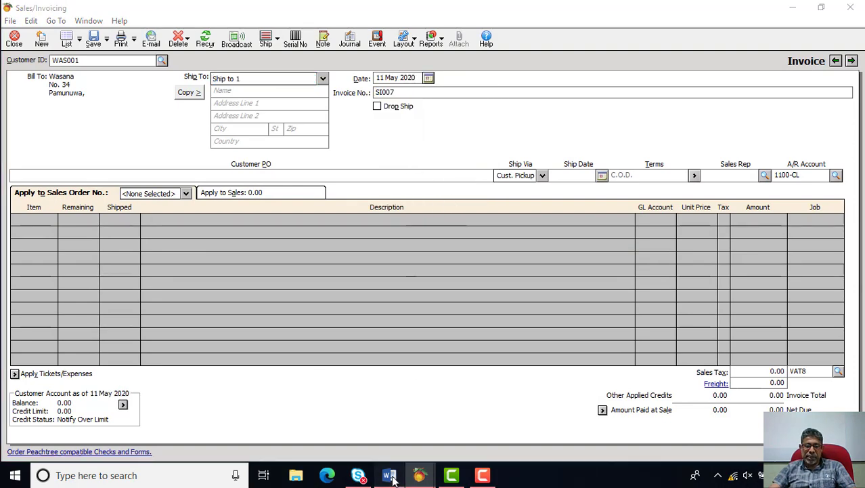
- Check the order number for invoice SI007 in Word and apply the Peachtree invoice to sales order SO003
{"action": "left_click", "coordinate": [390, 476]}
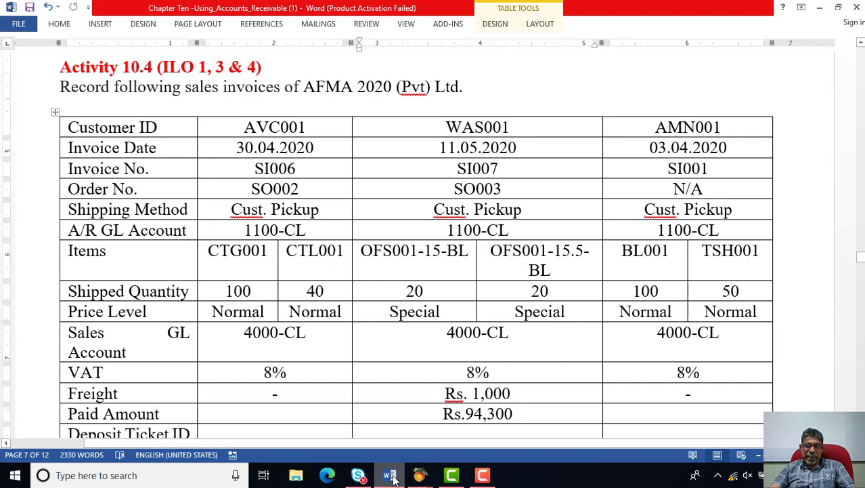
{"action": "left_click", "coordinate": [393, 478]}
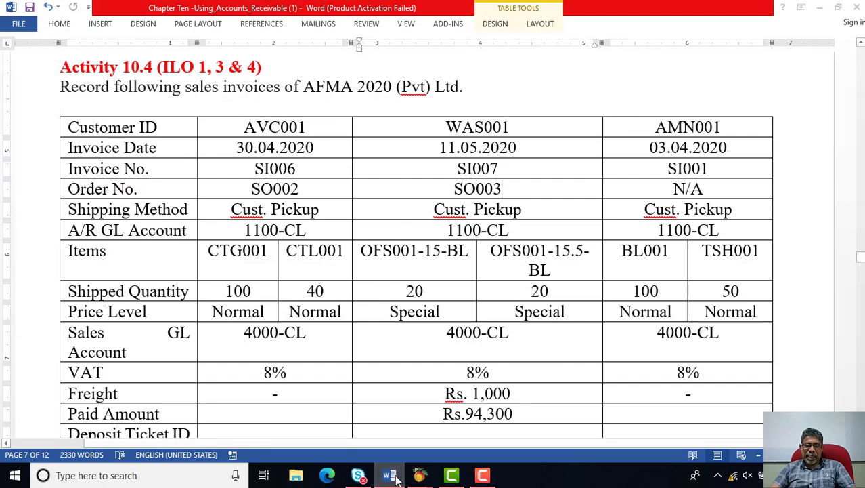
{"action": "left_click", "coordinate": [186, 194]}
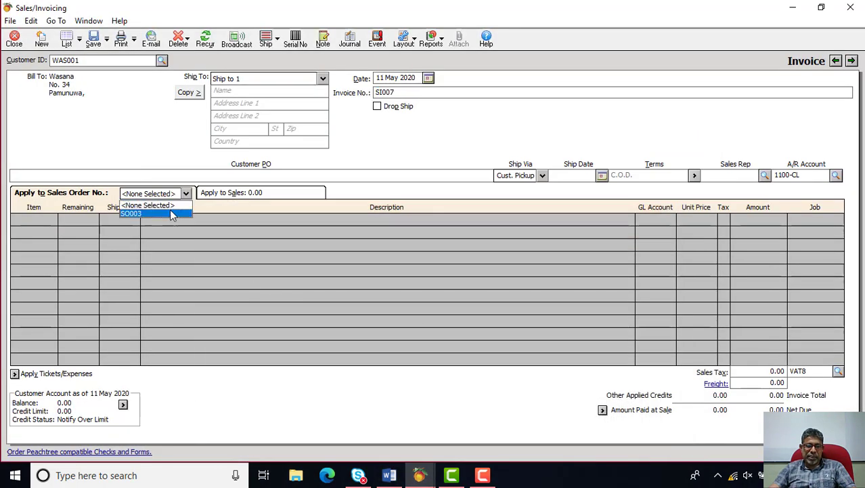
{"action": "left_click", "coordinate": [171, 213]}
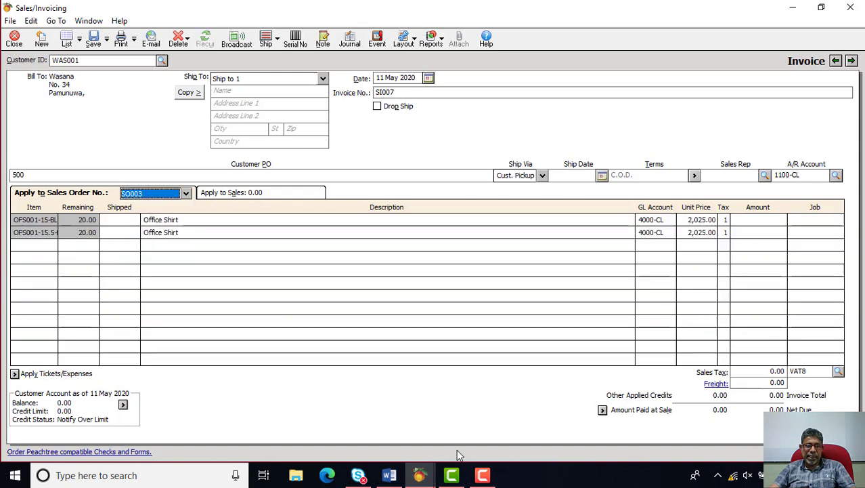
- Check the shipped quantities in Word and enter 20 shipped for both OFS001-15-BL and OFS001-15.5-BL in Peachtree
{"action": "left_click", "coordinate": [388, 477]}
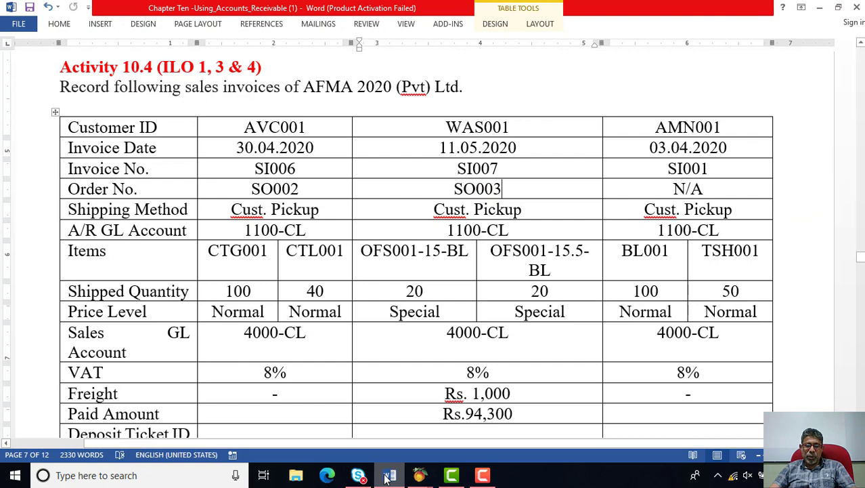
{"action": "left_click", "coordinate": [388, 477]}
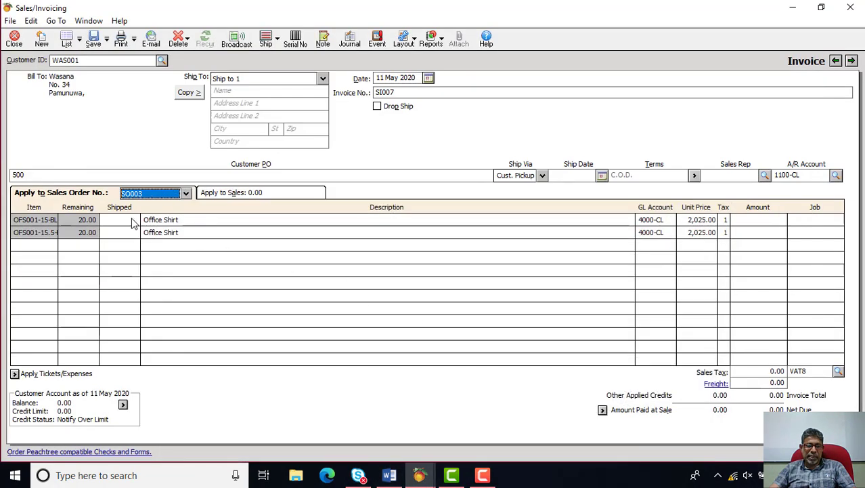
{"action": "key", "text": "Tab"}
{"action": "type", "text": "20"}
{"action": "key", "text": "Down"}
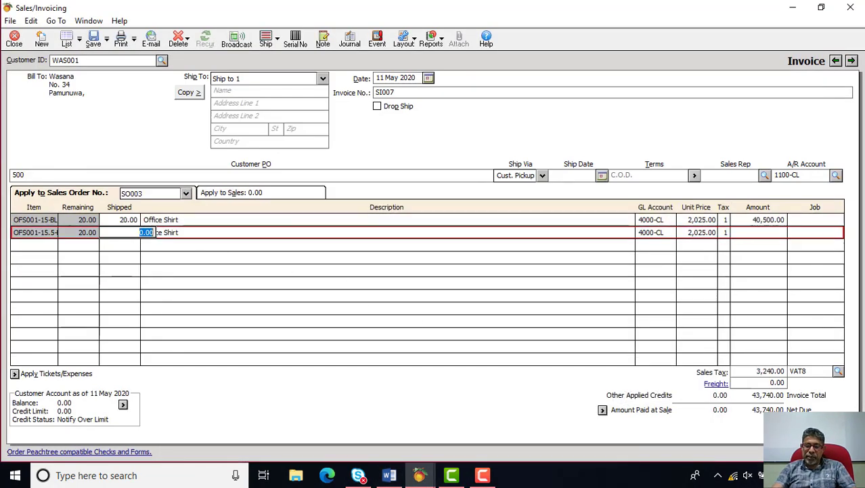
{"action": "type", "text": "20"}
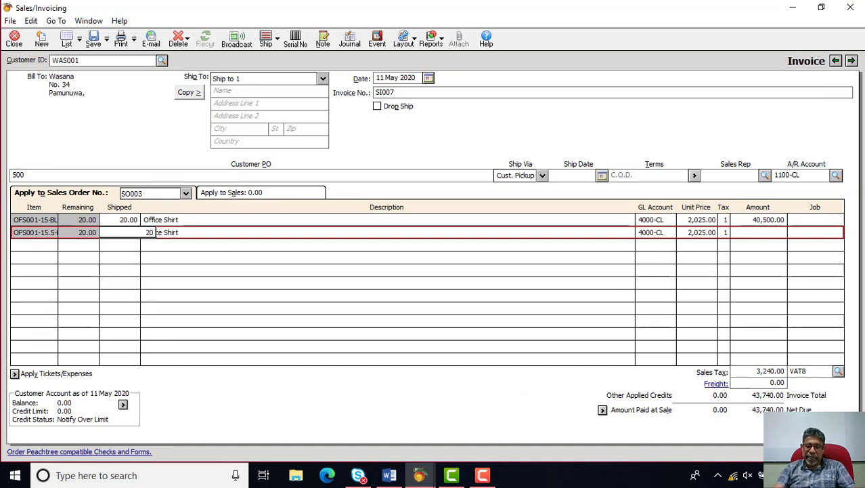
{"action": "key", "text": "Tab"}
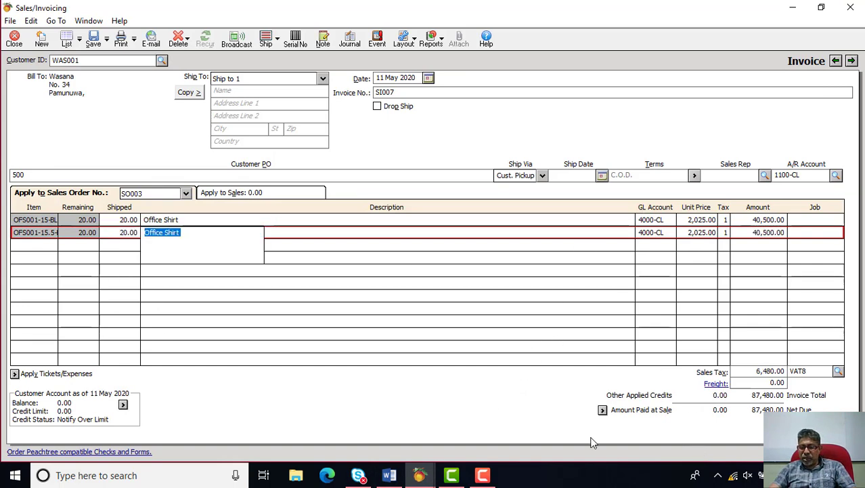
- Look up the WAS001 freight charge in the Word table and set the Peachtree invoice's freight to 1,000
{"action": "left_click", "coordinate": [389, 476]}
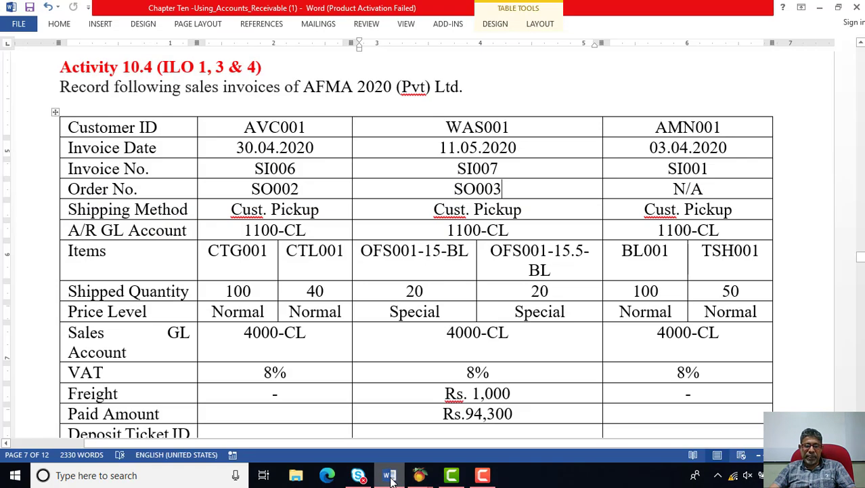
{"action": "scroll", "coordinate": [502, 313], "scroll_direction": "down", "scroll_amount": 2}
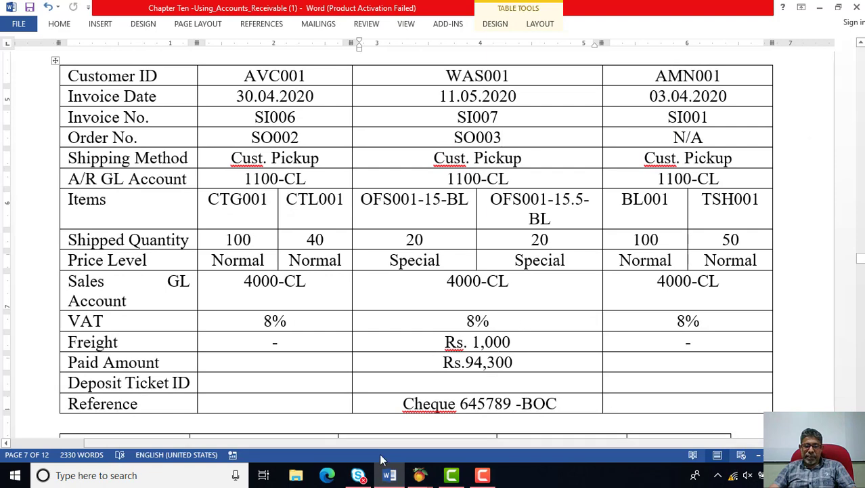
{"action": "left_click", "coordinate": [419, 475]}
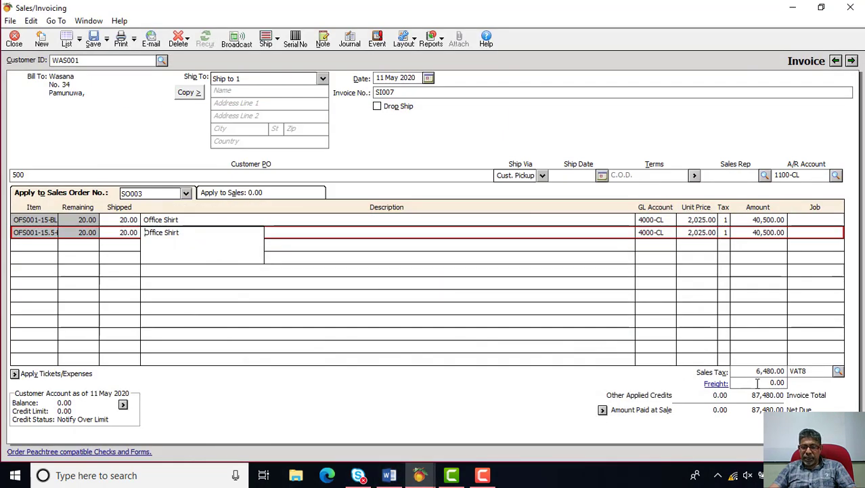
{"action": "type", "text": "1000"}
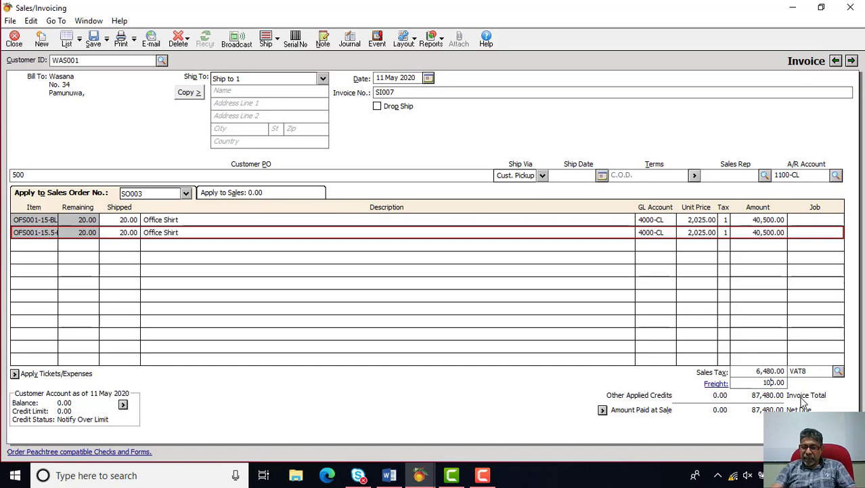
{"action": "key", "text": "Tab"}
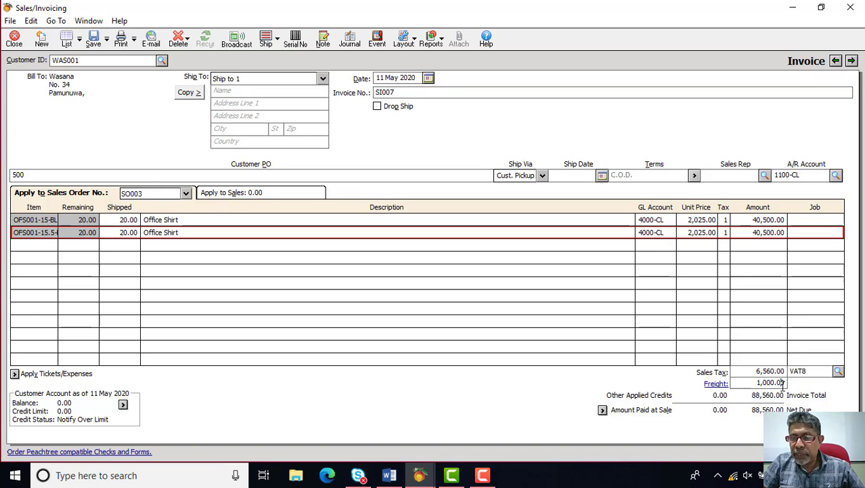
- Correct the WAS001 paid amount in the Word table to Rs.88,560, compare it with the Peachtree invoice total, and return to Peachtree
{"action": "left_click", "coordinate": [397, 476]}
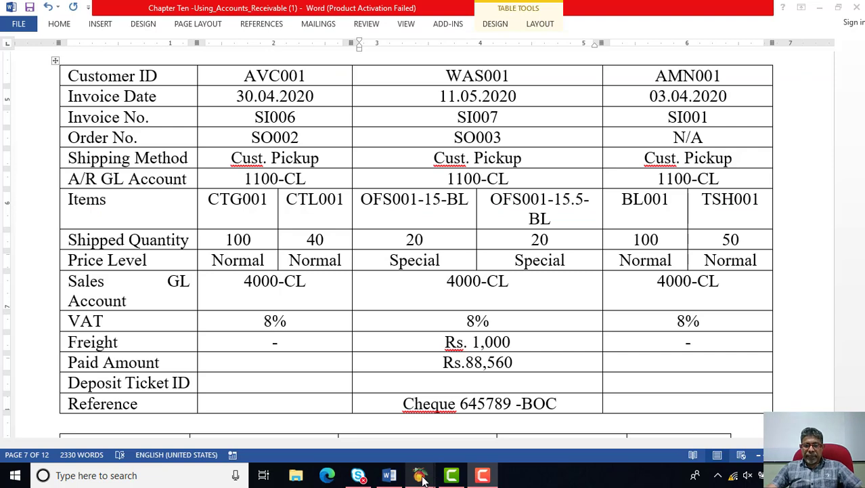
{"action": "mouse_move", "coordinate": [432, 472]}
{"action": "left_click", "coordinate": [465, 437]}
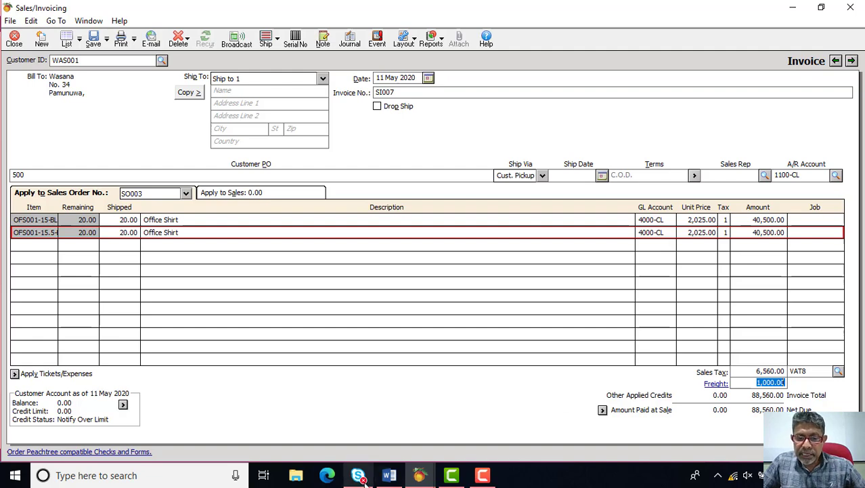
{"action": "left_click", "coordinate": [390, 475]}
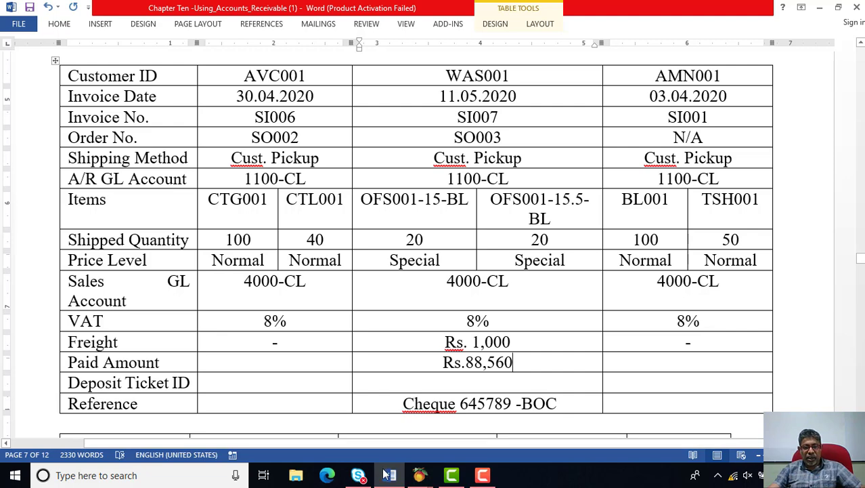
{"action": "left_click", "coordinate": [419, 474]}
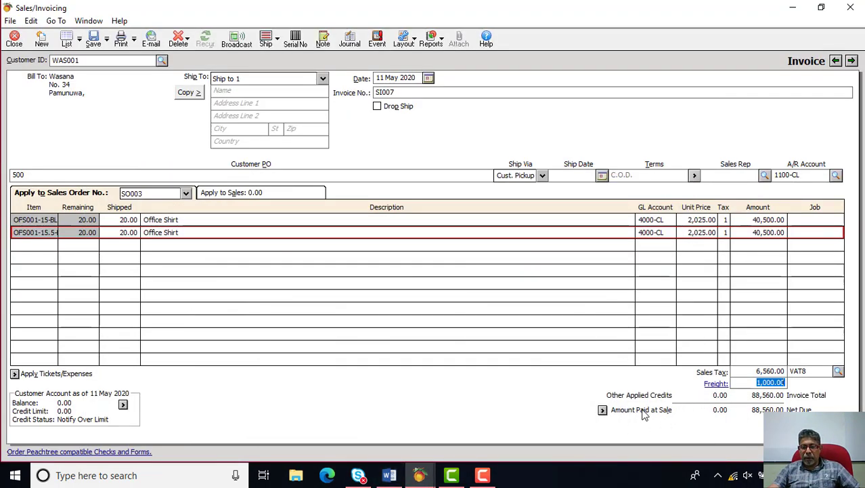
- Open the Amount Paid at Sale receipt for SI007 and copy cheque number 645789 from the Word table's Reference row
{"action": "left_click", "coordinate": [602, 410]}
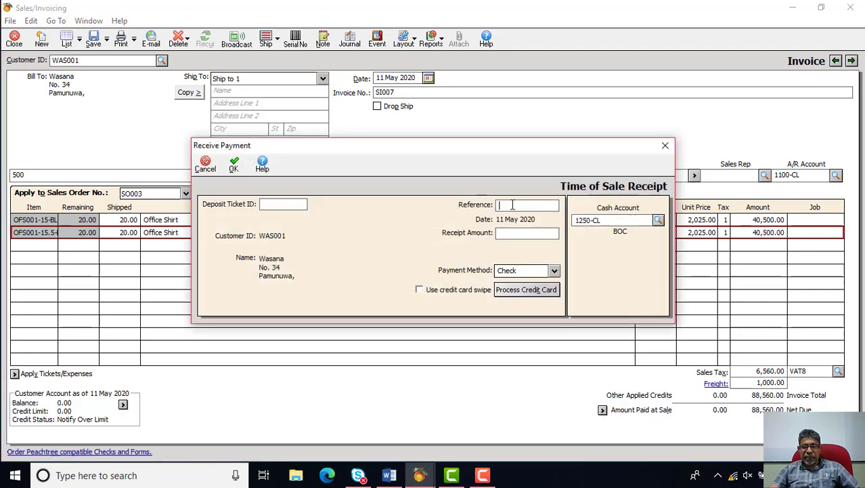
{"action": "left_click", "coordinate": [399, 480]}
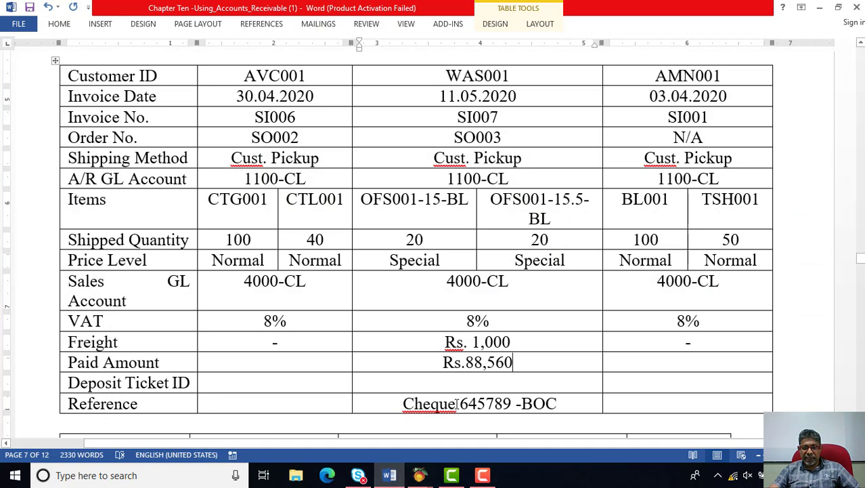
{"action": "left_click_drag", "start_coordinate": [461, 403], "coordinate": [515, 400]}
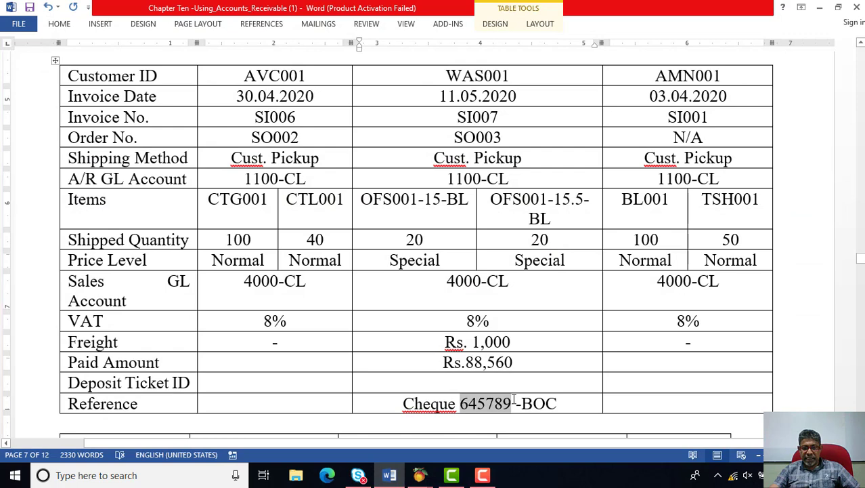
{"action": "right_click", "coordinate": [514, 401]}
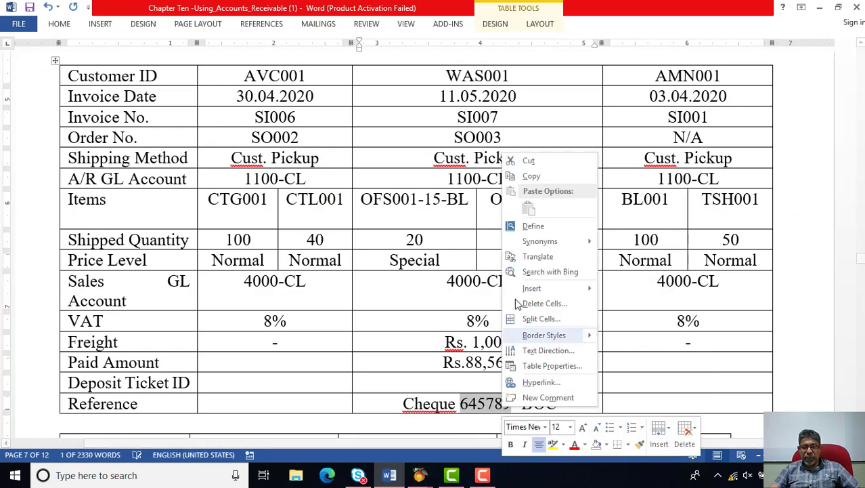
{"action": "left_click", "coordinate": [535, 180]}
- Back in Peachtree, paste 645789 as the receipt's reference and set the receipt amount to 88,560
{"action": "left_click", "coordinate": [419, 474]}
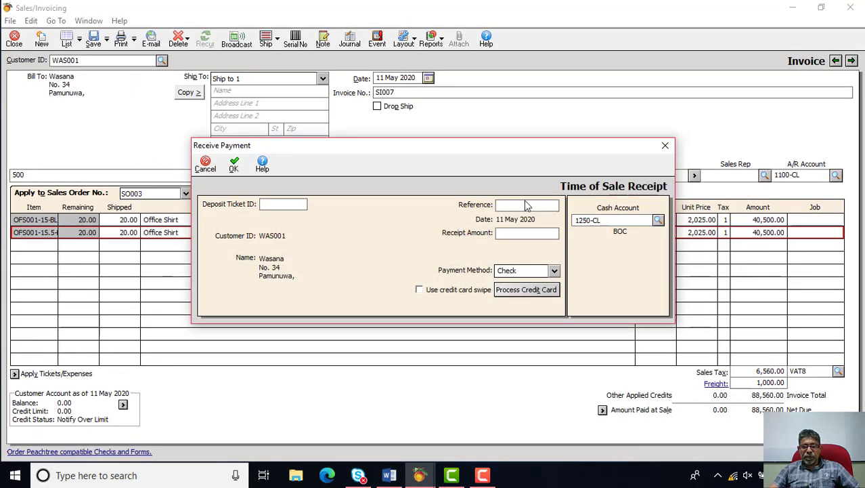
{"action": "right_click", "coordinate": [532, 205]}
{"action": "left_click", "coordinate": [551, 254]}
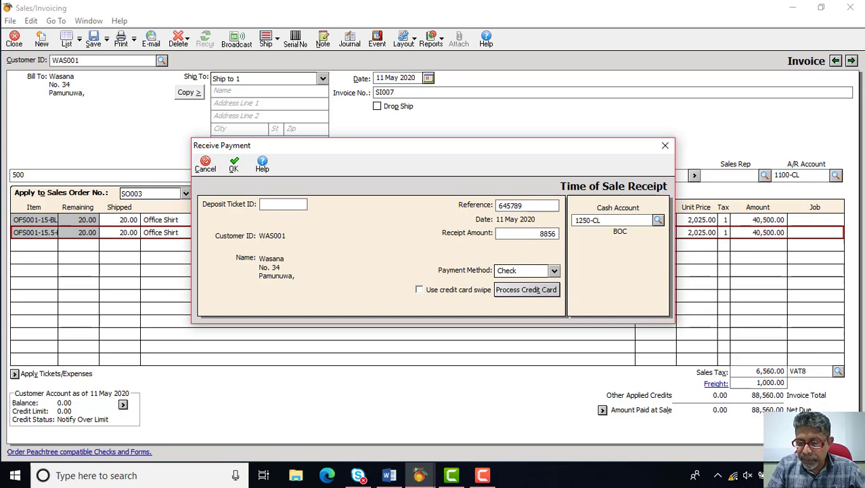
{"action": "key", "text": "Tab"}
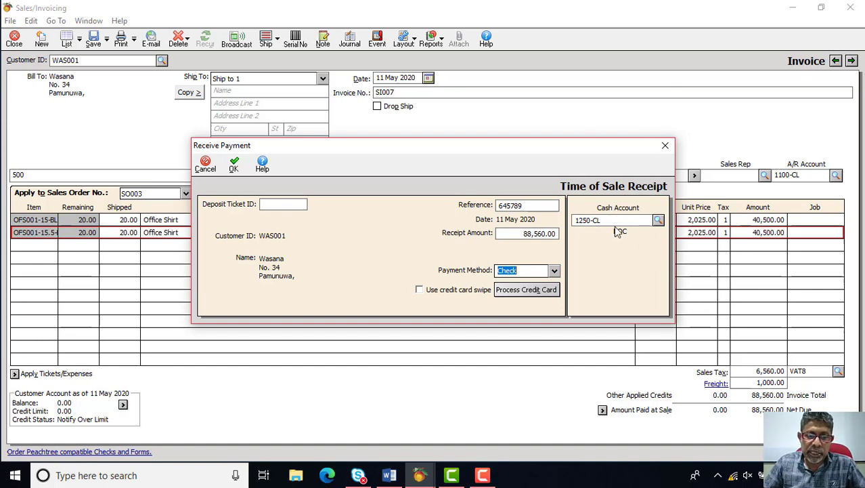
- Check the cheque's bank in the Word table against the receipt's cash account, and confirm the time-of-sale receipt in Peachtree
{"action": "left_click", "coordinate": [398, 474]}
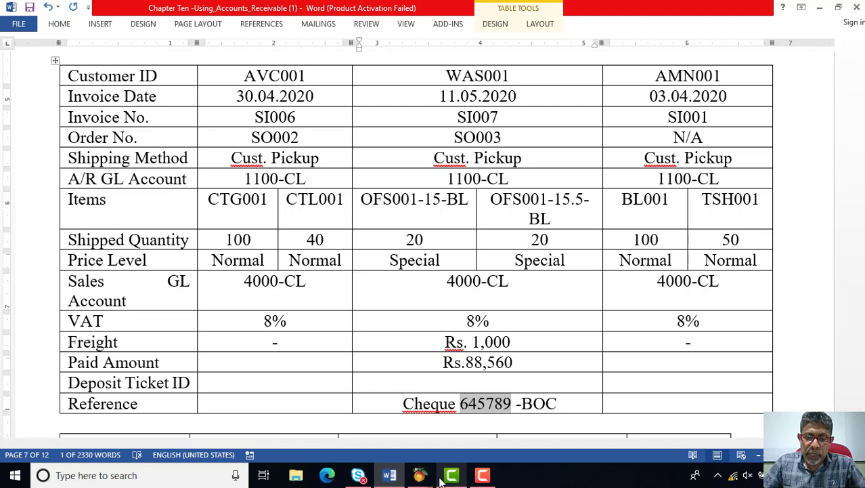
{"action": "left_click", "coordinate": [465, 432]}
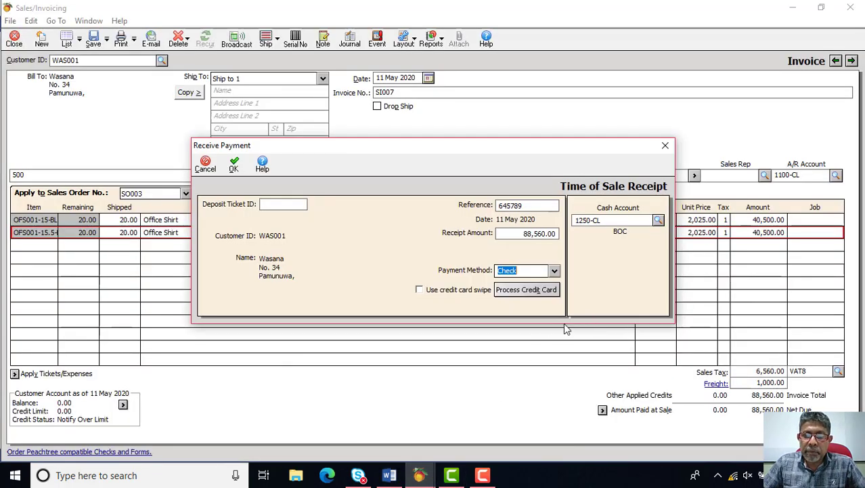
{"action": "left_click", "coordinate": [233, 166]}
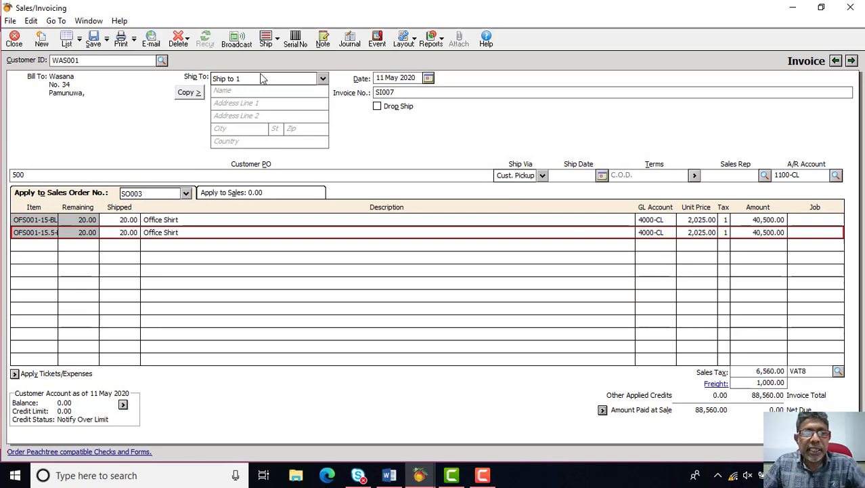
- Review the accounting entries behind invoice SI007 in both the sales journal and the cash receipts journal
{"action": "left_click", "coordinate": [350, 40]}
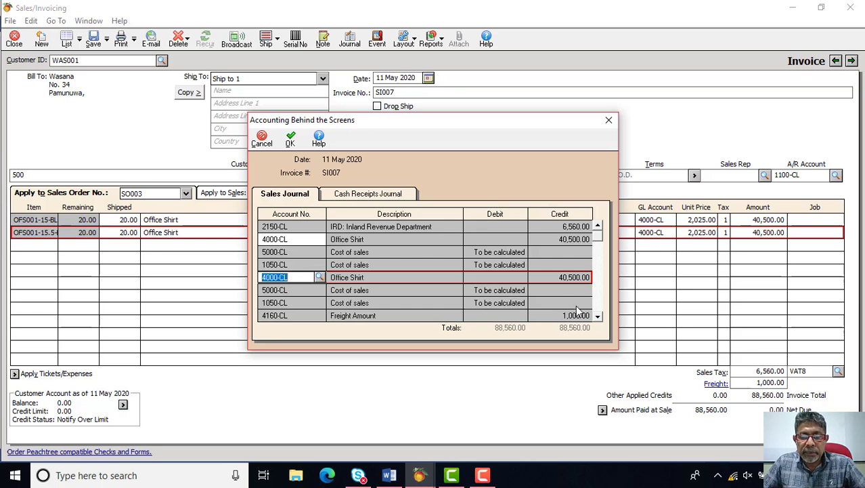
{"action": "left_click", "coordinate": [597, 316]}
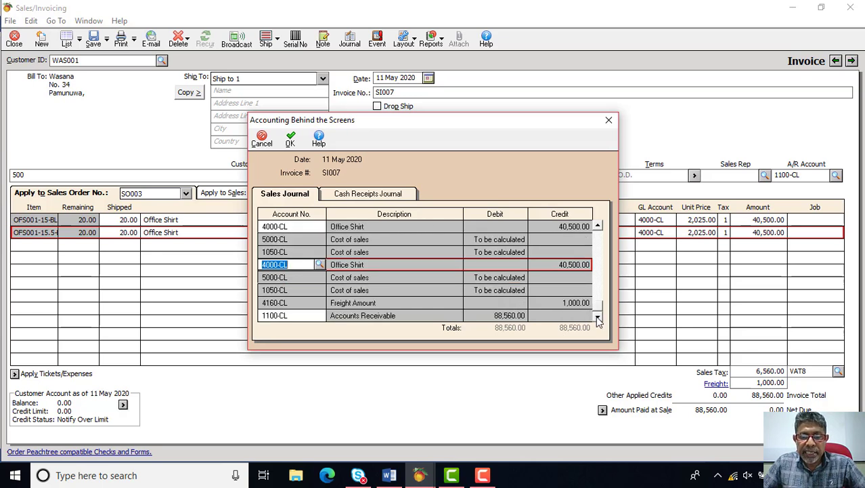
{"action": "left_click", "coordinate": [369, 194]}
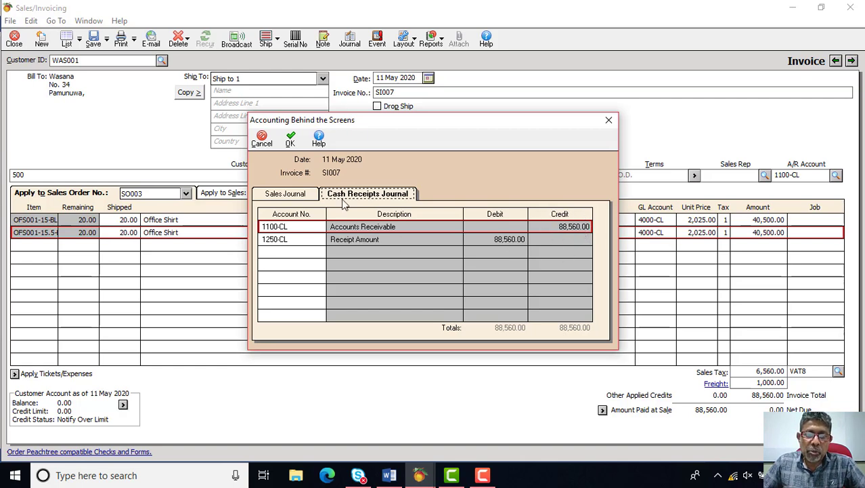
{"action": "left_click", "coordinate": [290, 139]}
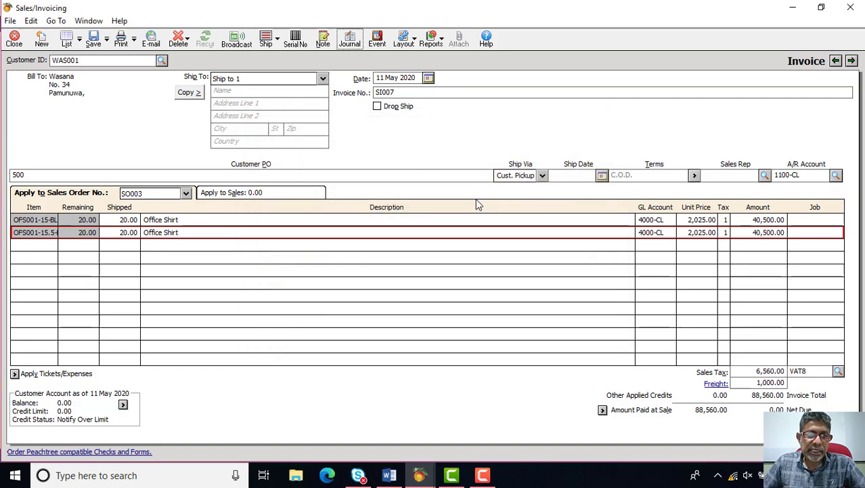
- Preview the printed form of invoice SI007 from header to totals, and save the invoice
{"action": "left_click", "coordinate": [134, 41]}
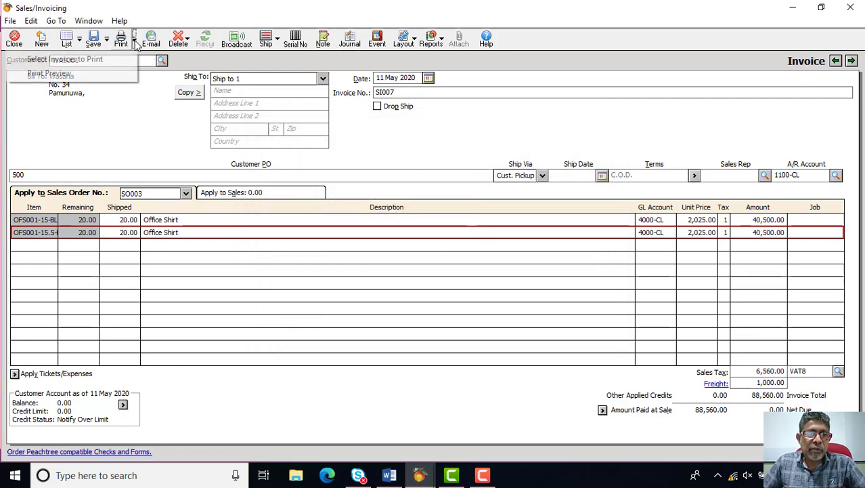
{"action": "left_click", "coordinate": [75, 72]}
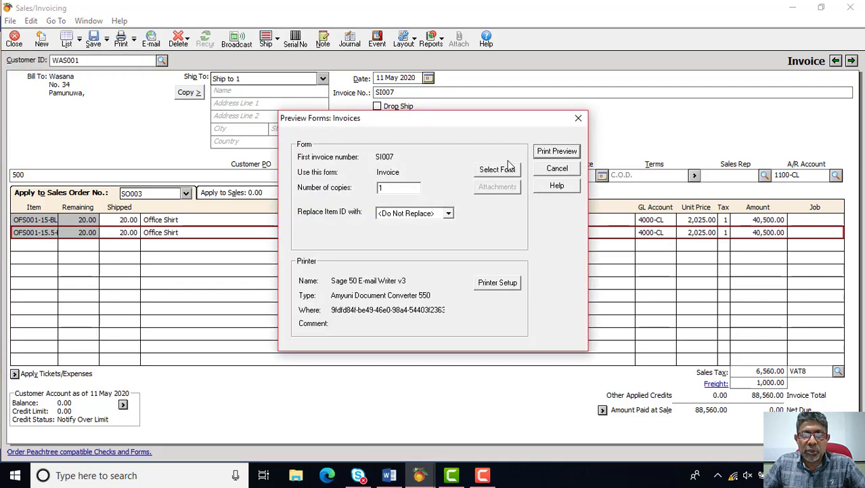
{"action": "left_click", "coordinate": [558, 151]}
{"action": "left_click", "coordinate": [479, 140]}
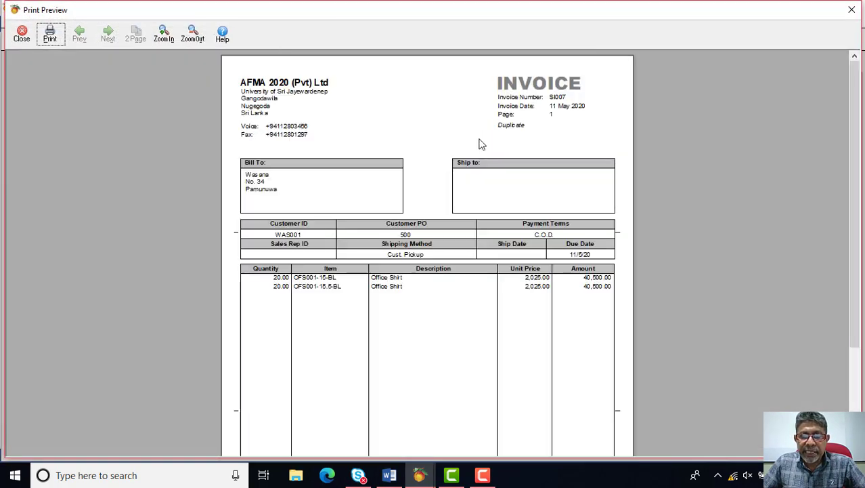
{"action": "scroll", "coordinate": [601, 183], "scroll_direction": "down", "scroll_amount": 3}
{"action": "scroll", "coordinate": [601, 183], "scroll_direction": "down", "scroll_amount": 1}
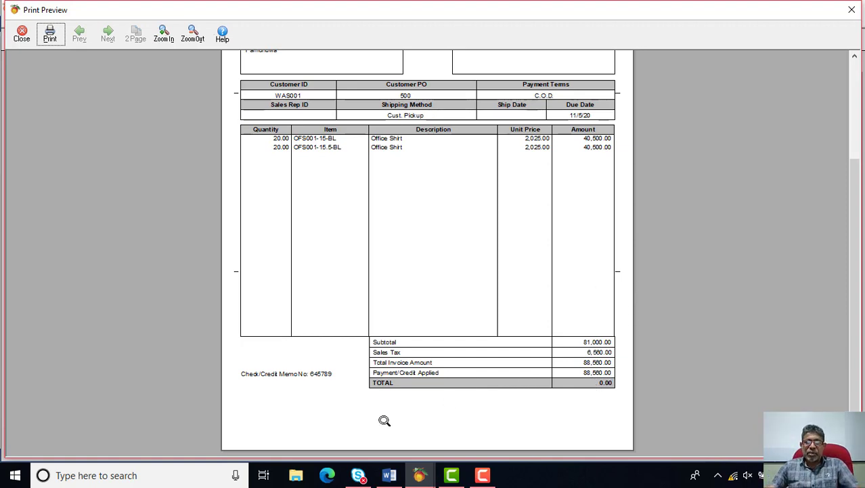
{"action": "scroll", "coordinate": [325, 120], "scroll_direction": "up", "scroll_amount": 3}
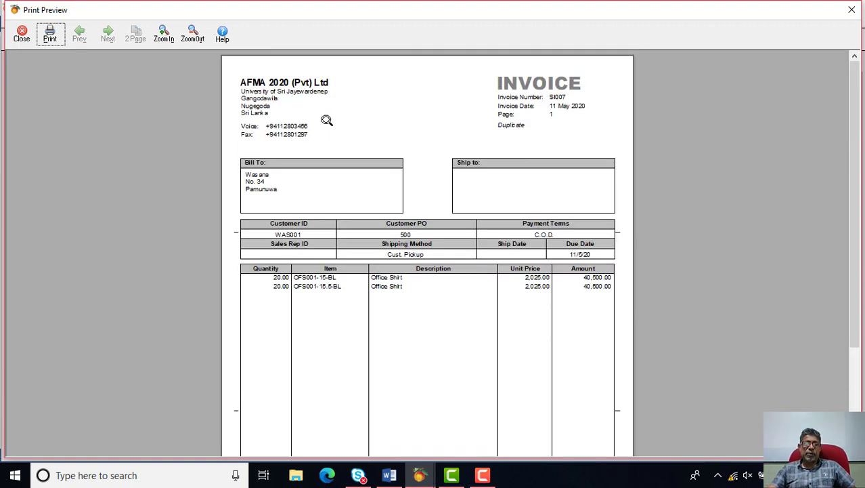
{"action": "left_click", "coordinate": [22, 35]}
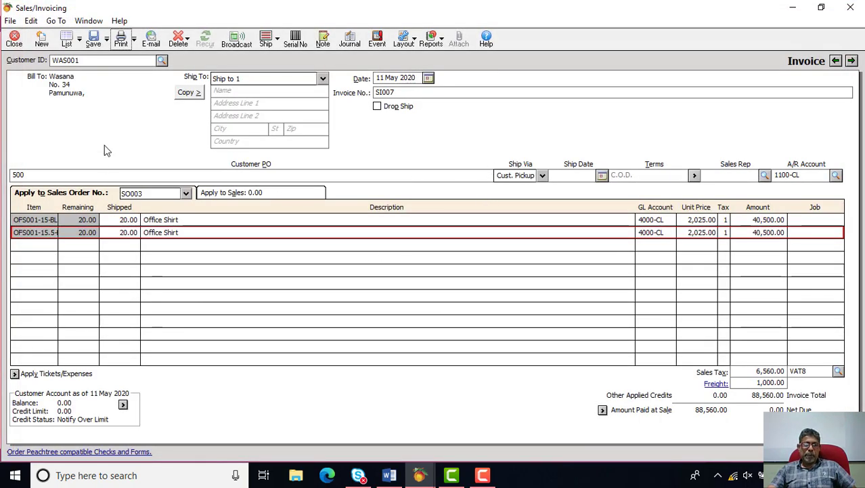
{"action": "left_click", "coordinate": [94, 40]}
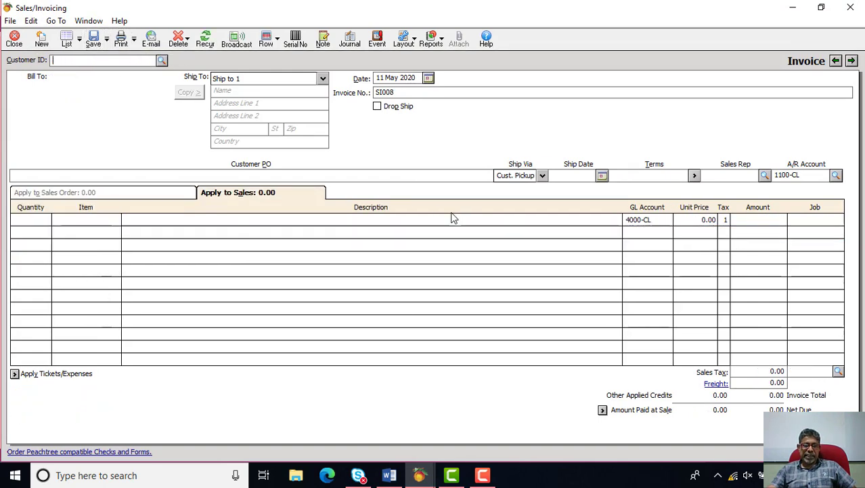
- Check the remaining invoice in the Word table, return to Peachtree and select AMN (Pvt) Ltd as the new invoice's customer
{"action": "left_click", "coordinate": [386, 476]}
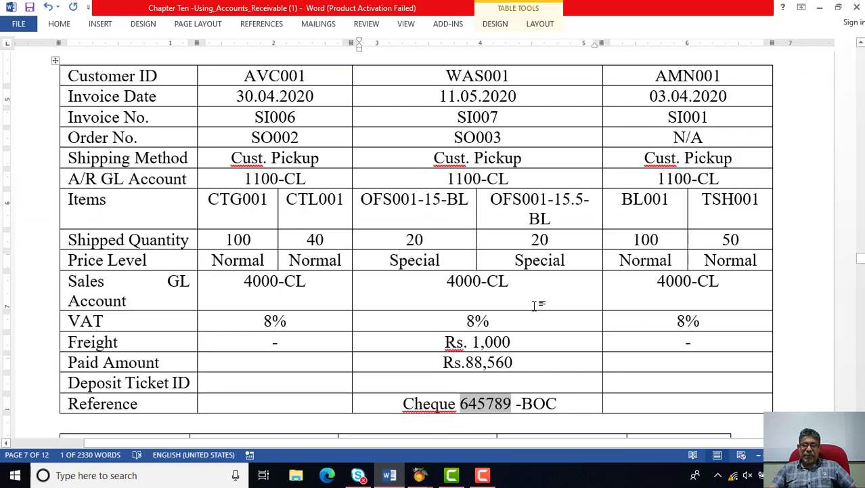
{"action": "scroll", "coordinate": [555, 257], "scroll_direction": "up", "scroll_amount": 3}
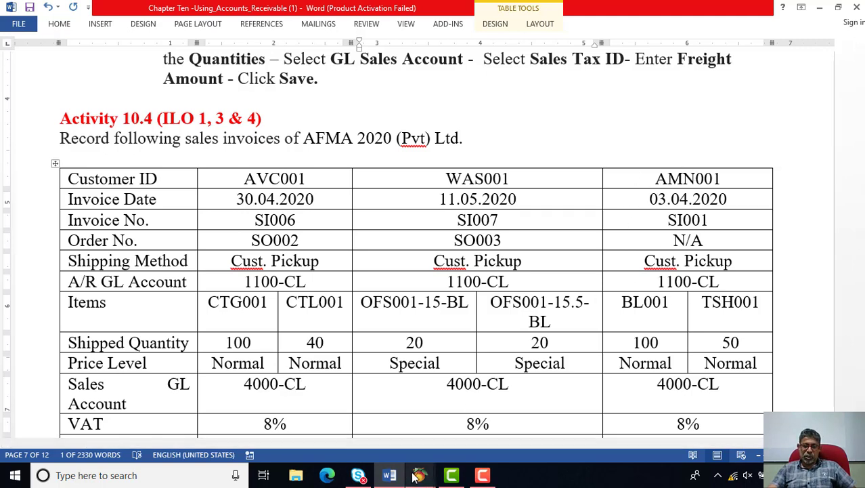
{"action": "mouse_move", "coordinate": [420, 475]}
{"action": "left_click", "coordinate": [500, 415]}
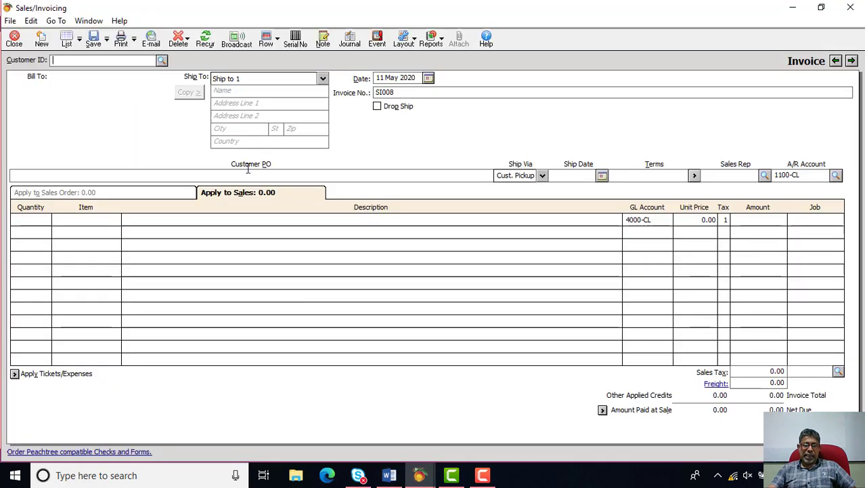
{"action": "left_click", "coordinate": [161, 60]}
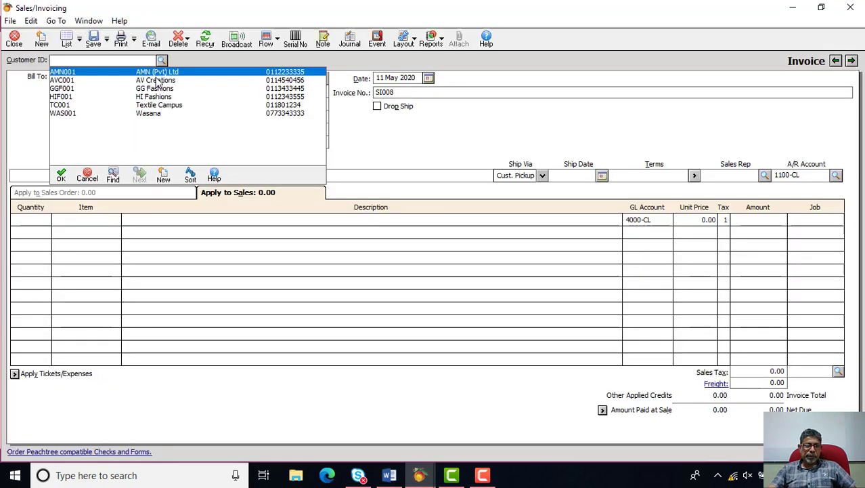
{"action": "left_click", "coordinate": [63, 175]}
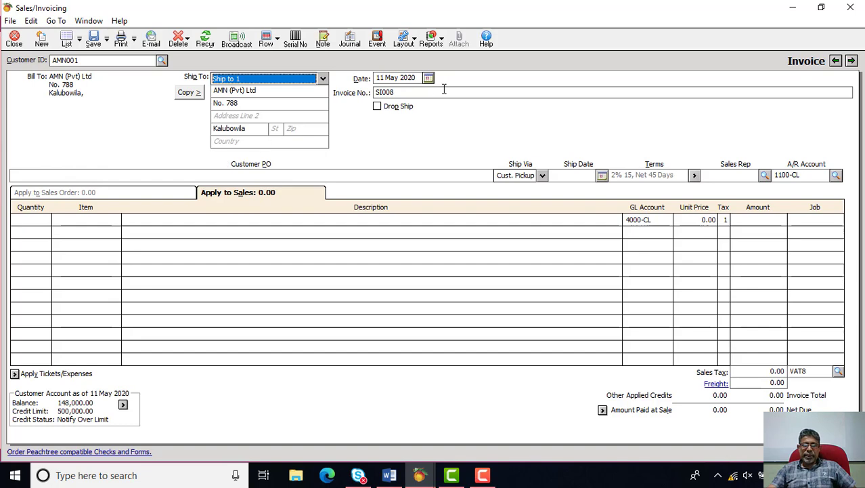
- Check the AMN invoice date in the Word table and set the Peachtree invoice date to 3 Apr 2020
{"action": "left_click", "coordinate": [392, 474]}
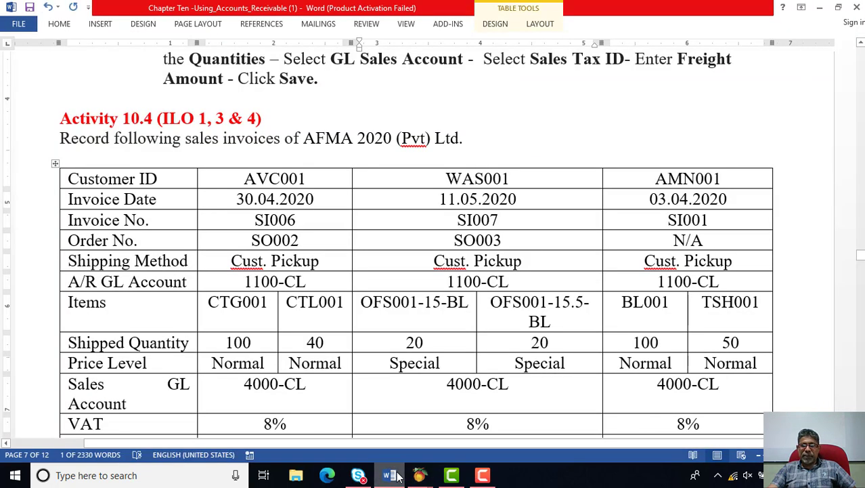
{"action": "left_click", "coordinate": [398, 476]}
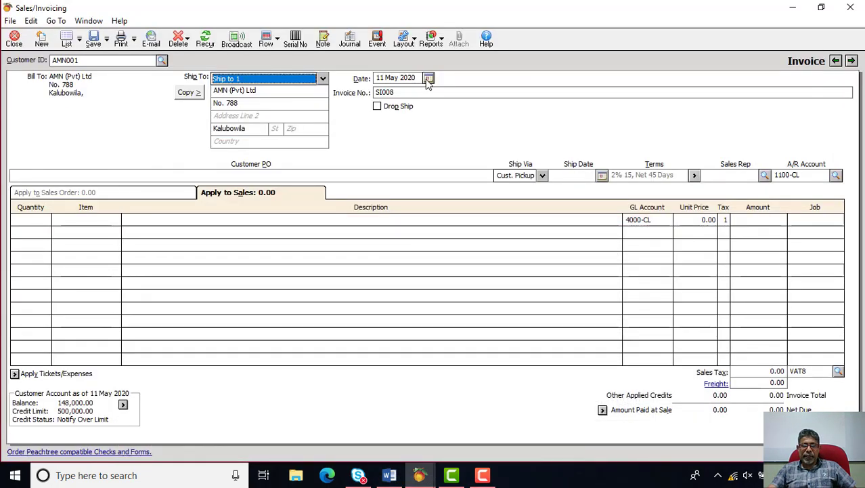
{"action": "left_click", "coordinate": [428, 78]}
{"action": "left_click", "coordinate": [383, 110]}
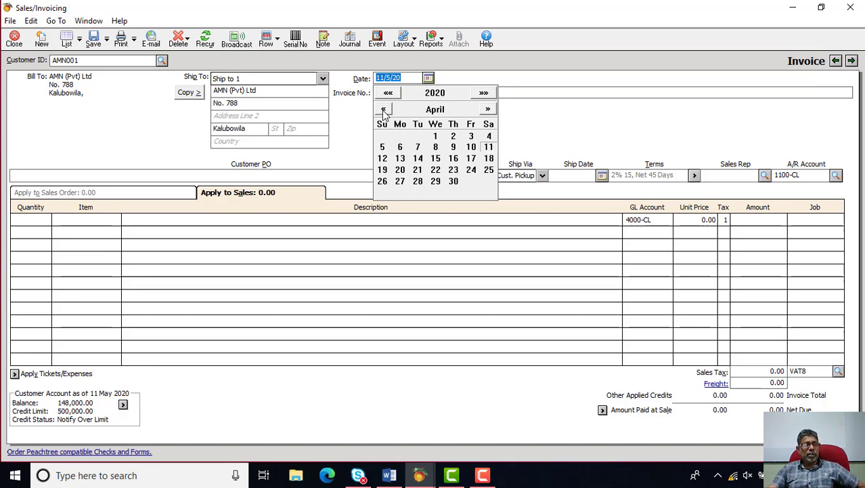
{"action": "left_click", "coordinate": [472, 135]}
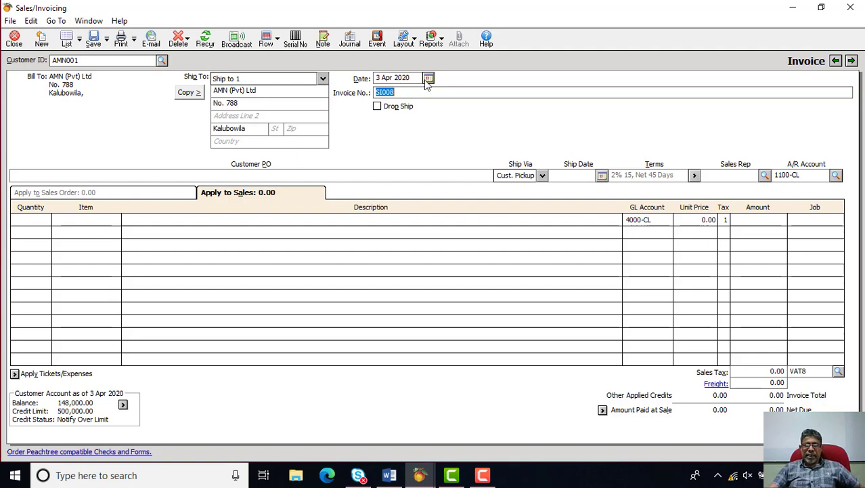
- Check the AMN invoice number in the Word table and set the Peachtree invoice number to SI001
{"action": "left_click", "coordinate": [389, 476]}
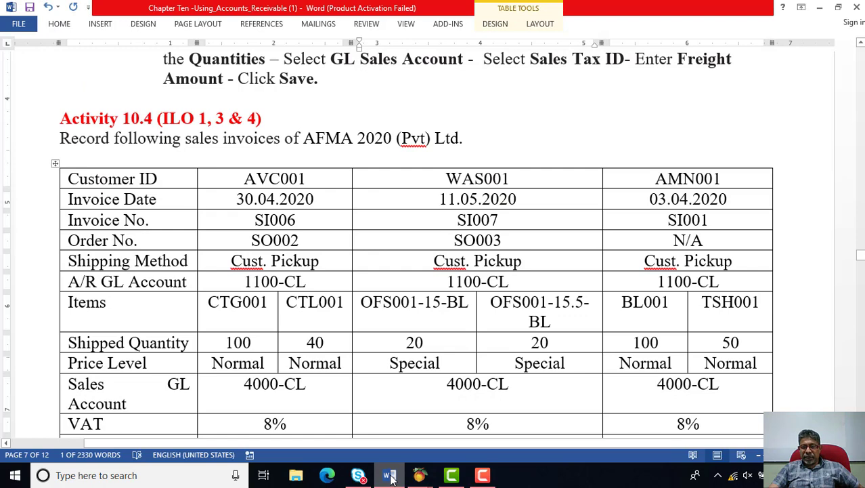
{"action": "left_click", "coordinate": [390, 476]}
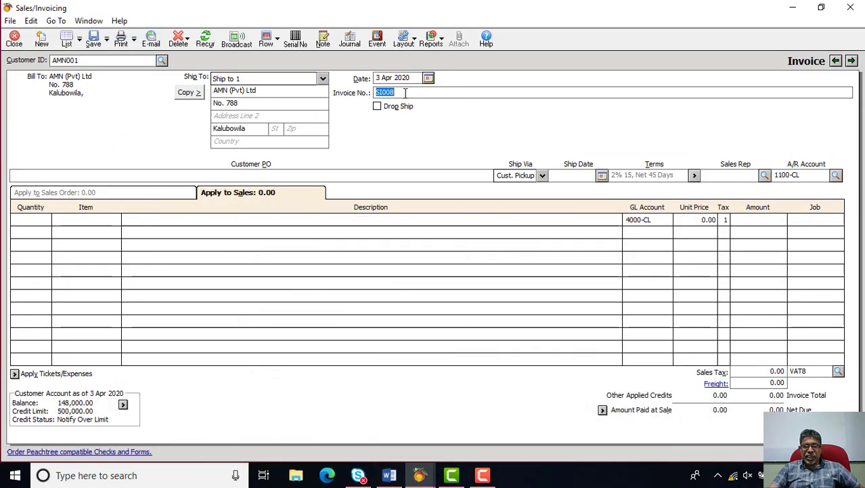
{"action": "left_click", "coordinate": [400, 92]}
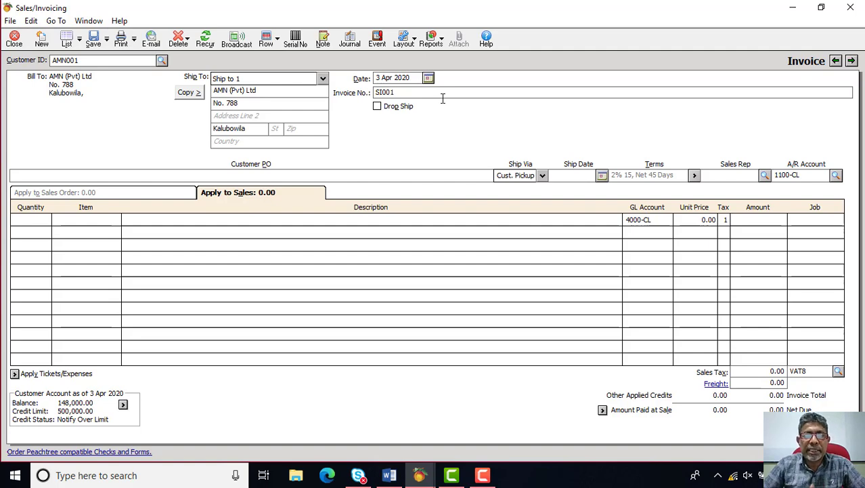
{"action": "type", "text": "1"}
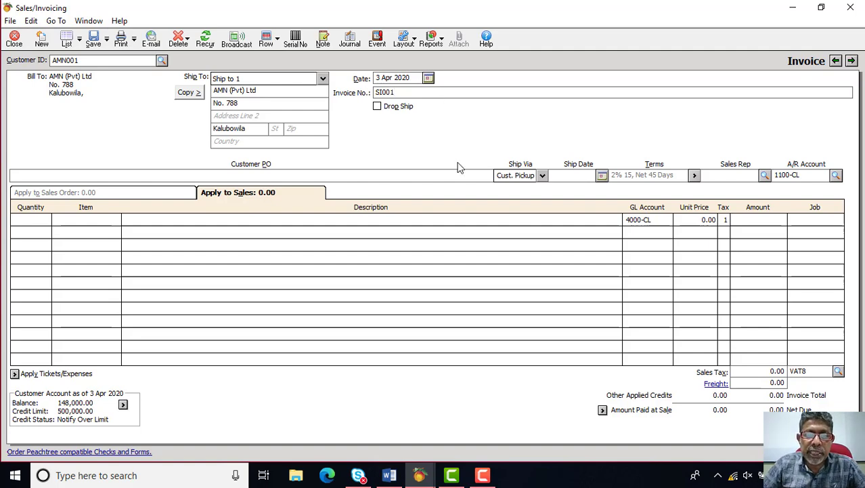
- Check the AMN order number in the Word table and have the Peachtree invoice apply directly to sales
{"action": "left_click", "coordinate": [399, 478]}
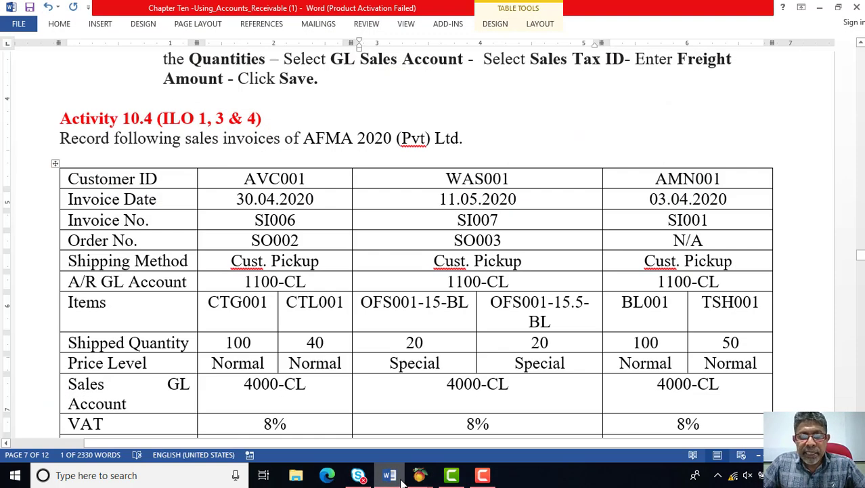
{"action": "left_click", "coordinate": [401, 478]}
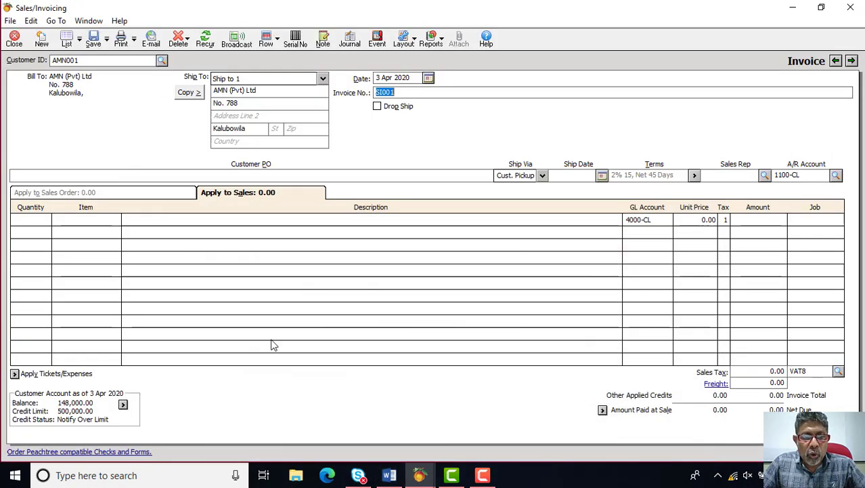
{"action": "left_click", "coordinate": [169, 193]}
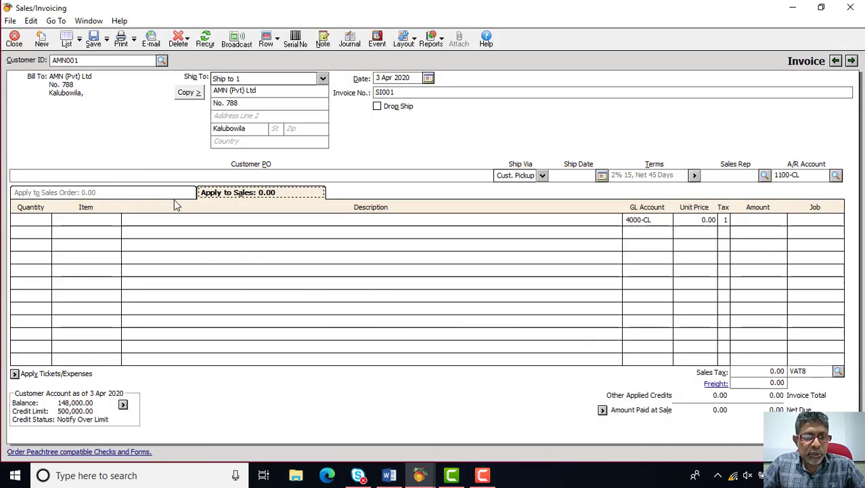
- Check the AMN items in the Word table and add item BL001 to the Peachtree invoice's first line
{"action": "left_click", "coordinate": [389, 477]}
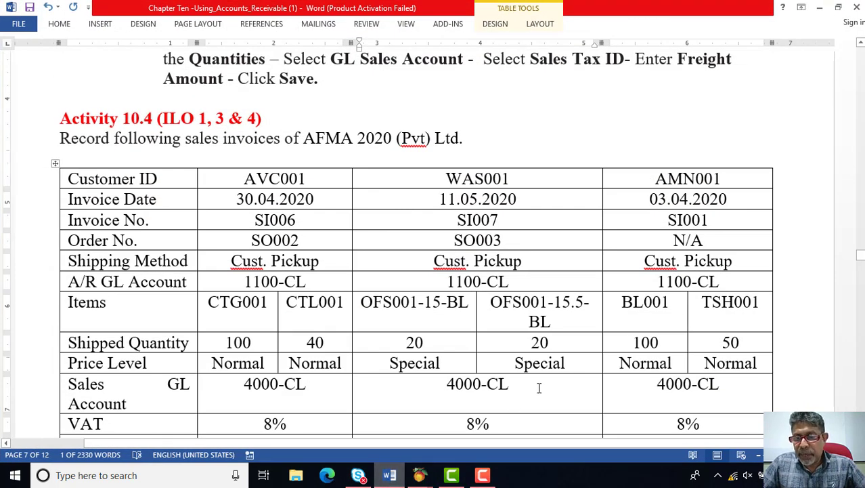
{"action": "scroll", "coordinate": [623, 284], "scroll_direction": "down", "scroll_amount": 1}
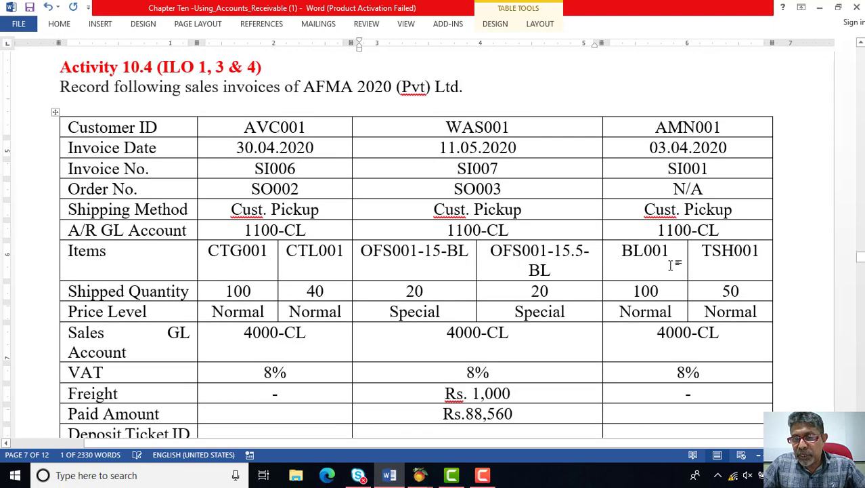
{"action": "left_click", "coordinate": [392, 476]}
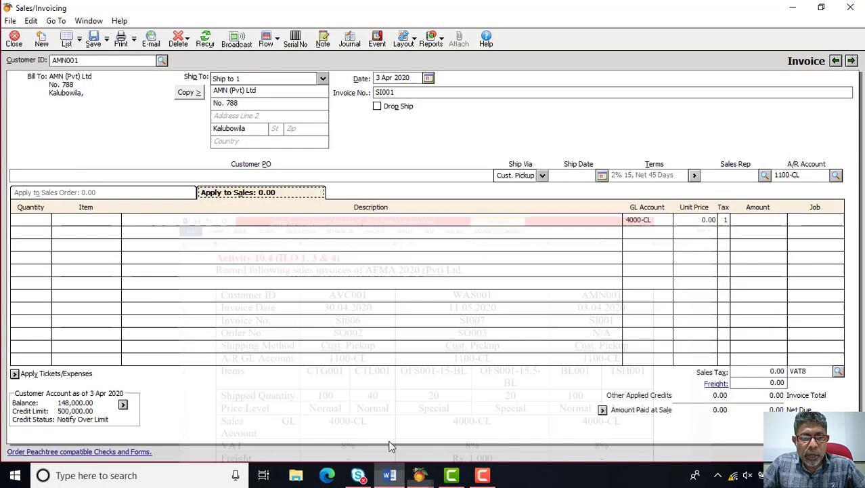
{"action": "left_click", "coordinate": [116, 218]}
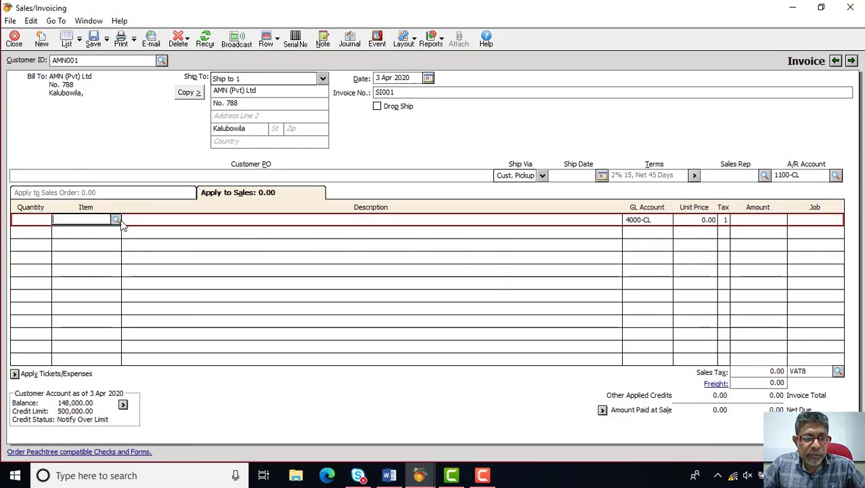
{"action": "left_click", "coordinate": [117, 219]}
{"action": "double_click", "coordinate": [83, 230]}
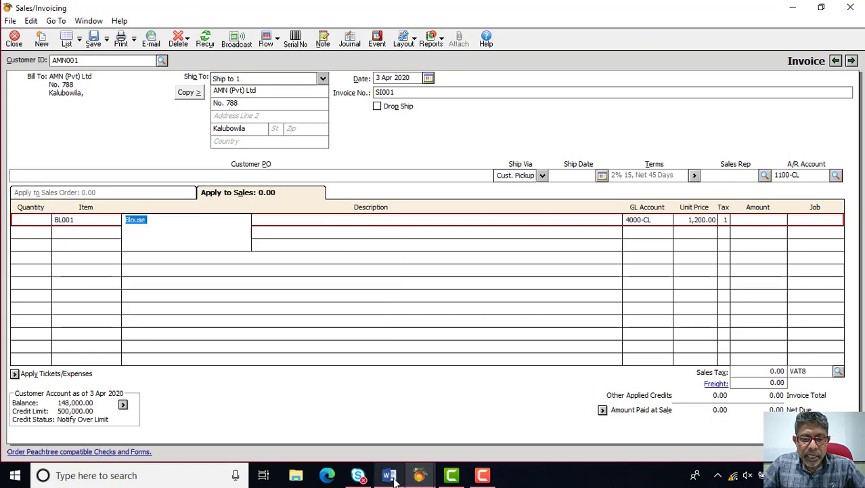
- Check the BL001 shipped quantity in the Word table and enter a quantity of 100 on its Peachtree invoice line
{"action": "left_click", "coordinate": [391, 476]}
{"action": "left_click", "coordinate": [393, 478]}
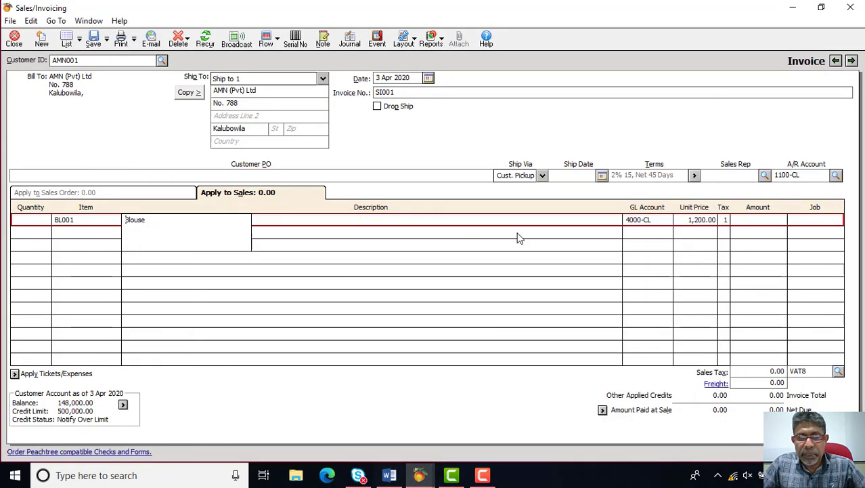
{"action": "left_click", "coordinate": [39, 222]}
{"action": "type", "text": "100"}
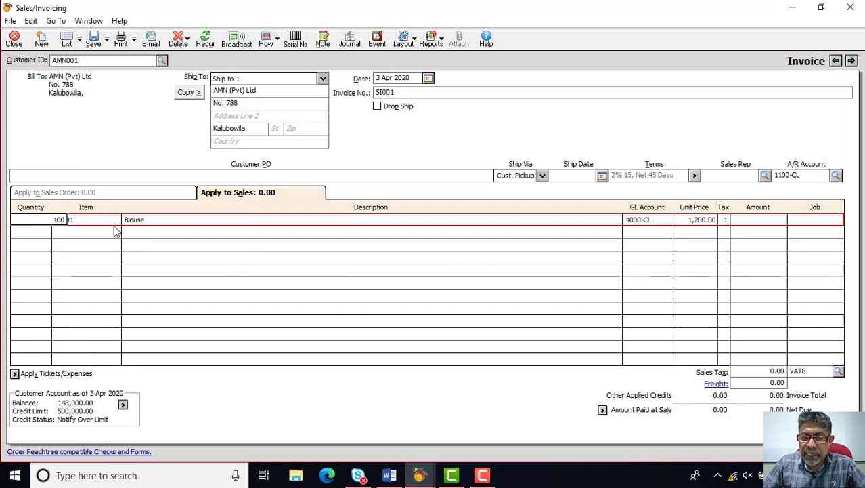
{"action": "key", "text": "Tab"}
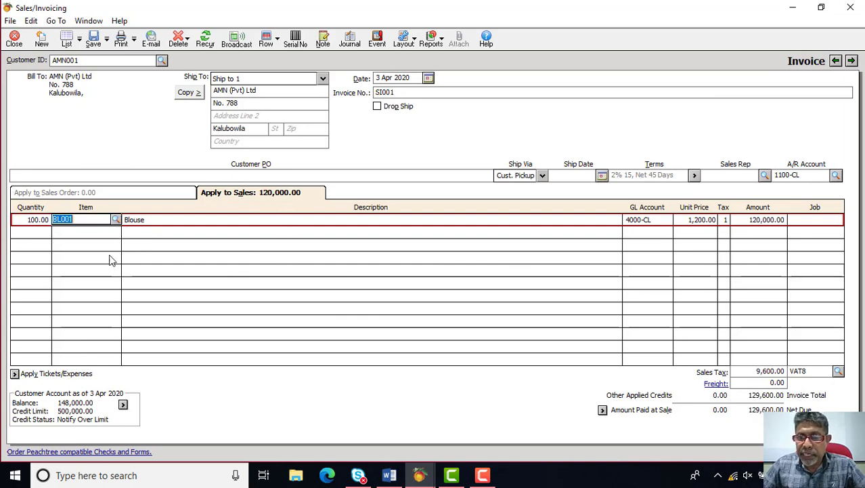
- Set the BL001 line's unit price to the Normal price level
{"action": "left_click", "coordinate": [690, 220]}
{"action": "left_click", "coordinate": [724, 219]}
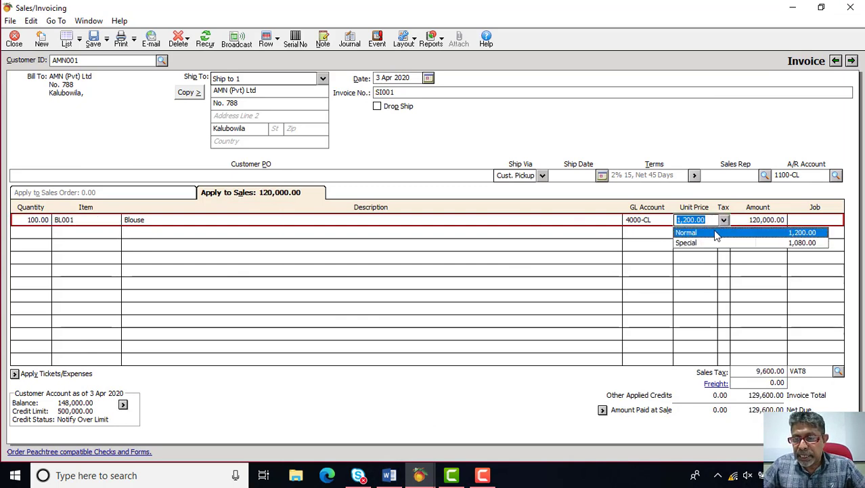
{"action": "left_click", "coordinate": [725, 233]}
- Check the second AMN item in the Word table and add item TSH001 to the Peachtree invoice's second line with quantity 50
{"action": "left_click", "coordinate": [390, 476]}
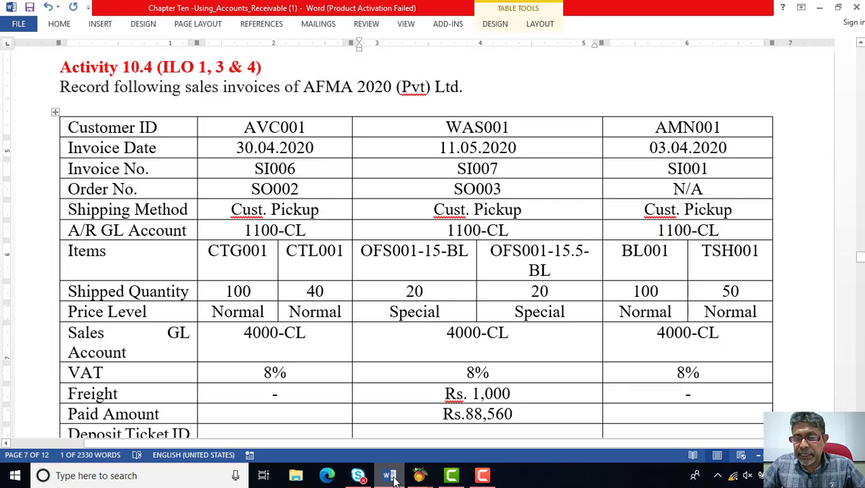
{"action": "left_click", "coordinate": [391, 476]}
{"action": "left_click", "coordinate": [93, 233]}
{"action": "left_click", "coordinate": [116, 232]}
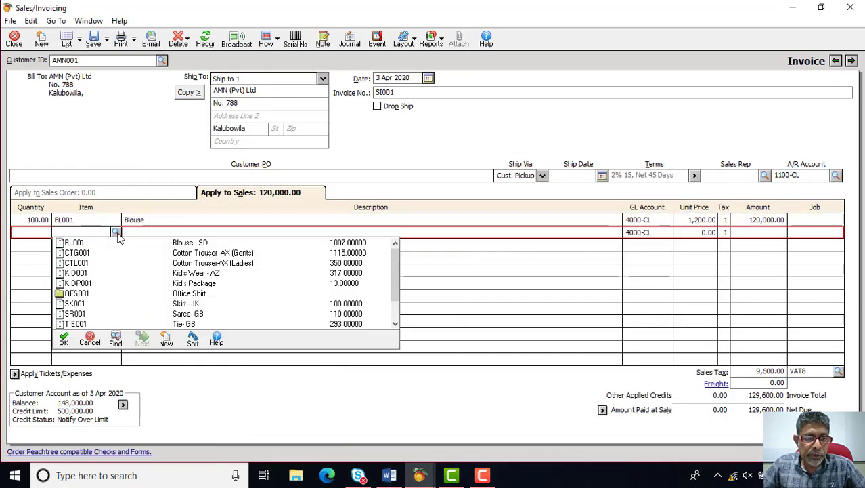
{"action": "scroll", "coordinate": [93, 313], "scroll_direction": "down", "scroll_amount": 1}
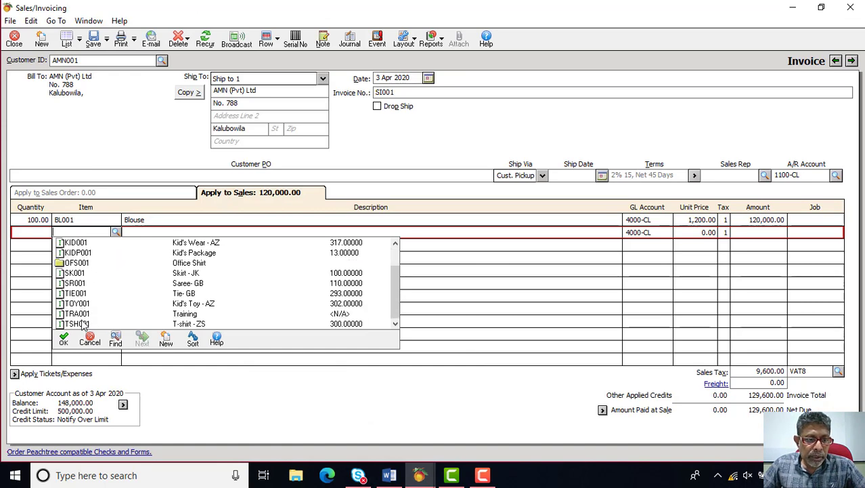
{"action": "double_click", "coordinate": [82, 321]}
{"action": "left_click", "coordinate": [42, 232]}
{"action": "type", "text": "50"}
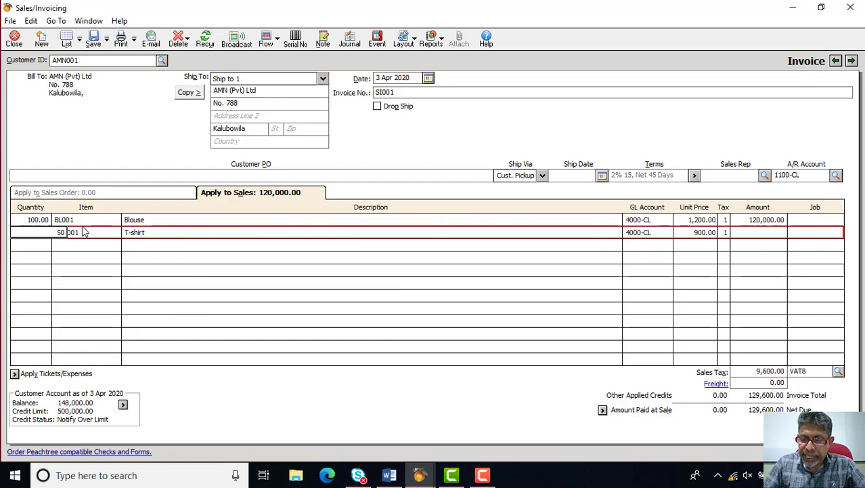
{"action": "key", "text": "Tab"}
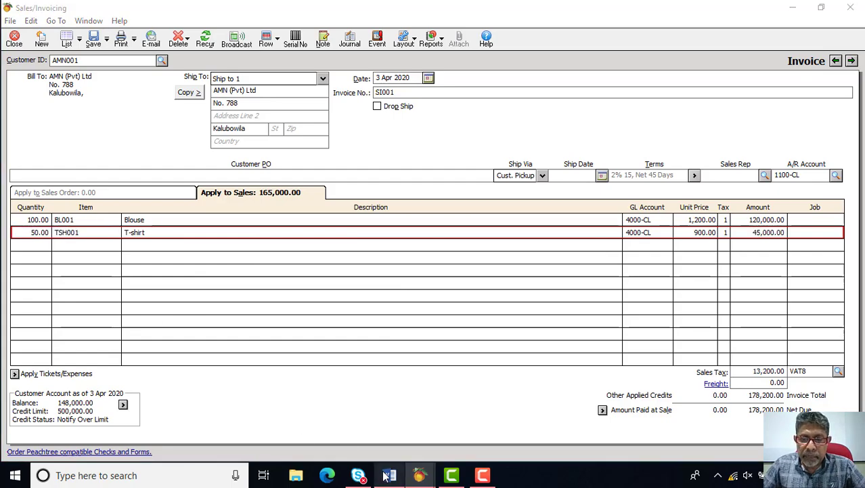
- Check the TSH001 price level in the Word table against the unit price options on its Peachtree invoice line
{"action": "left_click", "coordinate": [390, 474]}
{"action": "left_click", "coordinate": [389, 474]}
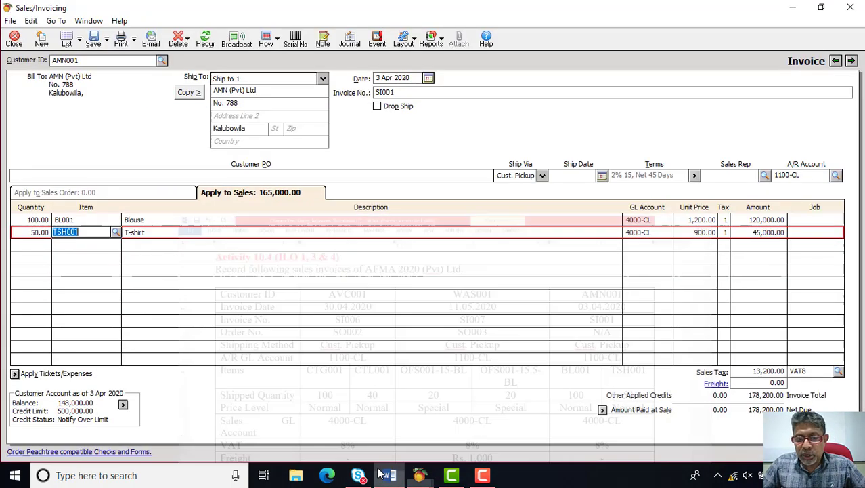
{"action": "left_click", "coordinate": [690, 234]}
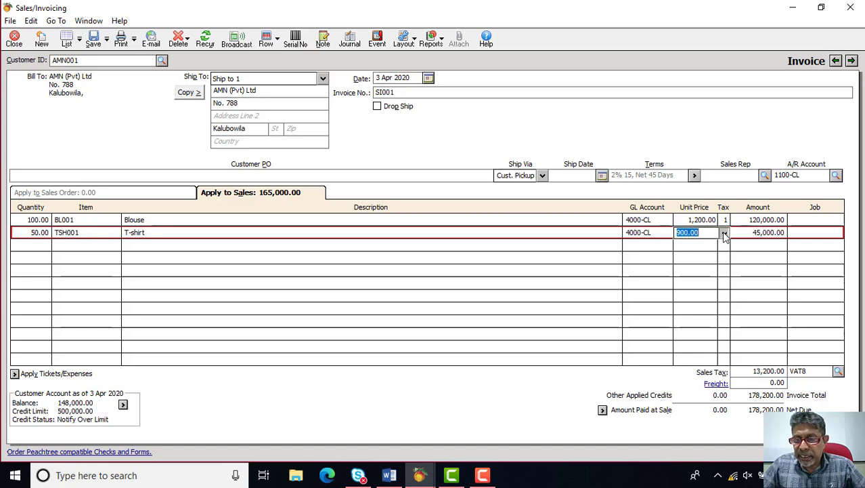
{"action": "left_click", "coordinate": [724, 232]}
{"action": "left_click", "coordinate": [724, 232]}
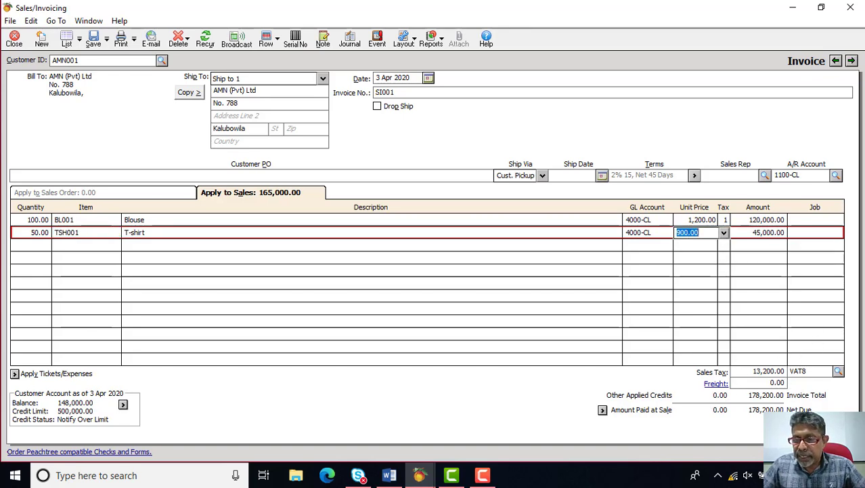
- Check the remaining AMN rows in the Word table, including VAT, freight and paid amount, and save invoice SI001 in Peachtree
{"action": "left_click", "coordinate": [389, 475]}
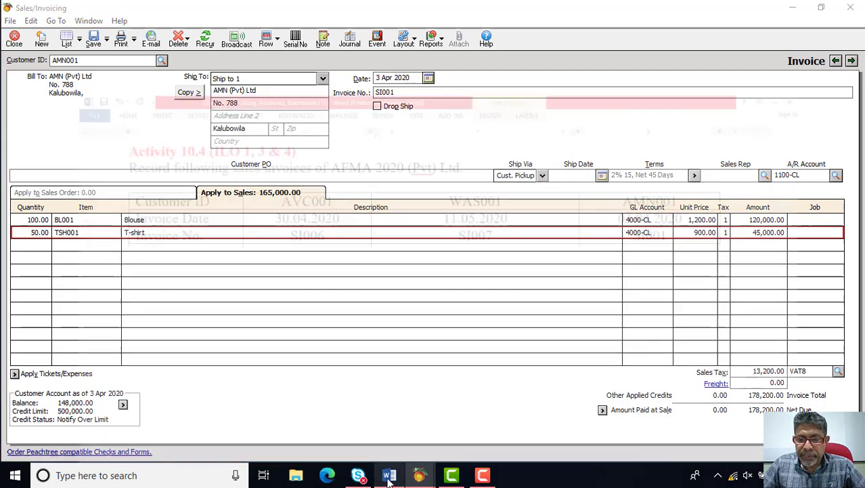
{"action": "scroll", "coordinate": [606, 380], "scroll_direction": "down", "scroll_amount": 3}
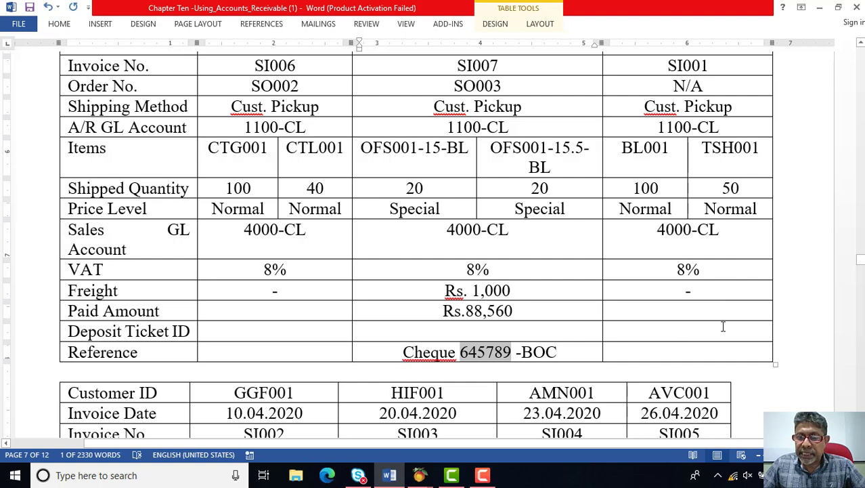
{"action": "left_click", "coordinate": [390, 475]}
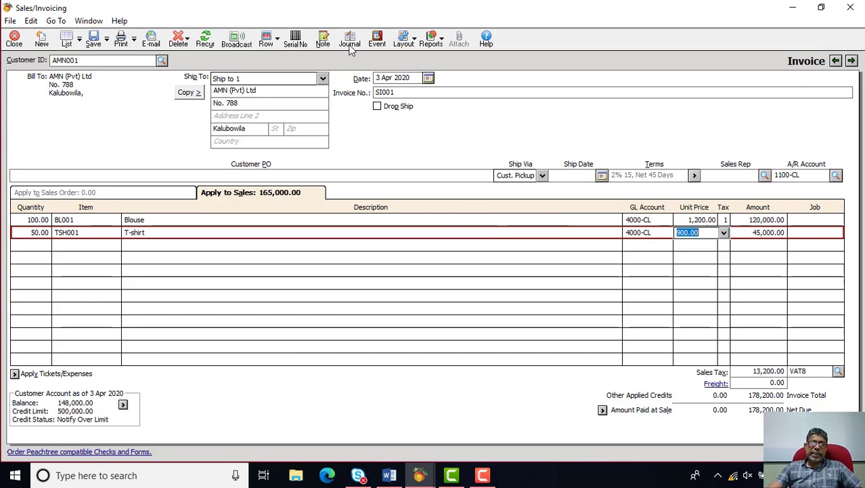
{"action": "left_click", "coordinate": [93, 40]}
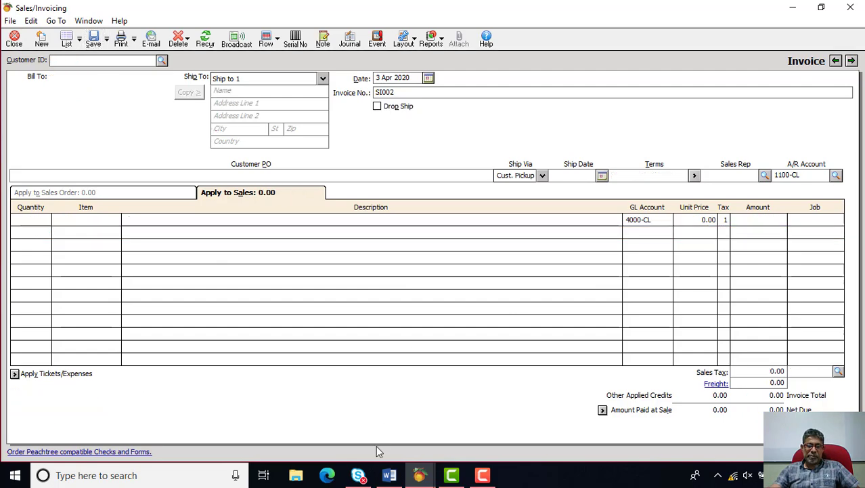
- In the Word document, insert three blank lines between the two invoice tables and bring the GGF001 invoice table into view
{"action": "left_click", "coordinate": [389, 474]}
{"action": "scroll", "coordinate": [458, 365], "scroll_direction": "down", "scroll_amount": 4}
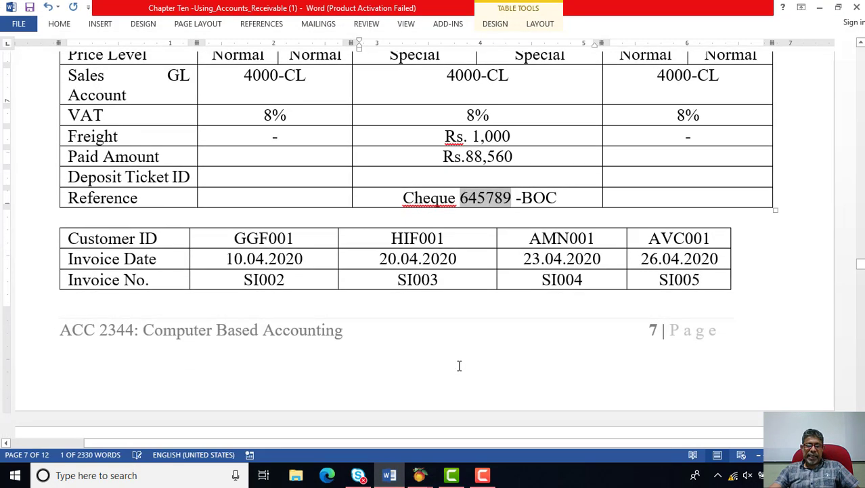
{"action": "left_click", "coordinate": [181, 215]}
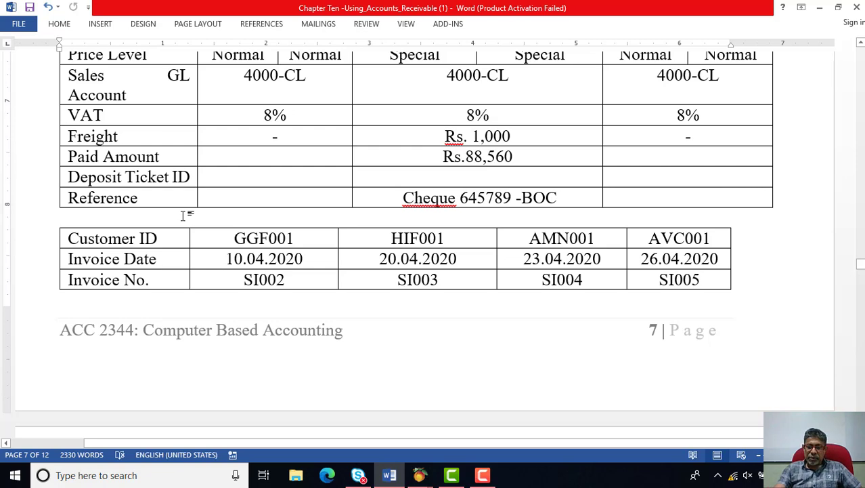
{"action": "key", "text": "Return"}
{"action": "key", "text": "Return"}
{"action": "key", "text": "Return"}
{"action": "scroll", "coordinate": [318, 219], "scroll_direction": "down", "scroll_amount": 8}
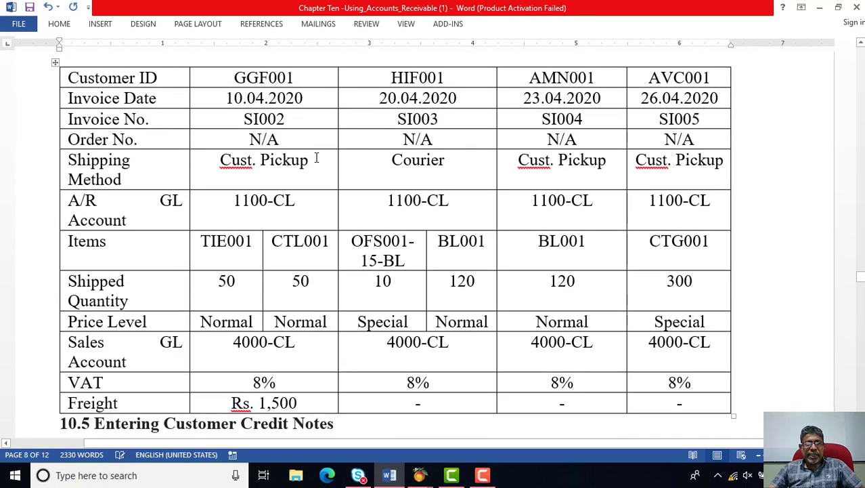
- Switch to Peachtree and select customer GGF001 for the new invoice
{"action": "left_click", "coordinate": [420, 475]}
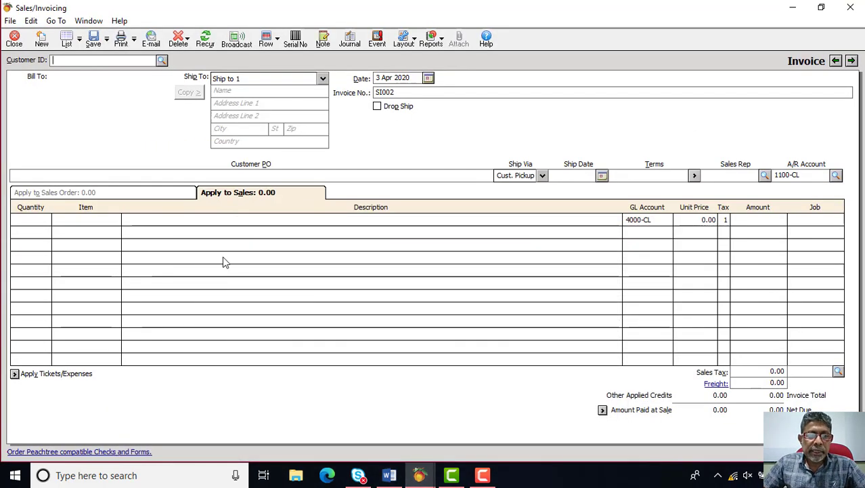
{"action": "left_click", "coordinate": [162, 60]}
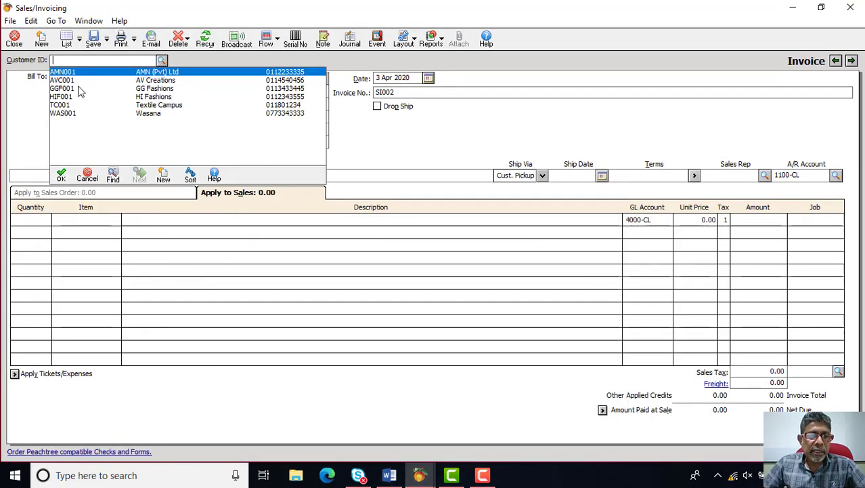
{"action": "double_click", "coordinate": [79, 89]}
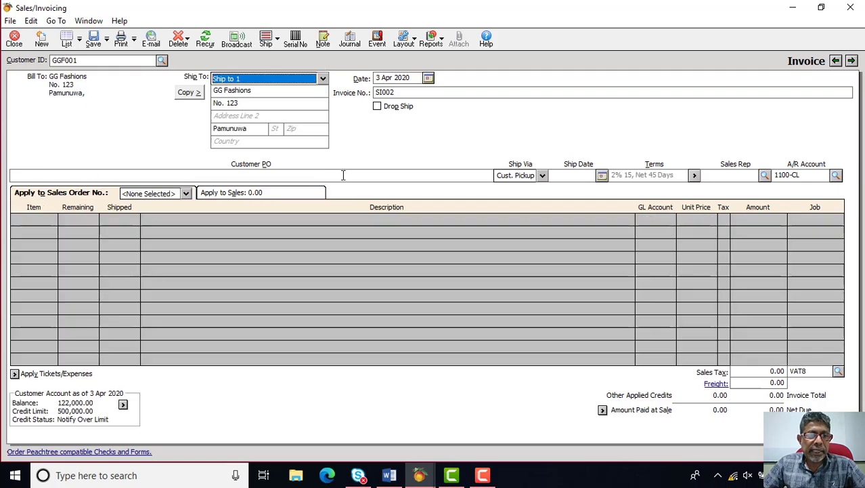
- Check the GGF001 invoice date in the Word table and set the Peachtree invoice date to 10 Apr 2020
{"action": "left_click", "coordinate": [390, 475]}
{"action": "left_click", "coordinate": [419, 475]}
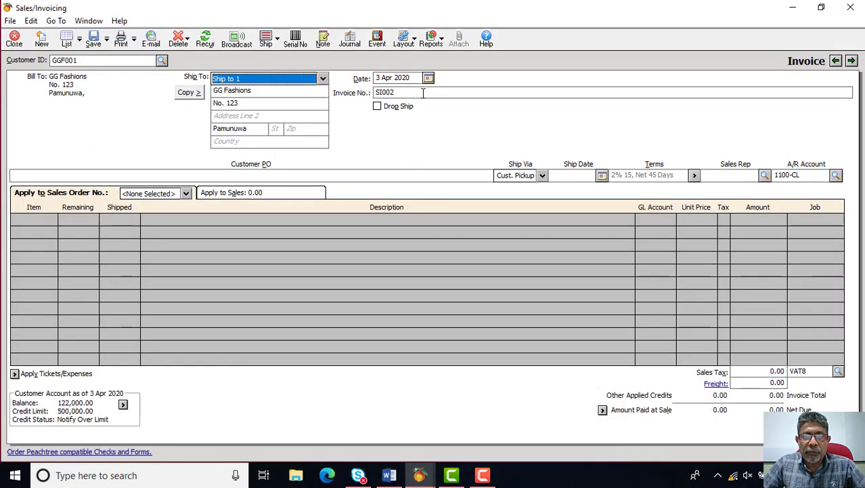
{"action": "left_click", "coordinate": [428, 79]}
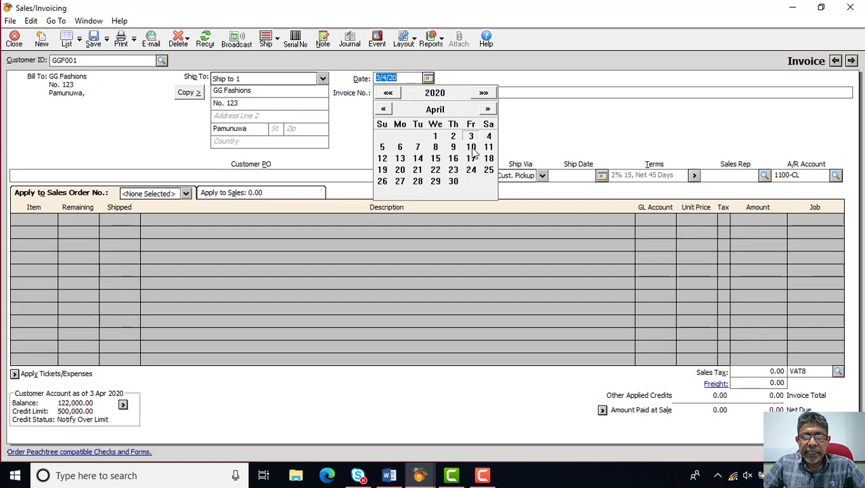
{"action": "left_click", "coordinate": [472, 149]}
- Verify invoice number SI002 and shipping method Cust. Pickup on the Peachtree invoice against the GGF001 column of the Word table
{"action": "left_click", "coordinate": [387, 476]}
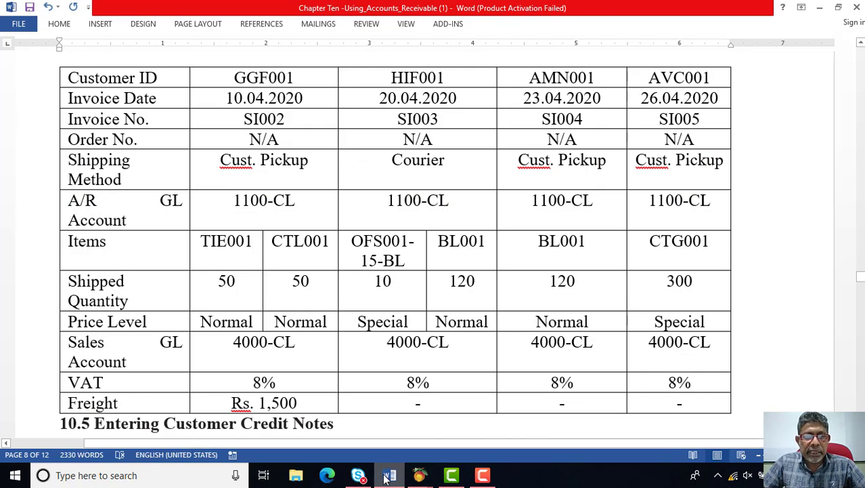
{"action": "left_click", "coordinate": [389, 475]}
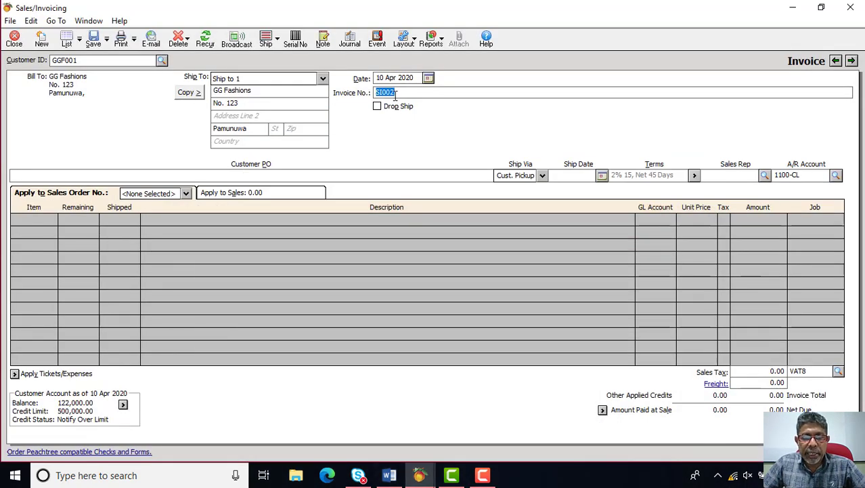
{"action": "left_click", "coordinate": [388, 475]}
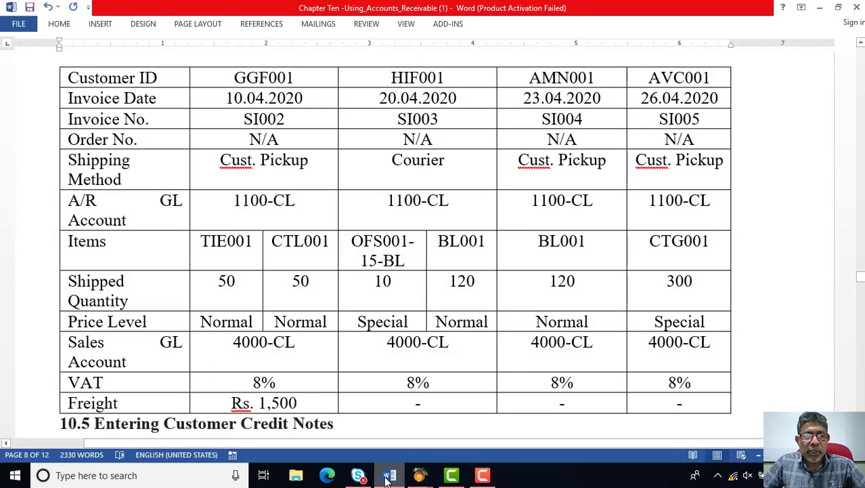
{"action": "left_click", "coordinate": [388, 476]}
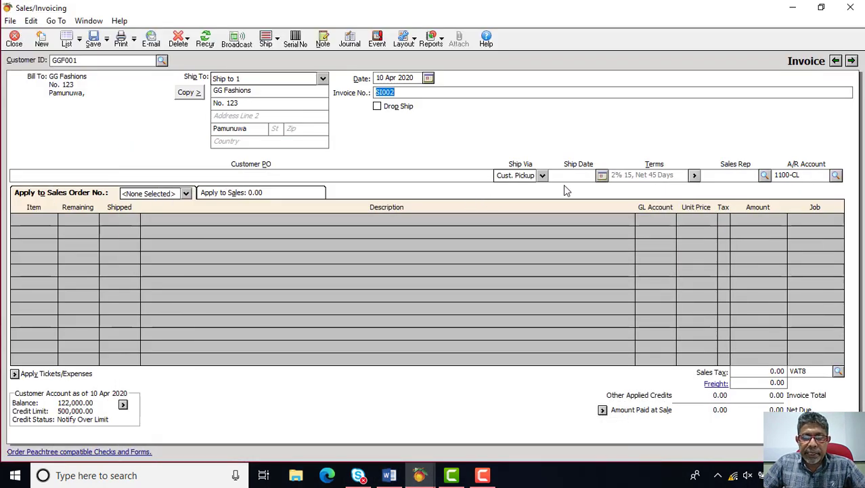
{"action": "left_click", "coordinate": [542, 175]}
{"action": "left_click", "coordinate": [543, 176]}
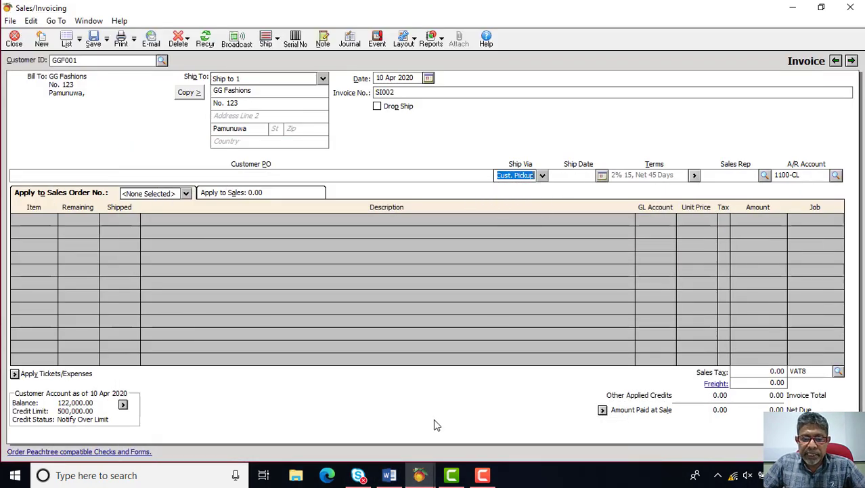
- Check the GGF001 order number in the Word table and have the Peachtree invoice apply directly to sales
{"action": "left_click", "coordinate": [396, 475]}
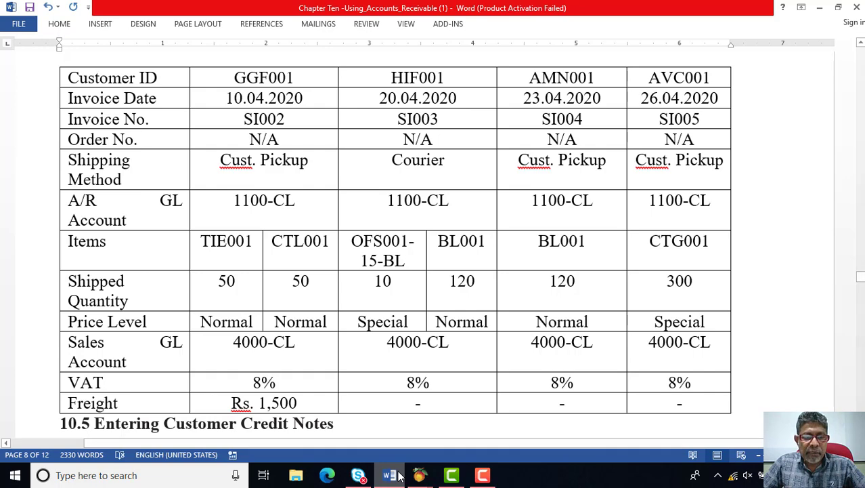
{"action": "left_click", "coordinate": [396, 475]}
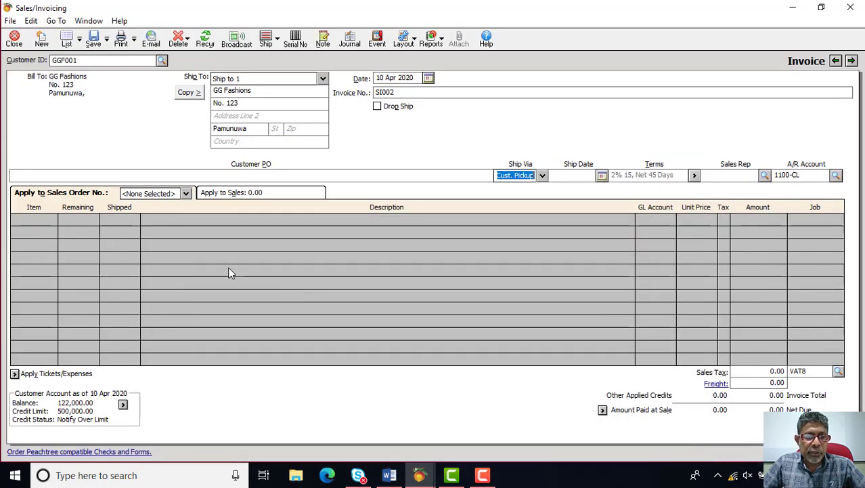
{"action": "left_click", "coordinate": [237, 195]}
- Try applying the GGF001 invoice to sales order SO001, clear that order selection and return to direct sales
{"action": "left_click", "coordinate": [114, 195]}
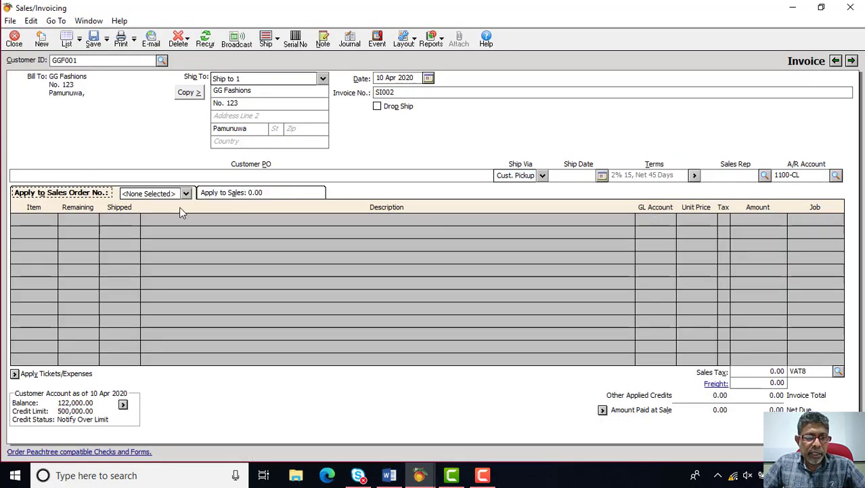
{"action": "left_click", "coordinate": [185, 193]}
{"action": "left_click", "coordinate": [174, 211]}
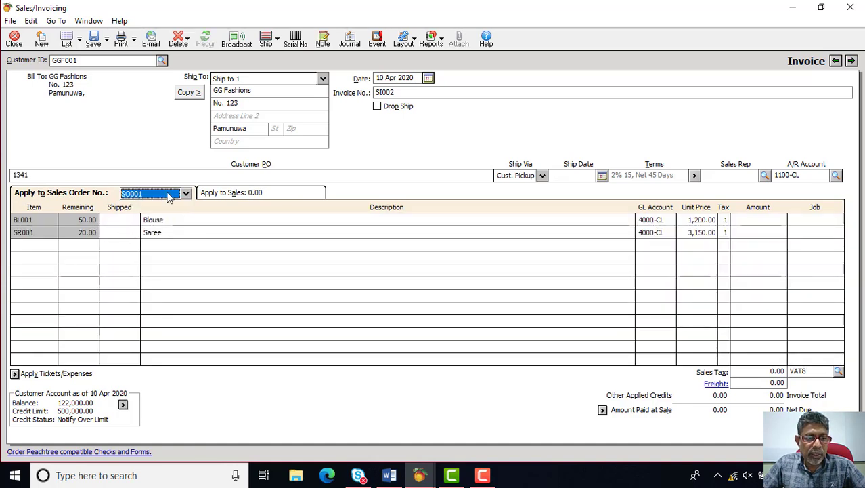
{"action": "left_click", "coordinate": [185, 193]}
{"action": "left_click", "coordinate": [151, 201]}
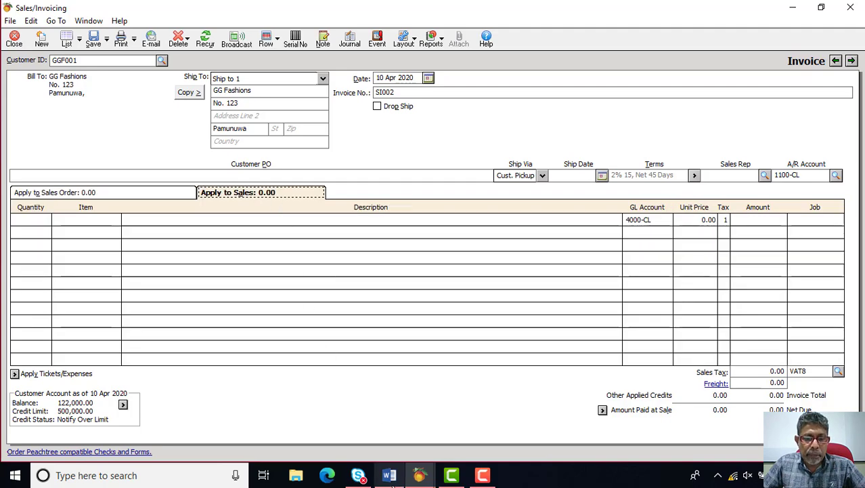
- Check the GGF001 items in the Word table and enter 50 units of TIE001 on the Peachtree invoice's first line
{"action": "left_click", "coordinate": [390, 476]}
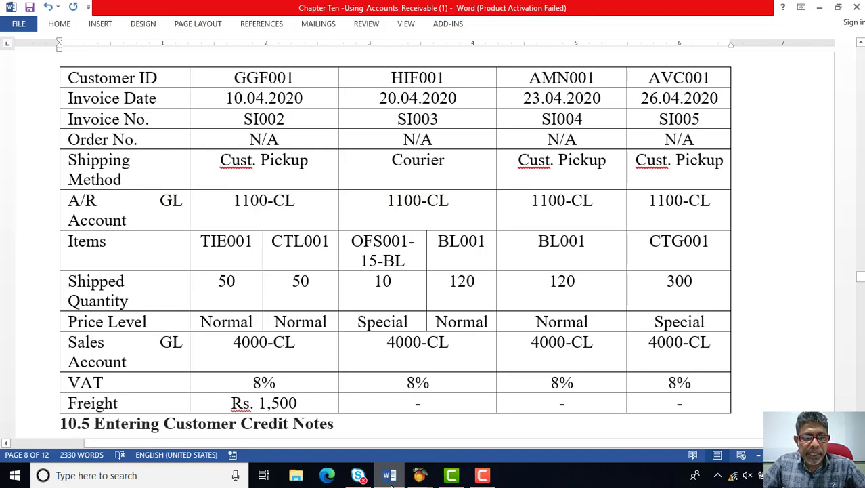
{"action": "left_click", "coordinate": [390, 478]}
{"action": "left_click", "coordinate": [115, 224]}
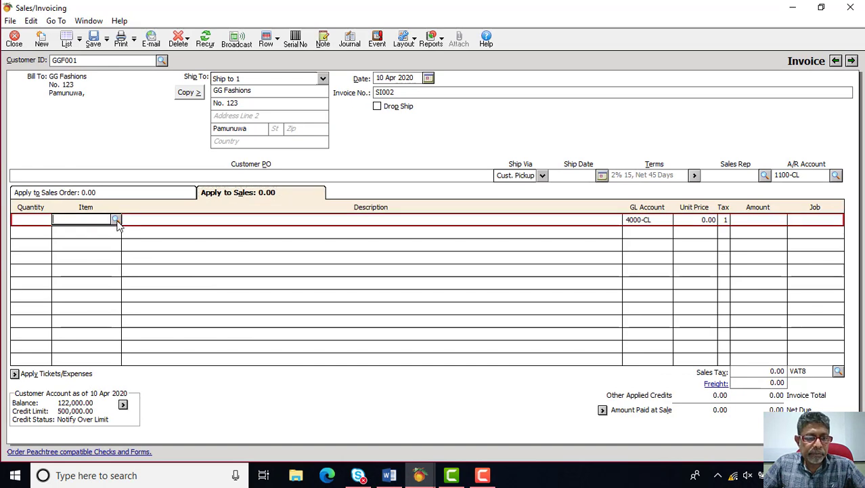
{"action": "left_click", "coordinate": [117, 221]}
{"action": "scroll", "coordinate": [95, 298], "scroll_direction": "down", "scroll_amount": 1}
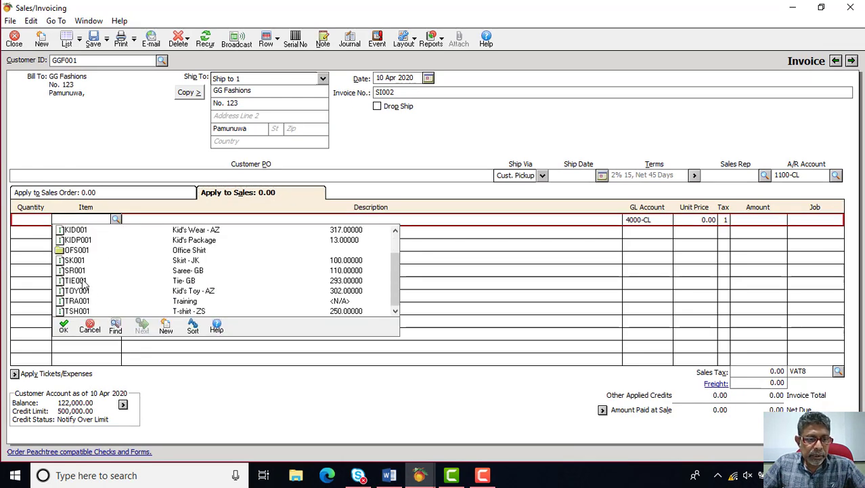
{"action": "double_click", "coordinate": [75, 280]}
{"action": "left_click", "coordinate": [40, 221]}
{"action": "type", "text": "5"}
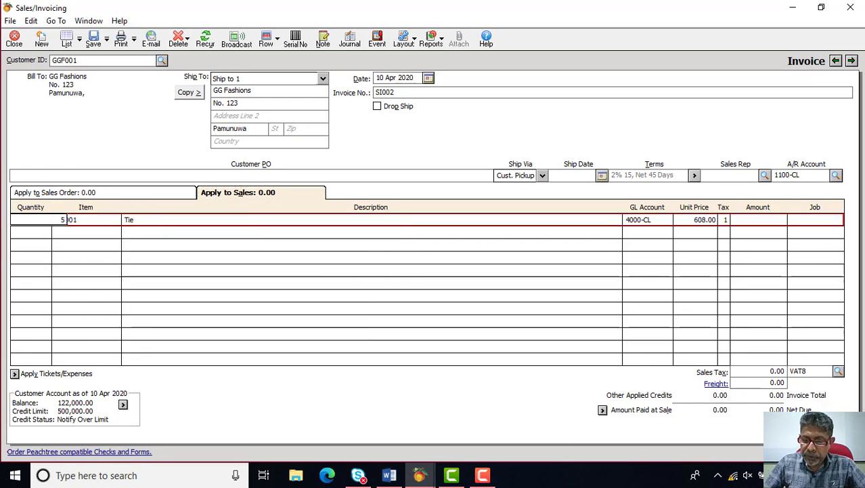
{"action": "type", "text": "0"}
{"action": "key", "text": "Tab"}
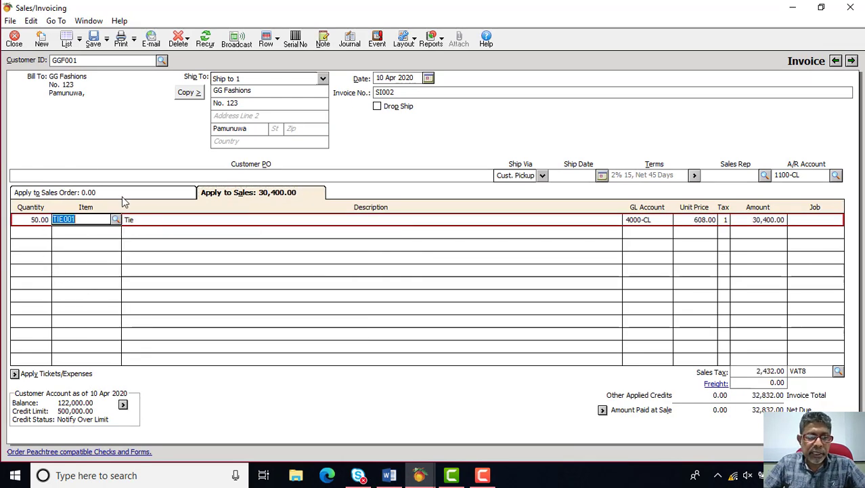
- Check TIE001's price level in the Word table and set its Peachtree unit price to Normal, 675.00
{"action": "left_click", "coordinate": [393, 475]}
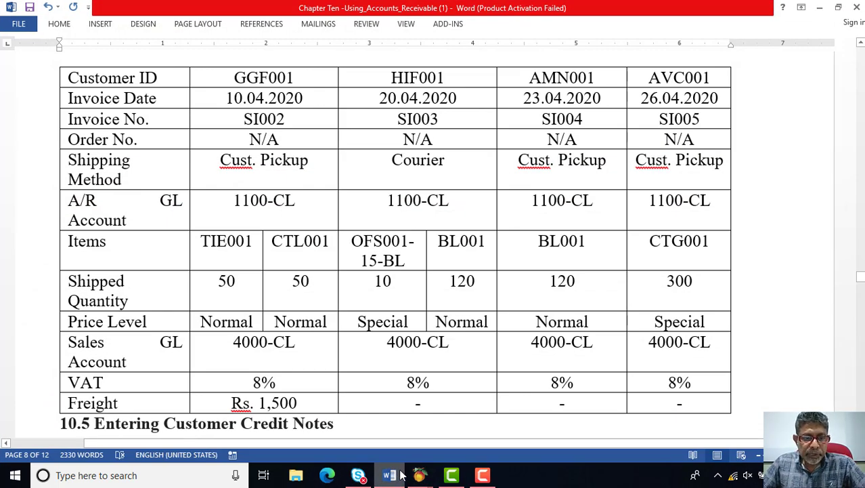
{"action": "left_click", "coordinate": [420, 475]}
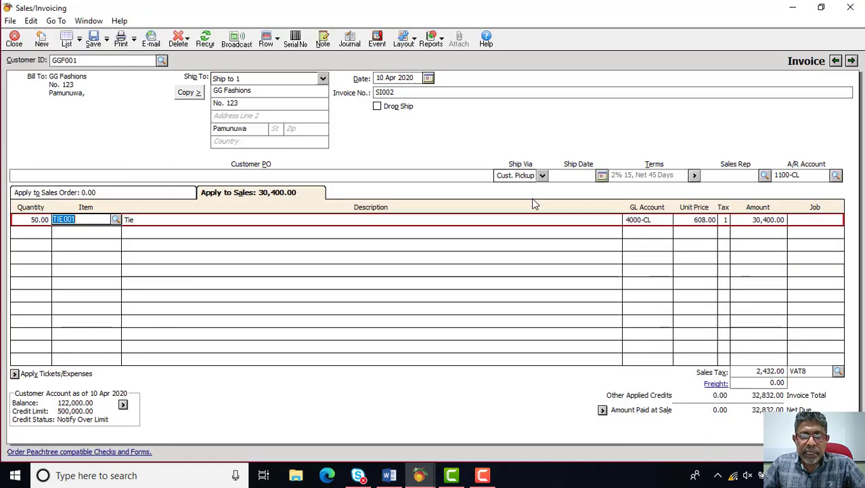
{"action": "left_click", "coordinate": [698, 220]}
{"action": "left_click", "coordinate": [724, 221]}
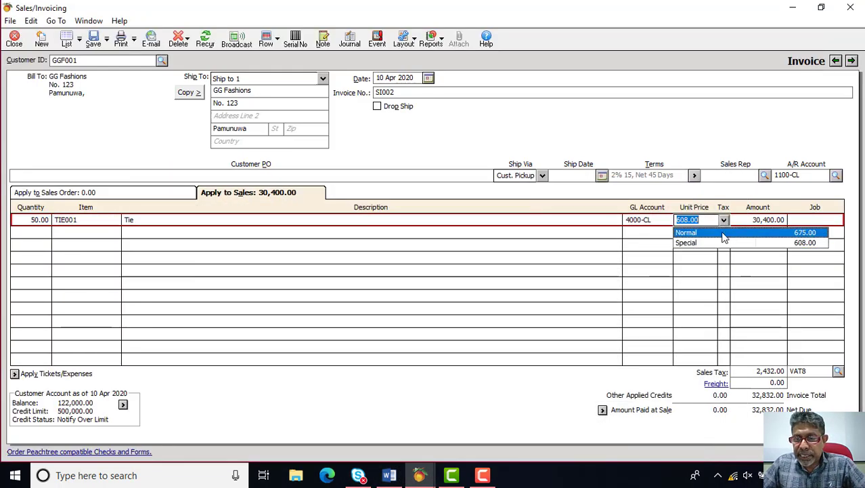
{"action": "left_click", "coordinate": [727, 232]}
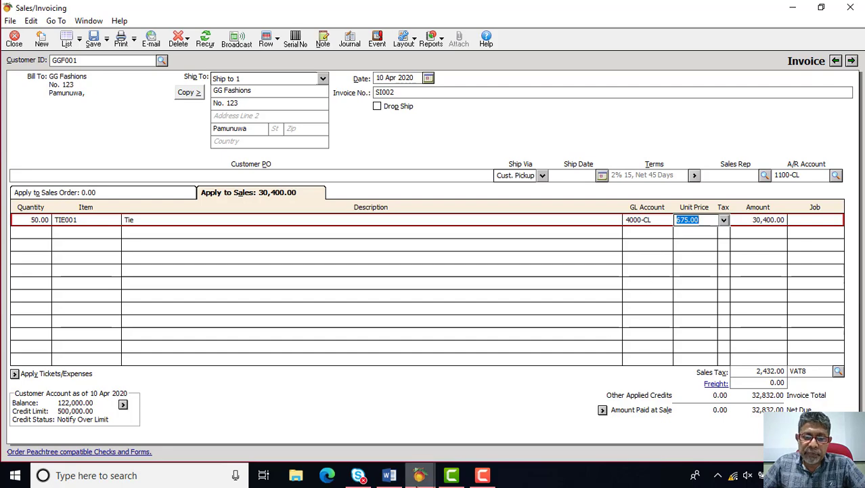
- Check the second GGF001 item in the Word table and enter 50 units of CTL001 on the invoice's second line
{"action": "left_click", "coordinate": [390, 476]}
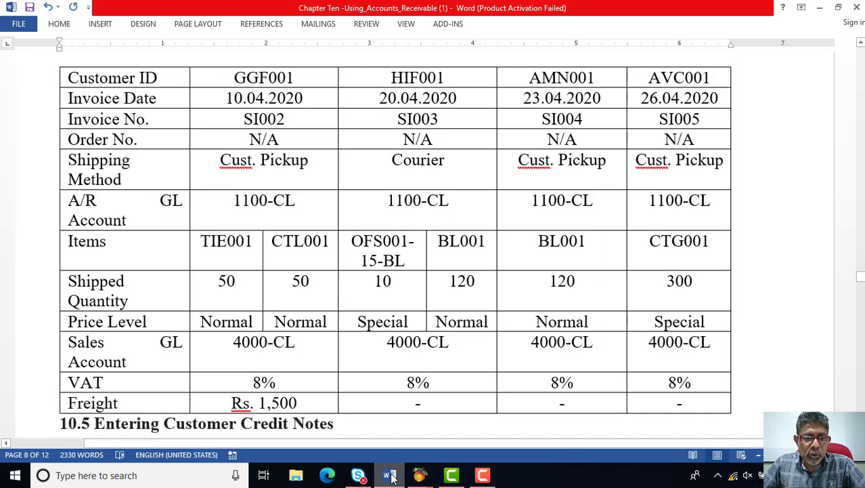
{"action": "left_click", "coordinate": [390, 476]}
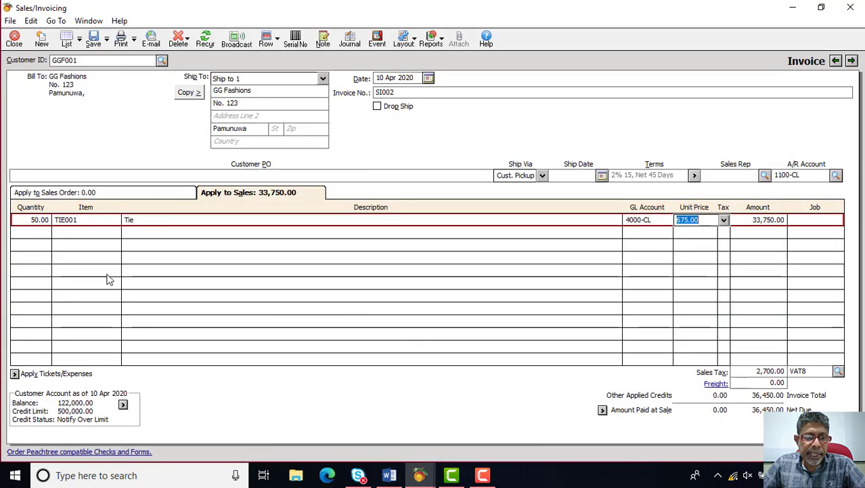
{"action": "left_click", "coordinate": [93, 233]}
{"action": "left_click", "coordinate": [116, 233]}
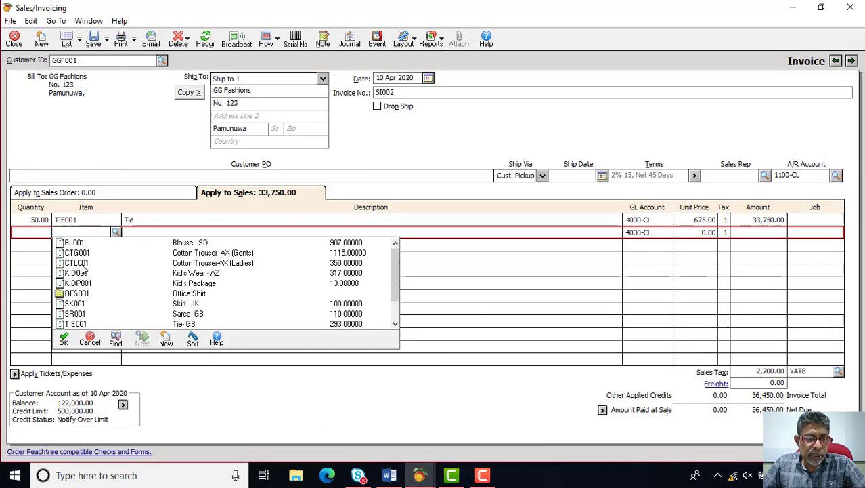
{"action": "double_click", "coordinate": [82, 256]}
{"action": "left_click", "coordinate": [42, 233]}
{"action": "type", "text": "50"}
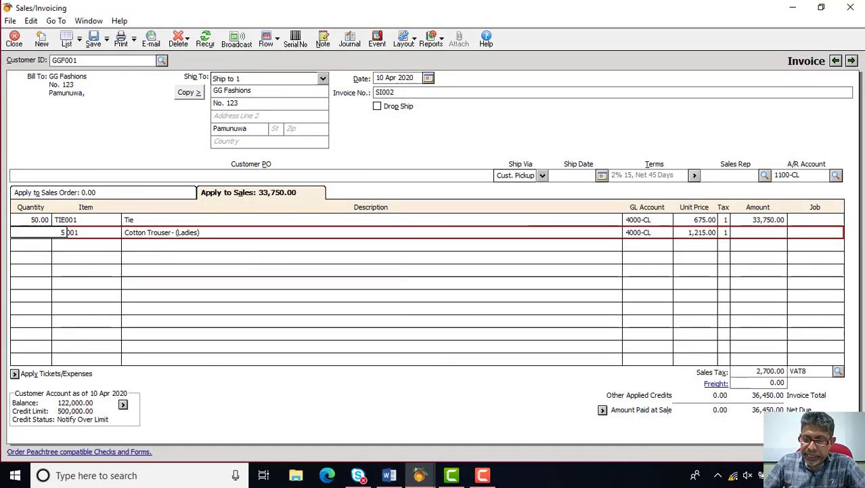
{"action": "key", "text": "Tab"}
- Set the CTL001 line's unit price to the Normal level, 1,350.00
{"action": "left_click", "coordinate": [712, 232]}
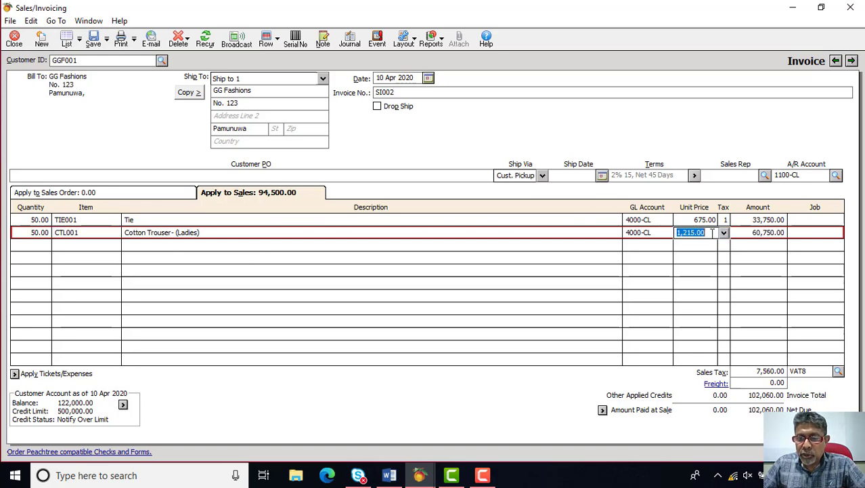
{"action": "left_click", "coordinate": [723, 234]}
{"action": "left_click", "coordinate": [686, 258]}
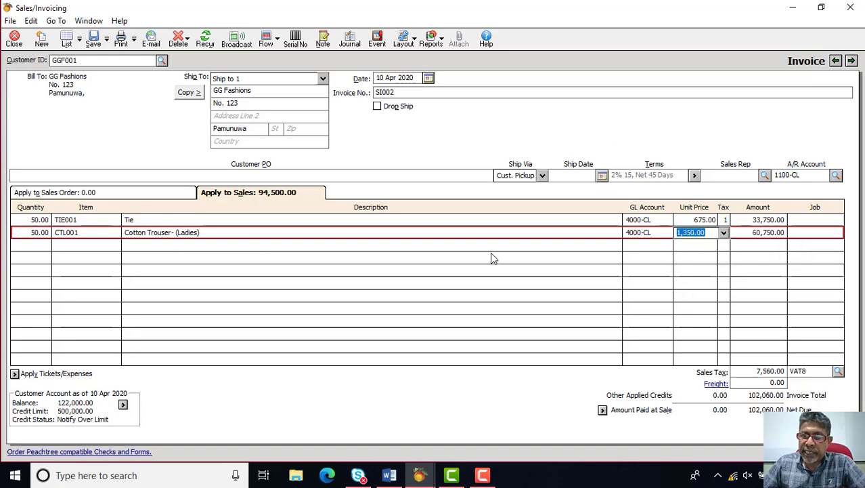
{"action": "left_click", "coordinate": [782, 251]}
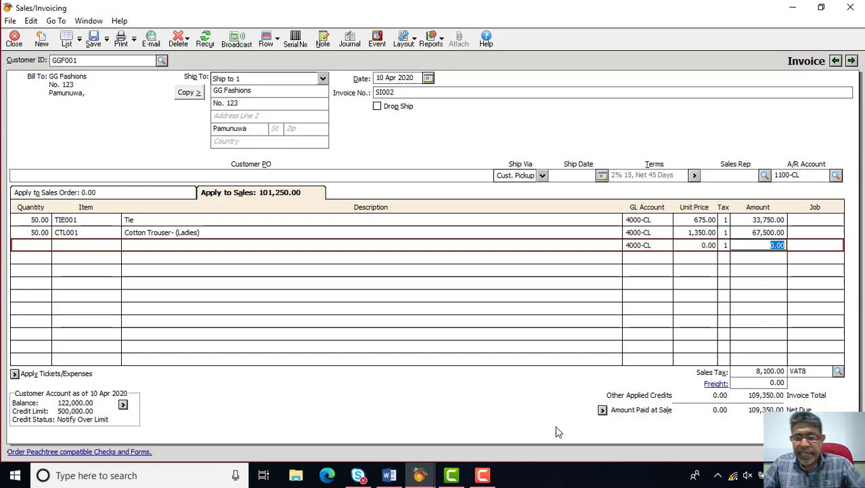
- Check the GGF001 freight in the Word table, enter 1,500 freight on invoice SI002 and save it
{"action": "left_click", "coordinate": [387, 476]}
{"action": "scroll", "coordinate": [342, 349], "scroll_direction": "down", "scroll_amount": 1}
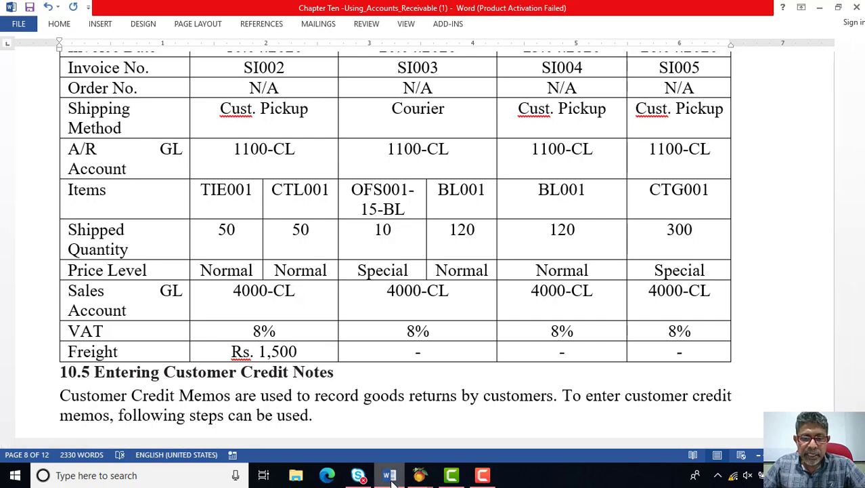
{"action": "left_click", "coordinate": [419, 475]}
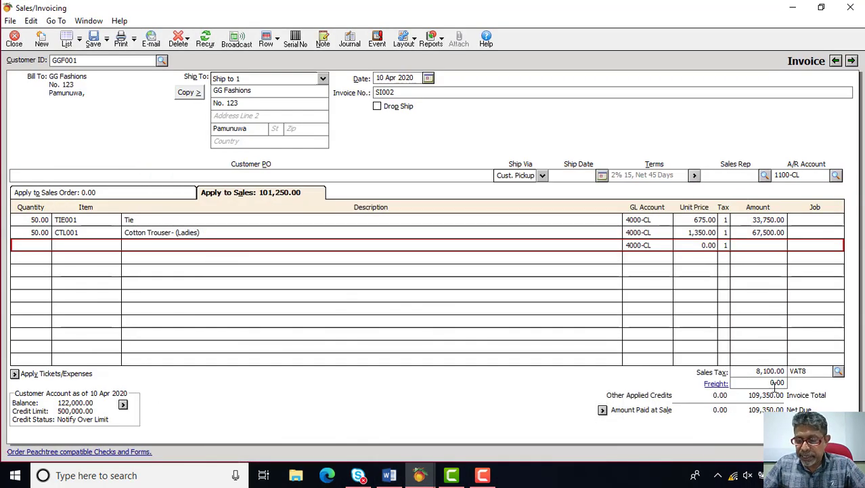
{"action": "key", "text": "Tab"}
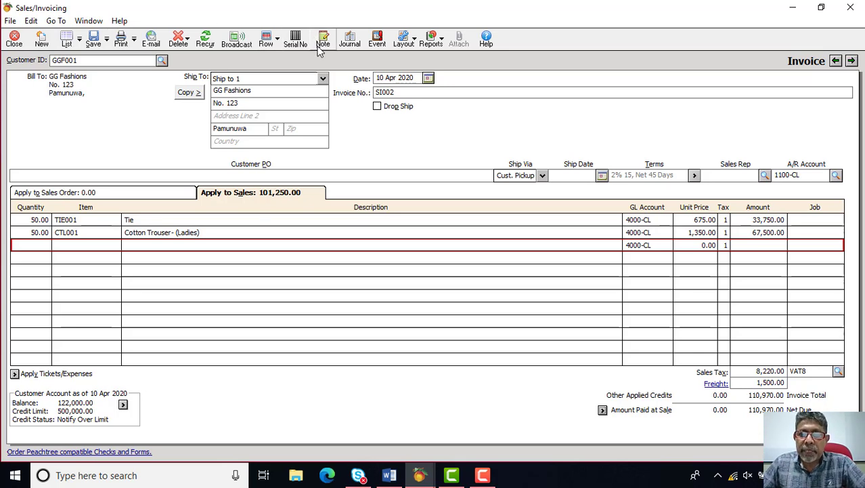
{"action": "left_click", "coordinate": [93, 41]}
- Look up the next customer in the Word table and select HIF001 as the customer of the new Peachtree invoice
{"action": "left_click", "coordinate": [389, 474]}
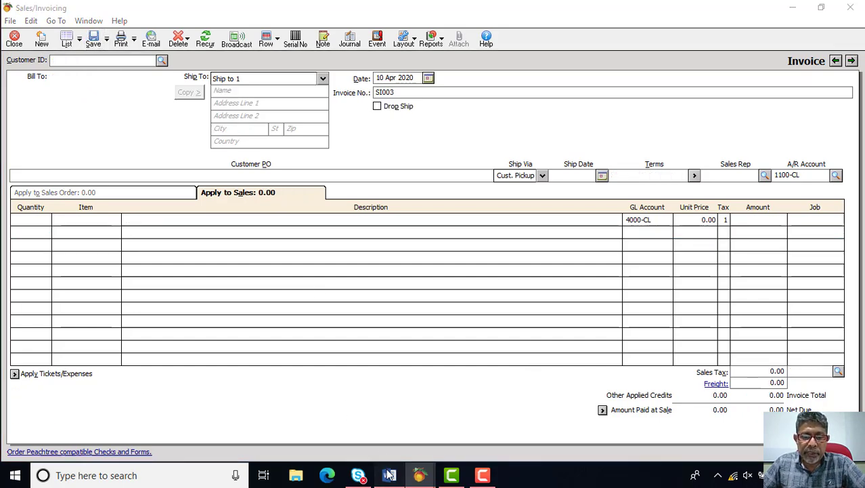
{"action": "scroll", "coordinate": [406, 357], "scroll_direction": "up", "scroll_amount": 3}
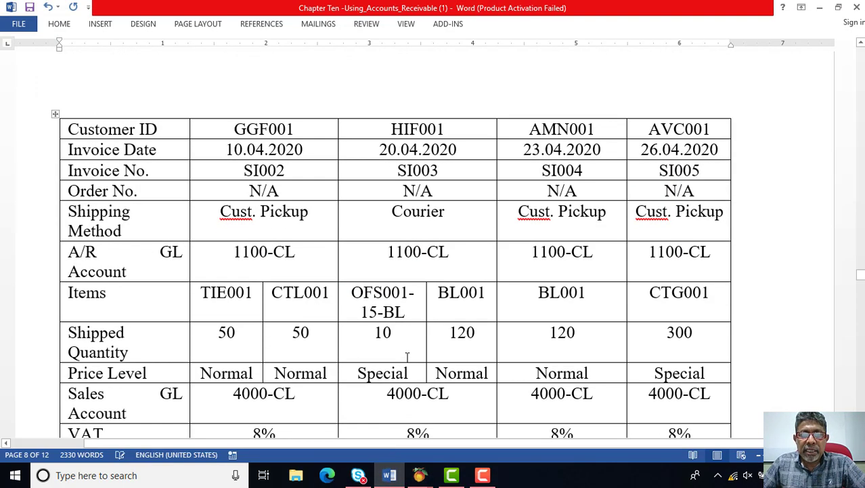
{"action": "left_click", "coordinate": [420, 474]}
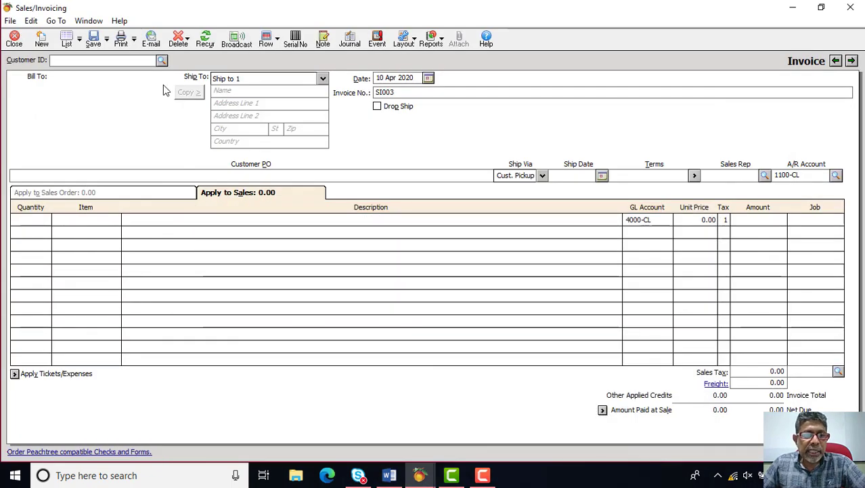
{"action": "left_click", "coordinate": [161, 60]}
{"action": "double_click", "coordinate": [76, 97]}
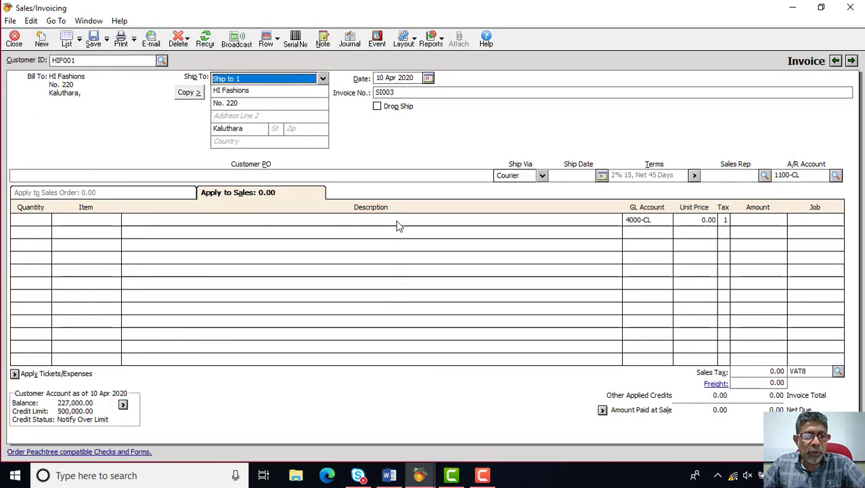
- Check the HIF001 invoice date in the Word table and set the Peachtree invoice date to 20 Apr 2020
{"action": "left_click", "coordinate": [390, 475]}
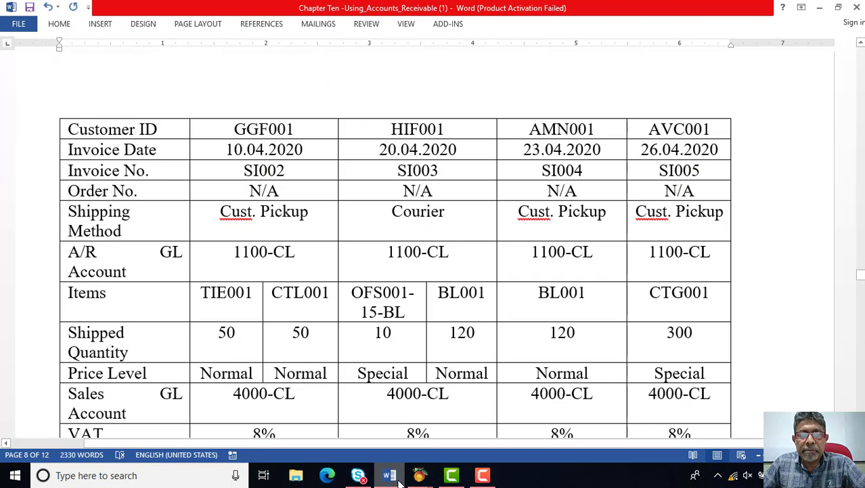
{"action": "left_click", "coordinate": [420, 474]}
{"action": "left_click", "coordinate": [428, 78]}
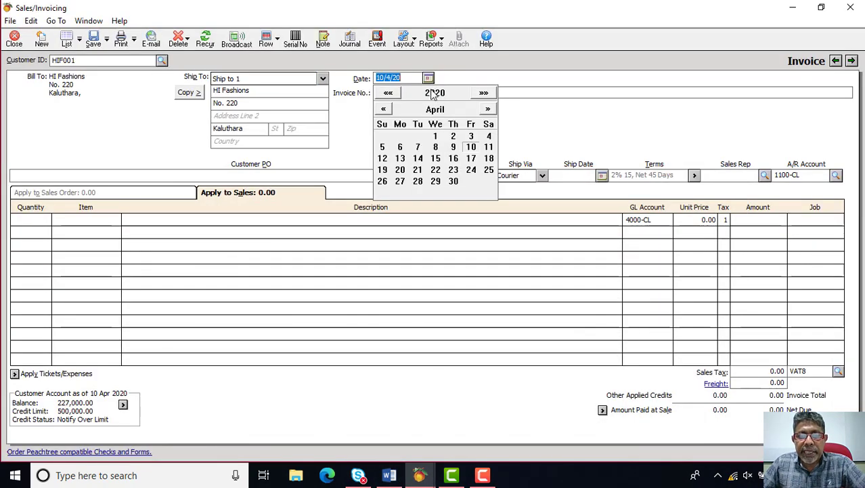
{"action": "left_click", "coordinate": [400, 170]}
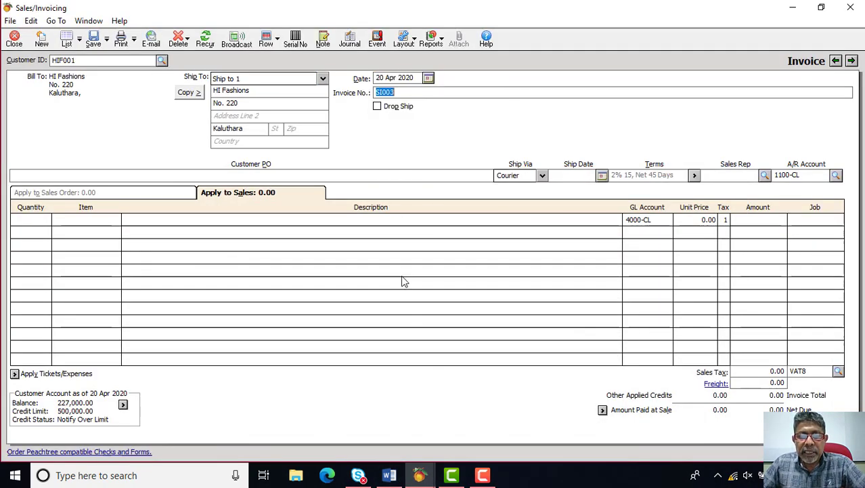
- Verify the HIF001 invoice number and shipping method against the Word table and read its items, quantities and price levels
{"action": "left_click", "coordinate": [393, 474]}
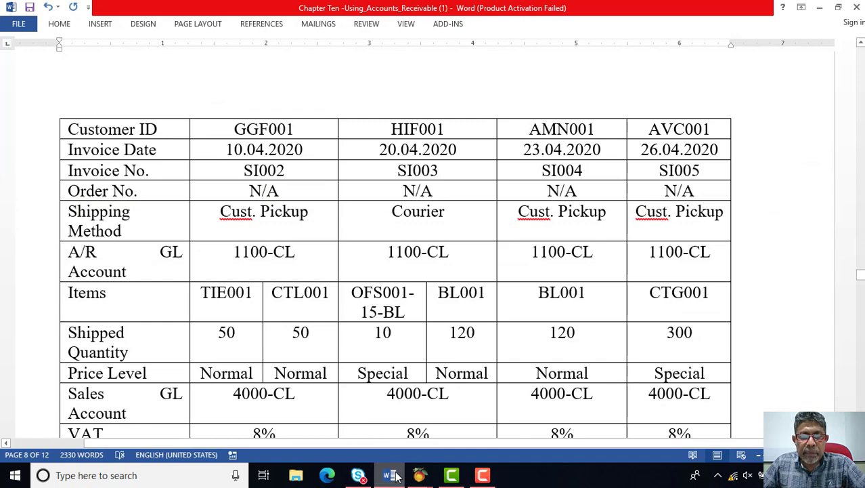
{"action": "left_click", "coordinate": [396, 476]}
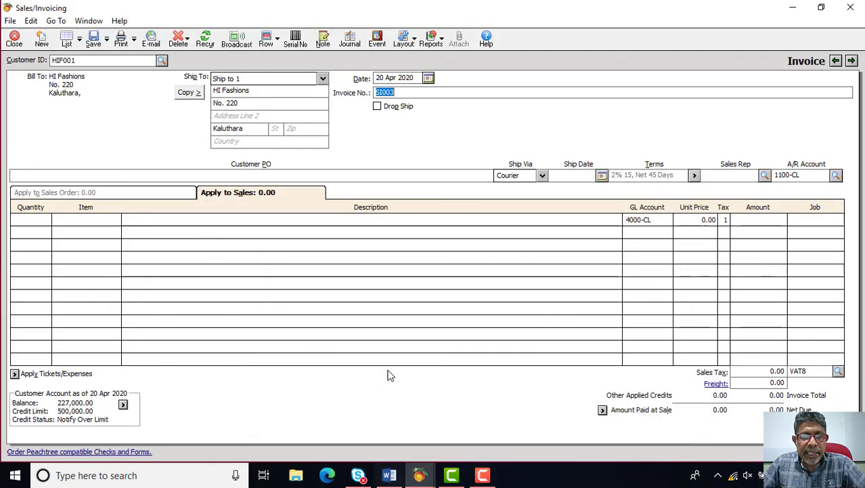
{"action": "left_click", "coordinate": [390, 476]}
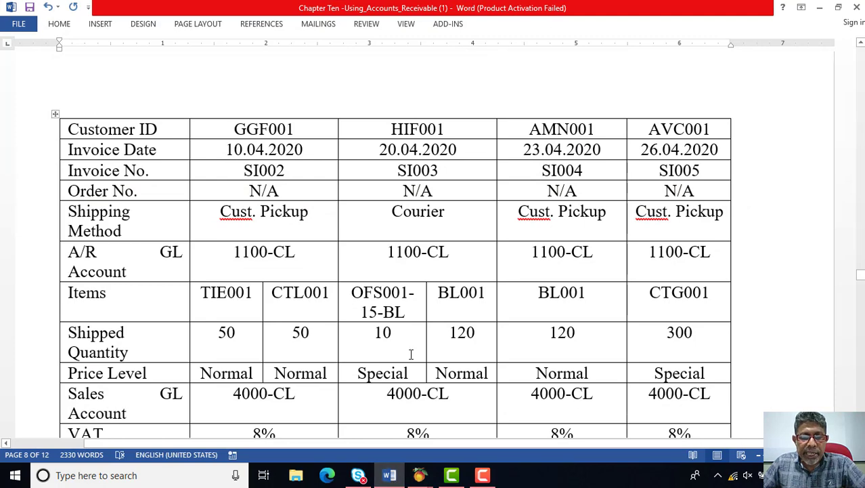
{"action": "scroll", "coordinate": [410, 354], "scroll_direction": "down", "scroll_amount": 2}
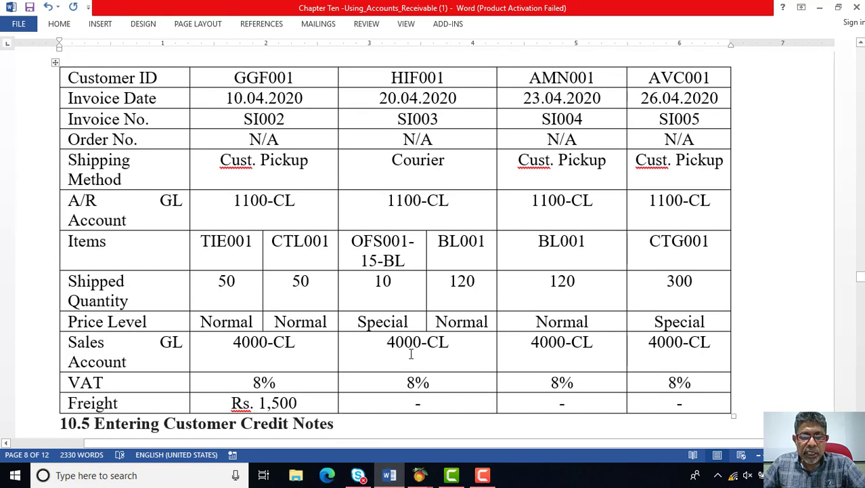
{"action": "left_click", "coordinate": [390, 475]}
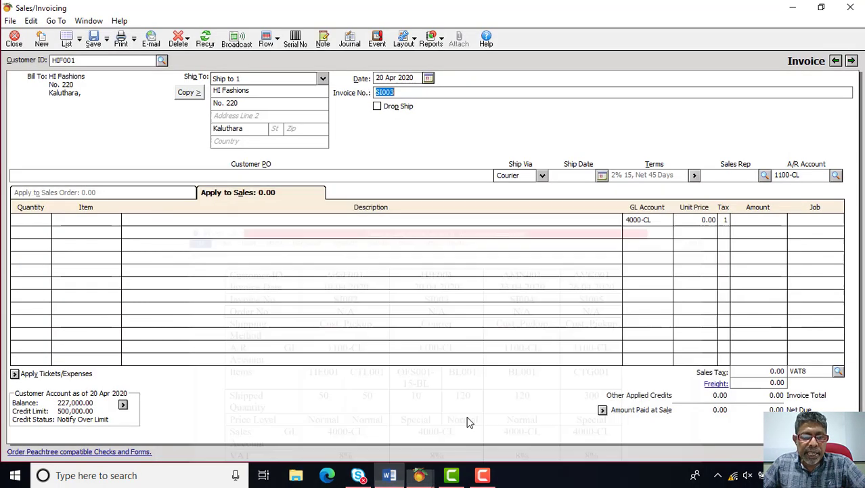
- Add item OFS001-15-BL from the Size 15 group of OFS001 to the first line of invoice SI003
{"action": "left_click", "coordinate": [114, 221]}
{"action": "left_click", "coordinate": [116, 220]}
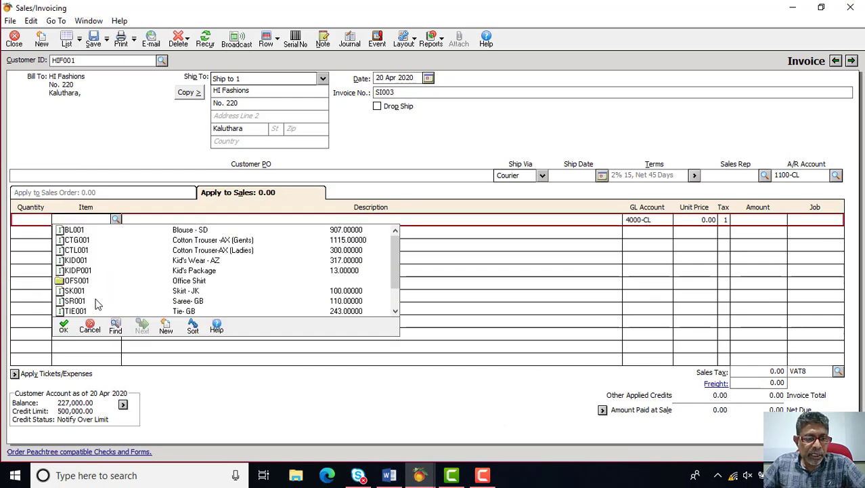
{"action": "double_click", "coordinate": [79, 281]}
{"action": "double_click", "coordinate": [90, 281]}
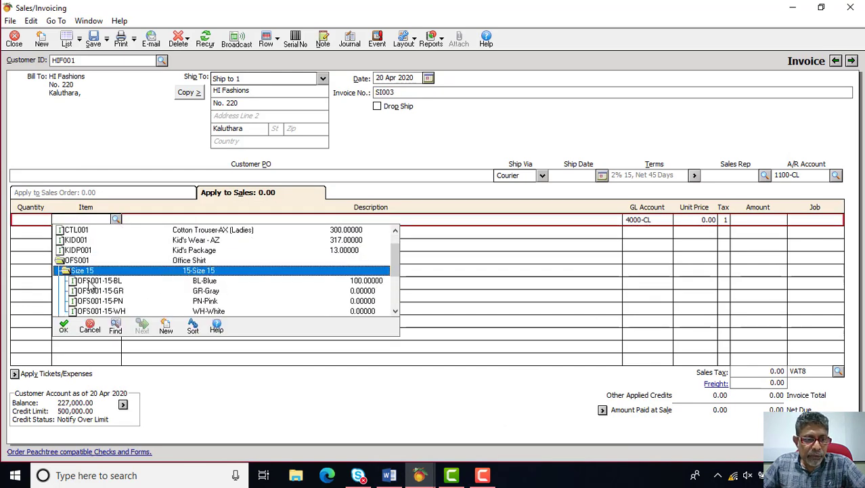
{"action": "double_click", "coordinate": [207, 287]}
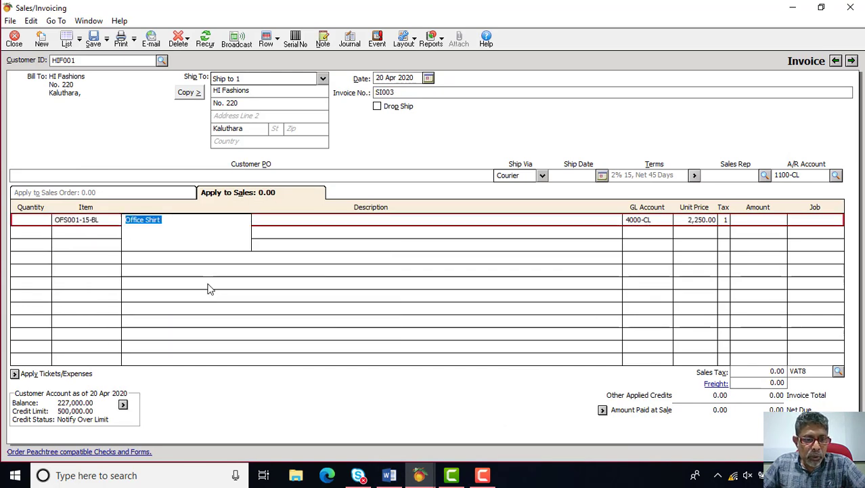
- Check the OFS001-15-BL quantity in the Word table and set that line's quantity to 10 on invoice SI003
{"action": "left_click", "coordinate": [397, 477]}
{"action": "left_click", "coordinate": [390, 476]}
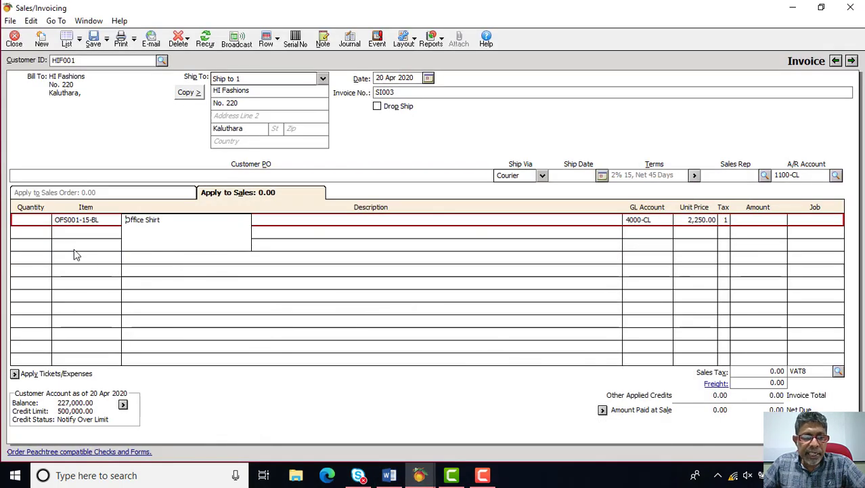
{"action": "left_click", "coordinate": [41, 220]}
{"action": "type", "text": "10"}
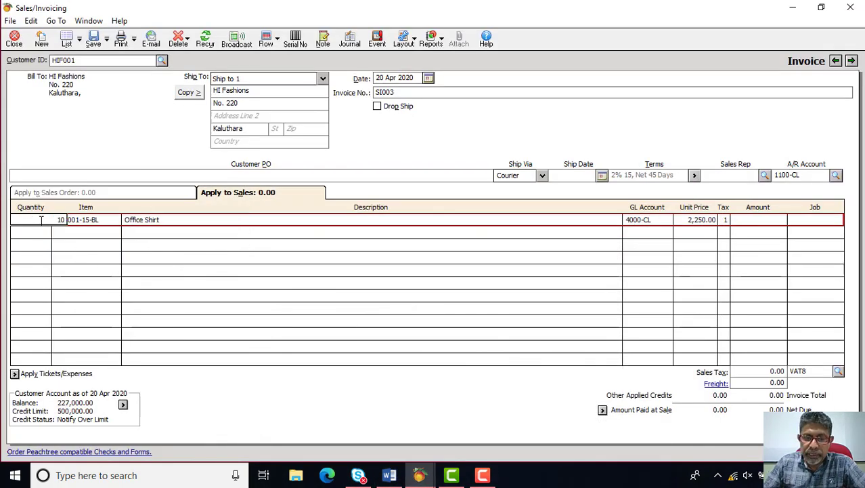
{"action": "key", "text": "Tab"}
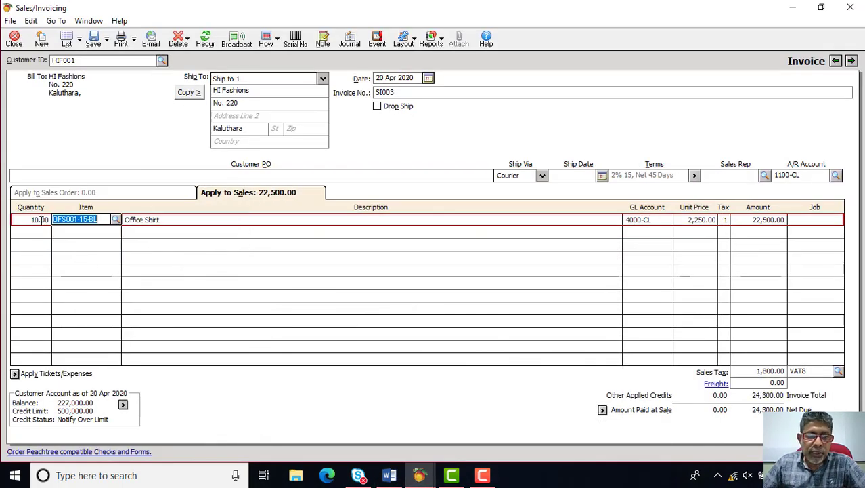
- Apply the Special price level of 2,025.00 to the OFS001-15-BL line
{"action": "left_click", "coordinate": [696, 220]}
{"action": "left_click", "coordinate": [723, 221]}
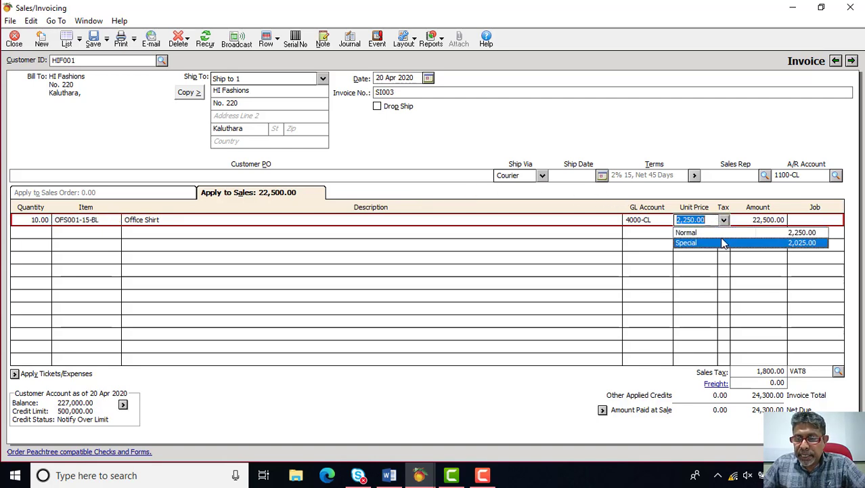
{"action": "left_click", "coordinate": [723, 244]}
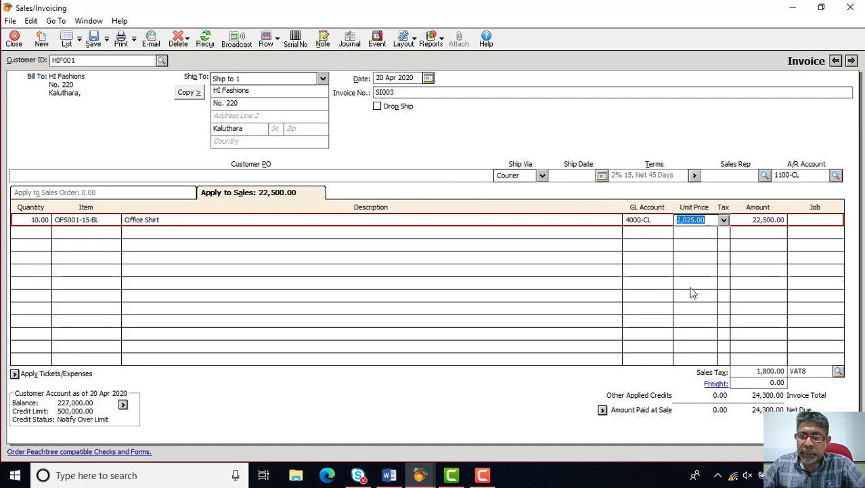
- Look up the second HI Fashions item in the Word table and add BL001 to invoice SI003 with quantity 120
{"action": "left_click", "coordinate": [390, 474]}
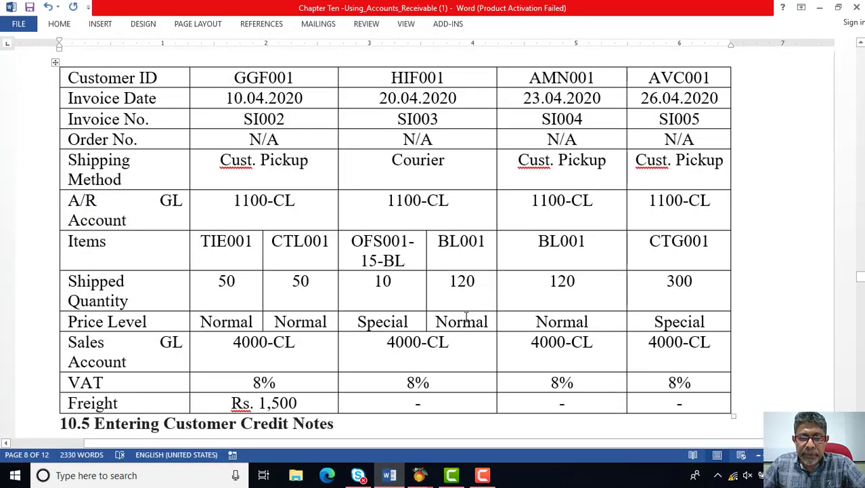
{"action": "left_click", "coordinate": [420, 475]}
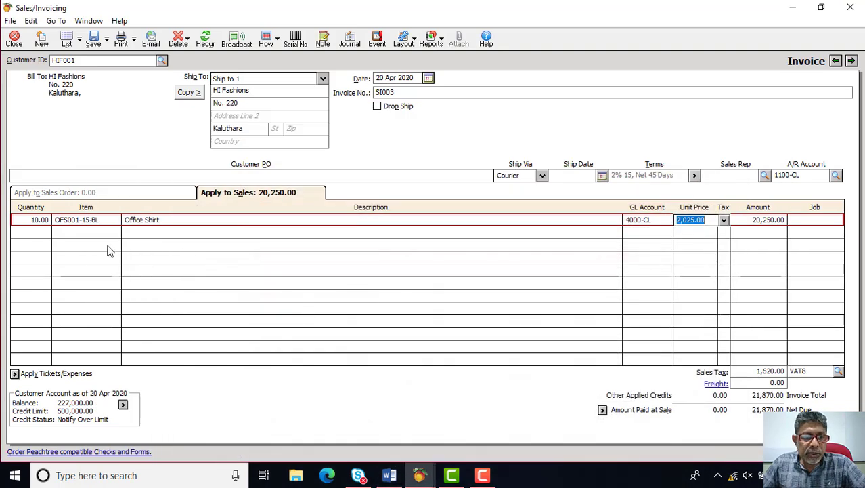
{"action": "left_click", "coordinate": [118, 233]}
{"action": "left_click", "coordinate": [78, 243]}
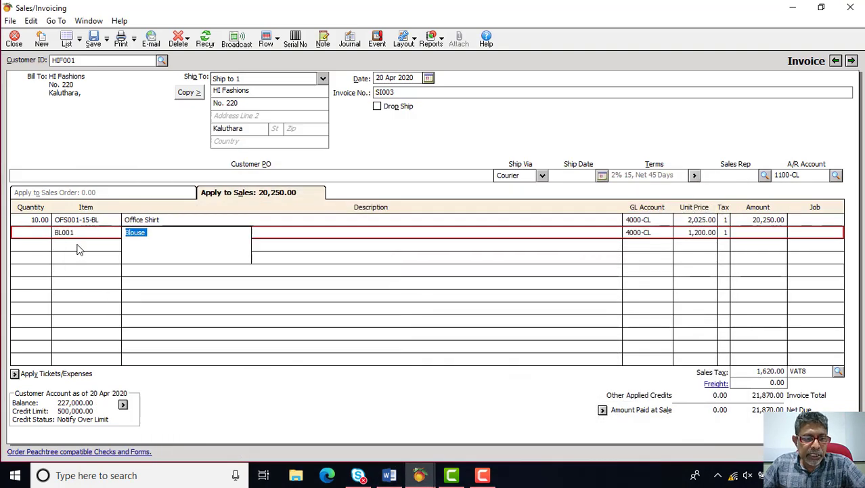
{"action": "left_click", "coordinate": [37, 234]}
{"action": "type", "text": "120"}
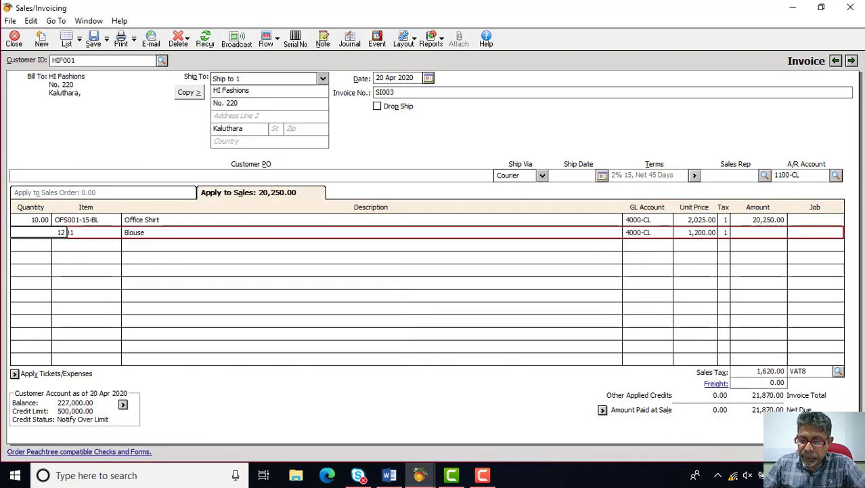
{"action": "key", "text": "Tab"}
- Apply the Normal price level of 1,200.00 to the BL001 line of invoice SI003
{"action": "left_click", "coordinate": [694, 232]}
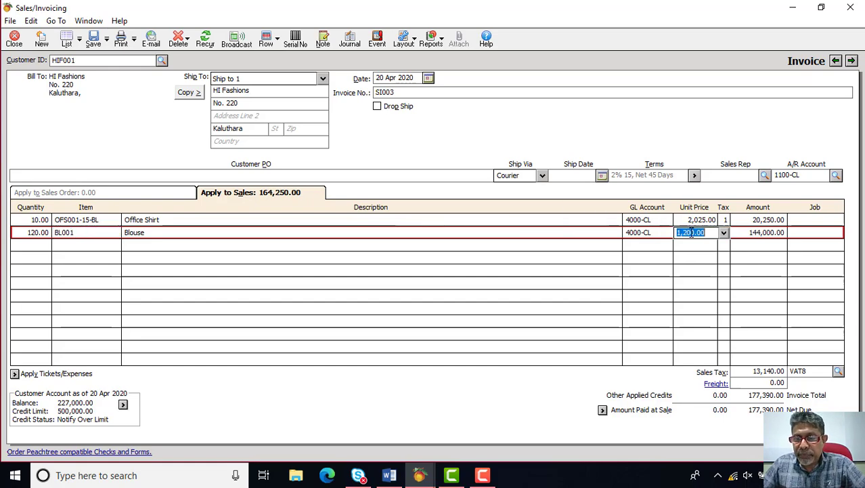
{"action": "left_click", "coordinate": [724, 232]}
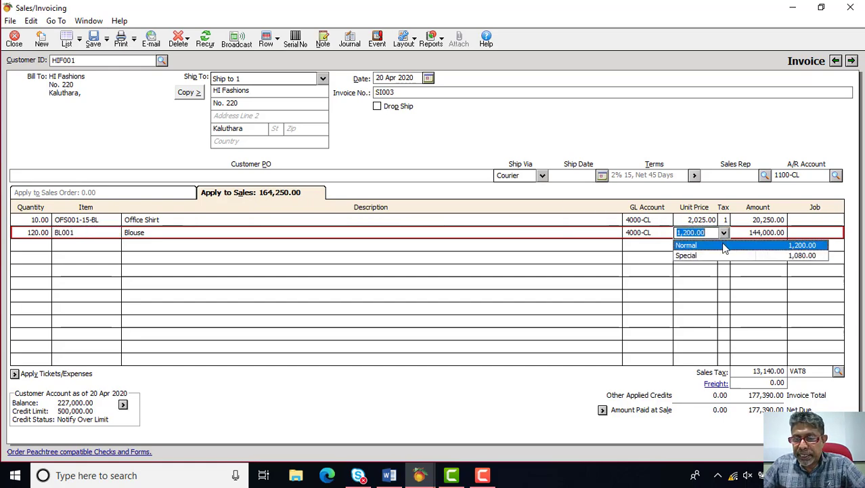
{"action": "left_click", "coordinate": [725, 245]}
- Check the HI Fashions VAT and freight in the Word table and save invoice SI003 in Peachtree
{"action": "left_click", "coordinate": [389, 474]}
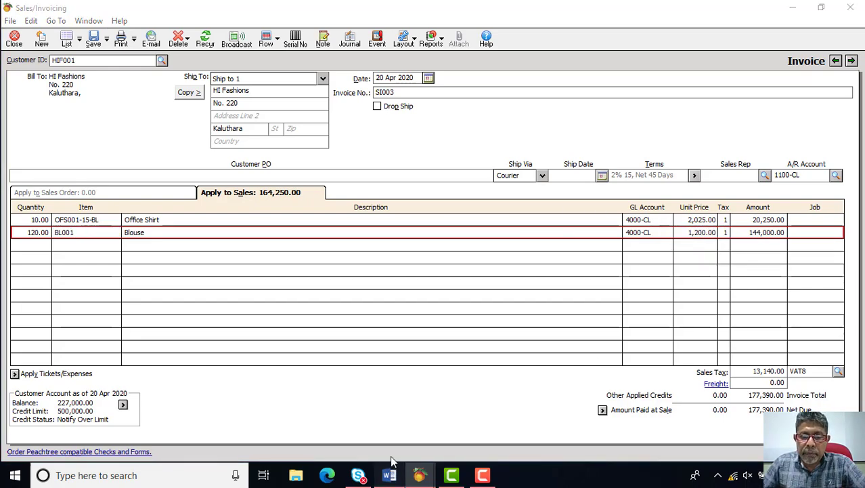
{"action": "scroll", "coordinate": [564, 273], "scroll_direction": "down", "scroll_amount": 5}
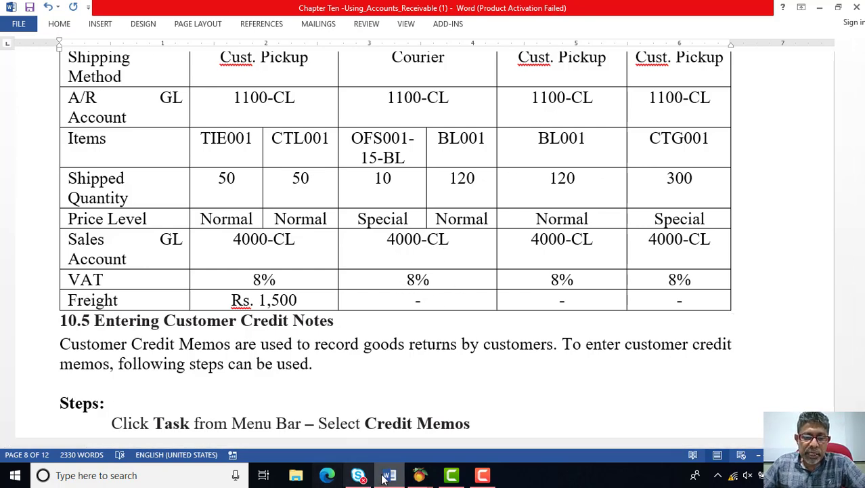
{"action": "left_click", "coordinate": [420, 474]}
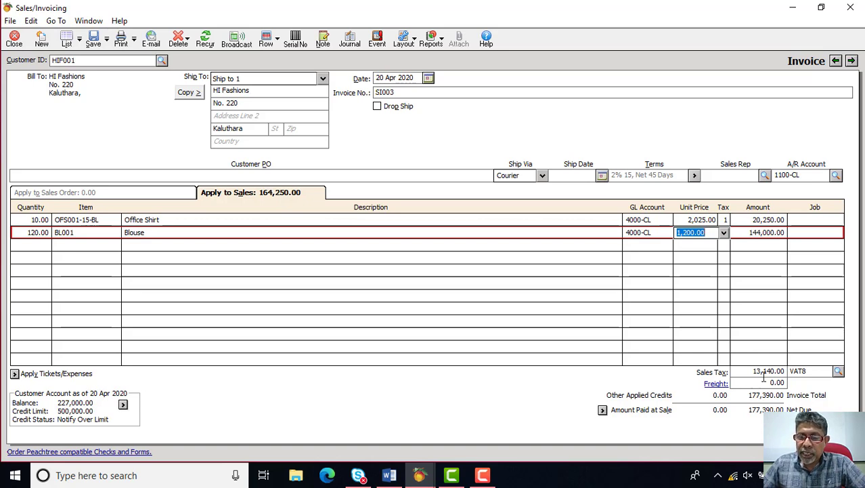
{"action": "left_click", "coordinate": [94, 43]}
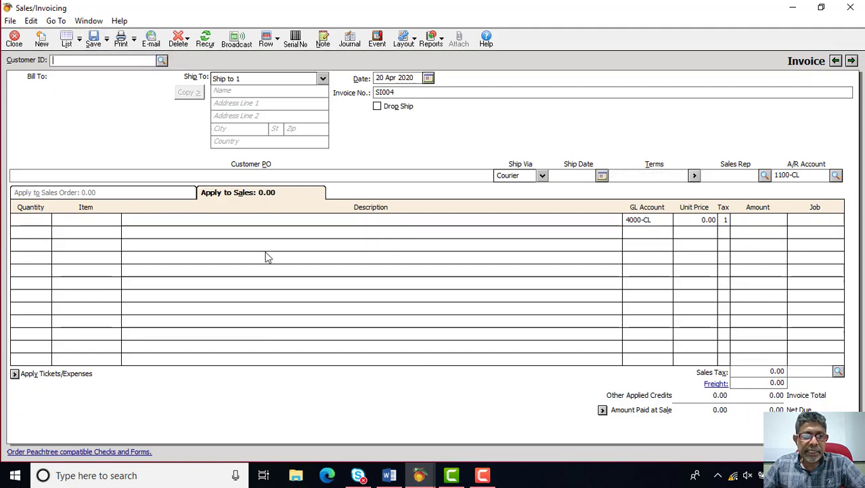
- Look up the next customer in the Word table and select AMN (Pvt) Ltd as the customer of the new Peachtree invoice
{"action": "left_click", "coordinate": [389, 475]}
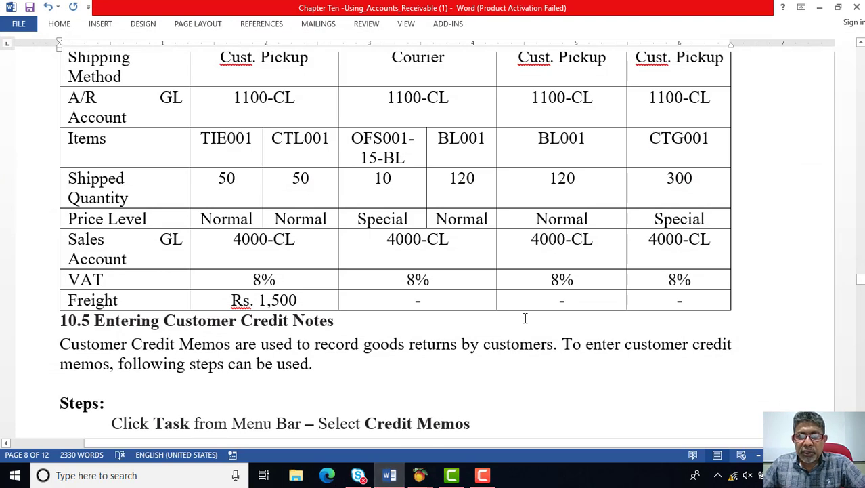
{"action": "scroll", "coordinate": [526, 314], "scroll_direction": "up", "scroll_amount": 3}
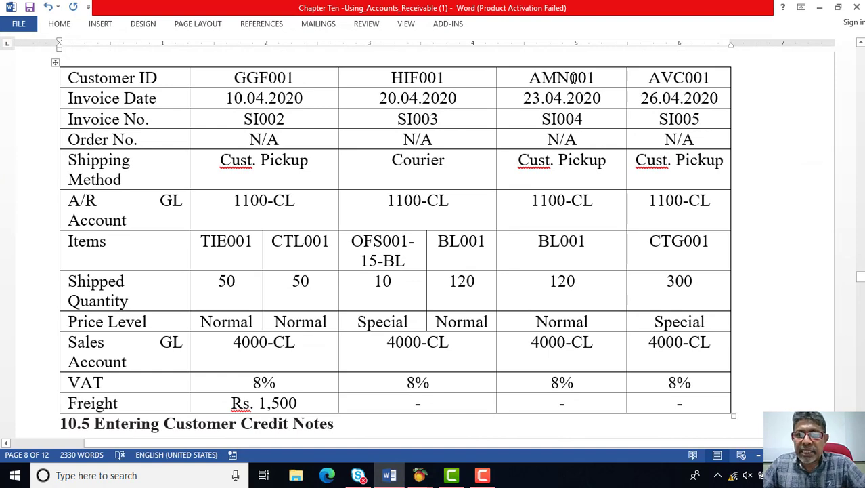
{"action": "left_click", "coordinate": [390, 475]}
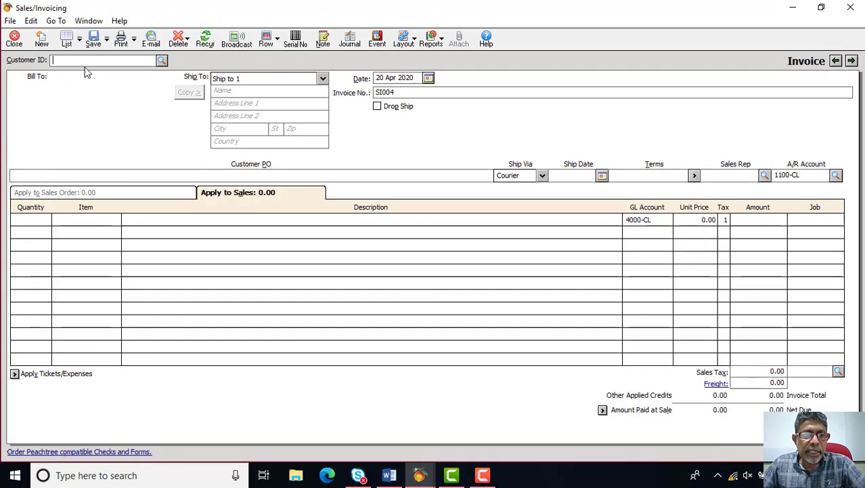
{"action": "left_click", "coordinate": [161, 63]}
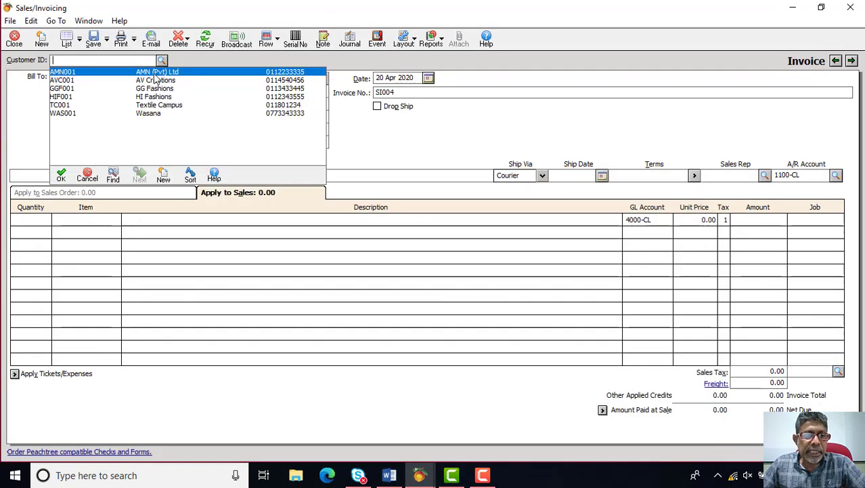
{"action": "left_click", "coordinate": [64, 175]}
- Check the SI004 invoice date in the Word table and set the Peachtree invoice date to 23 Apr 2020
{"action": "left_click", "coordinate": [390, 476]}
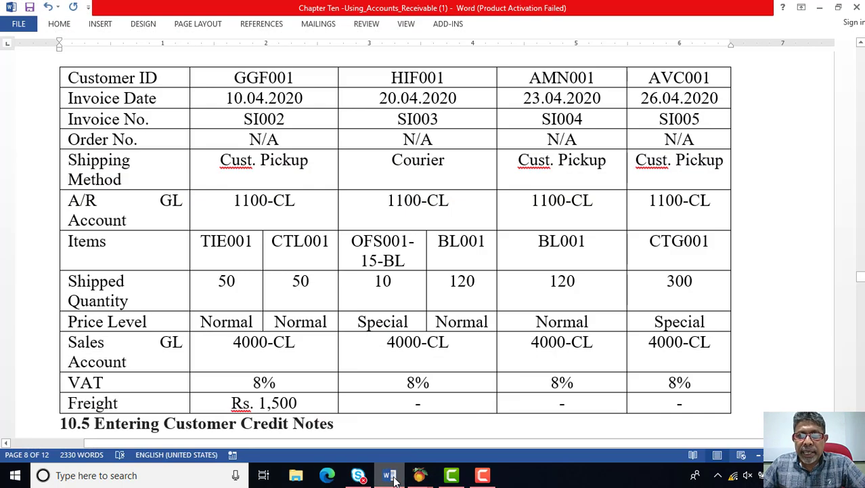
{"action": "left_click", "coordinate": [390, 475]}
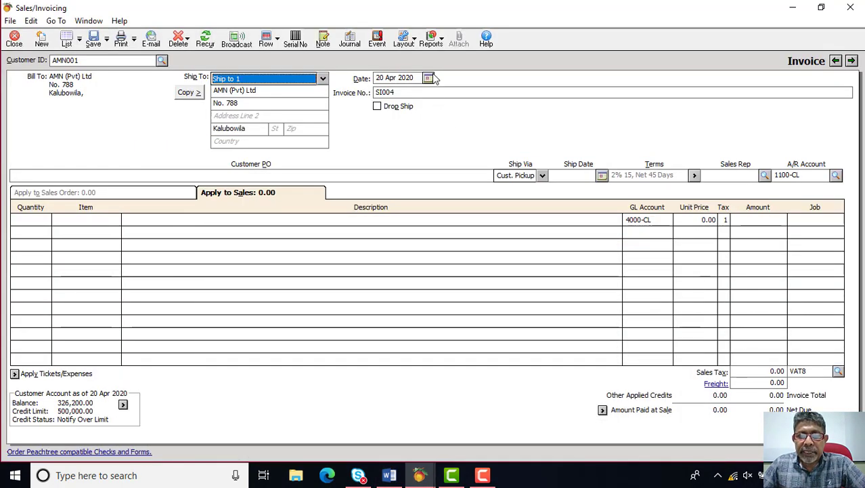
{"action": "left_click", "coordinate": [432, 79]}
{"action": "left_click", "coordinate": [456, 171]}
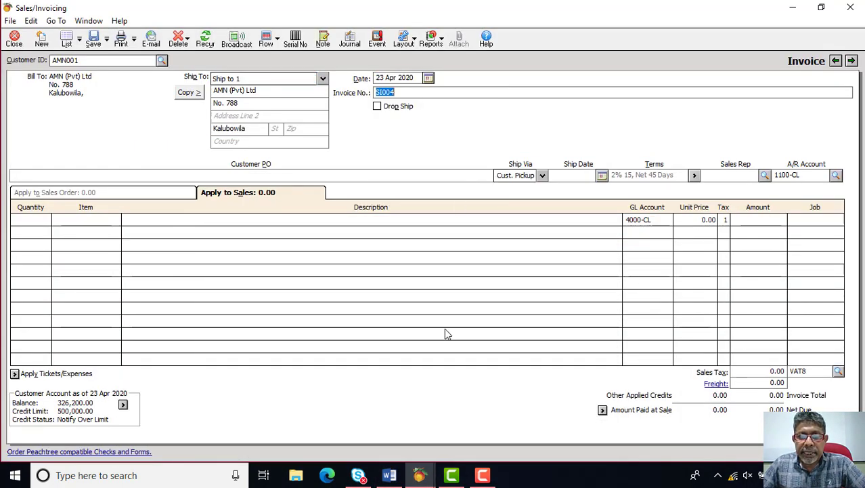
- Check the SI004 details in the Word table and add item BL001 with quantity 120 to the Peachtree invoice
{"action": "left_click", "coordinate": [397, 477]}
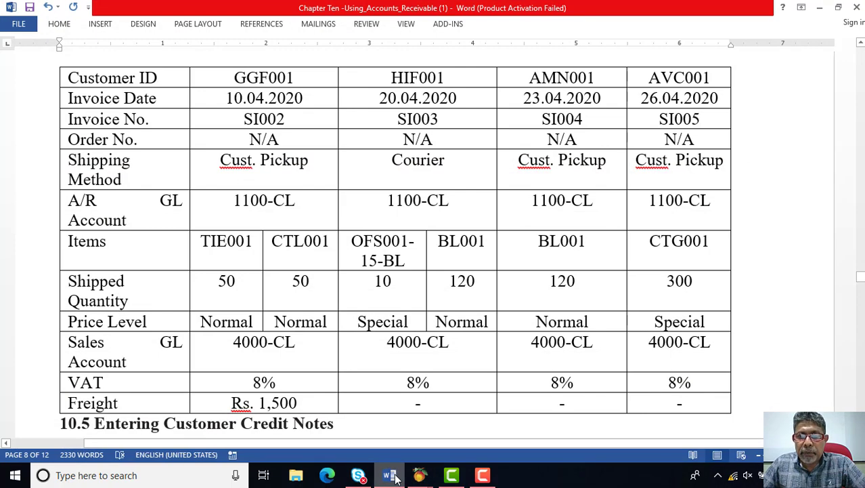
{"action": "left_click", "coordinate": [390, 475]}
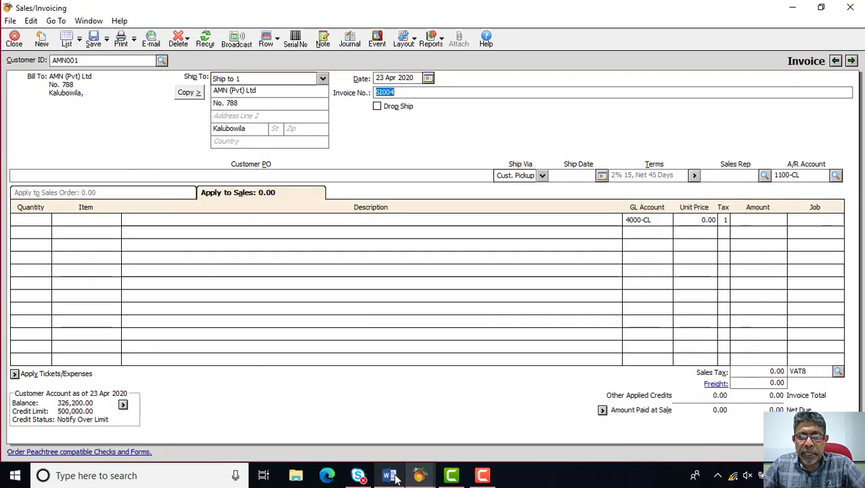
{"action": "left_click", "coordinate": [392, 475]}
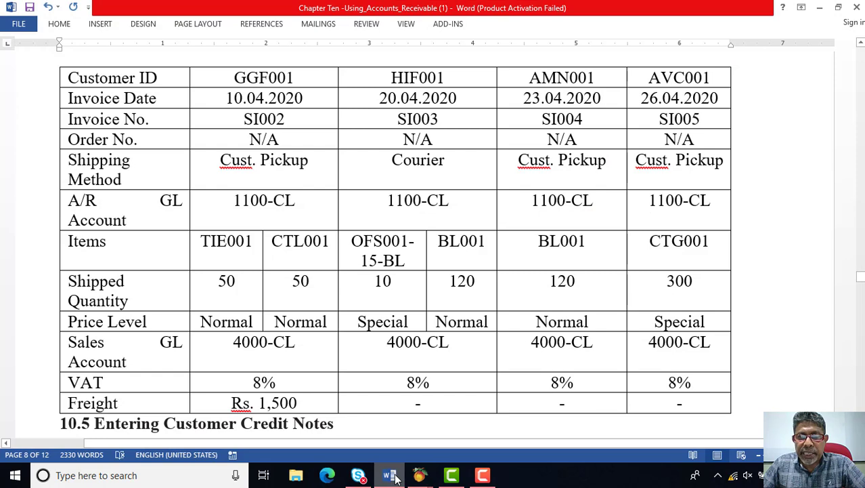
{"action": "left_click", "coordinate": [396, 476]}
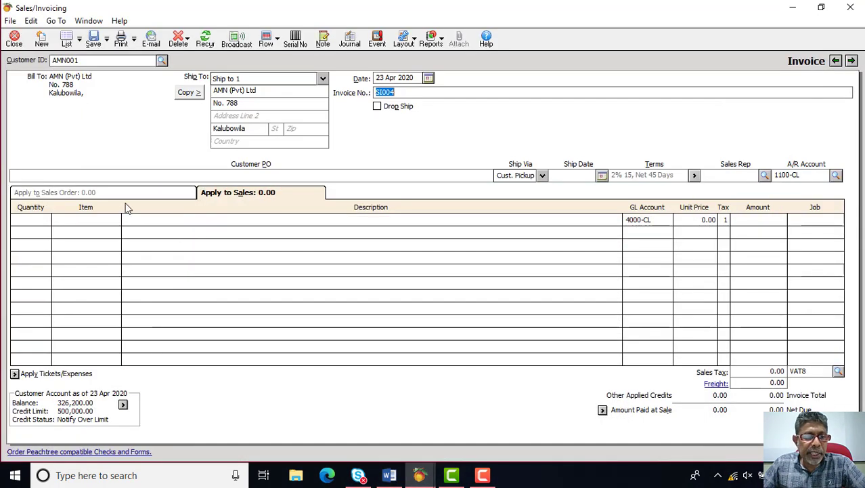
{"action": "left_click", "coordinate": [117, 223]}
{"action": "left_click", "coordinate": [116, 220]}
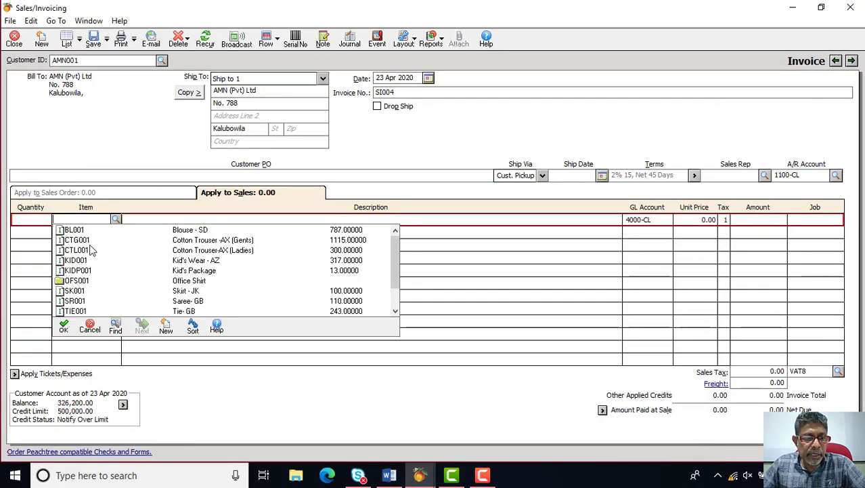
{"action": "left_click", "coordinate": [81, 231]}
{"action": "left_click", "coordinate": [27, 221]}
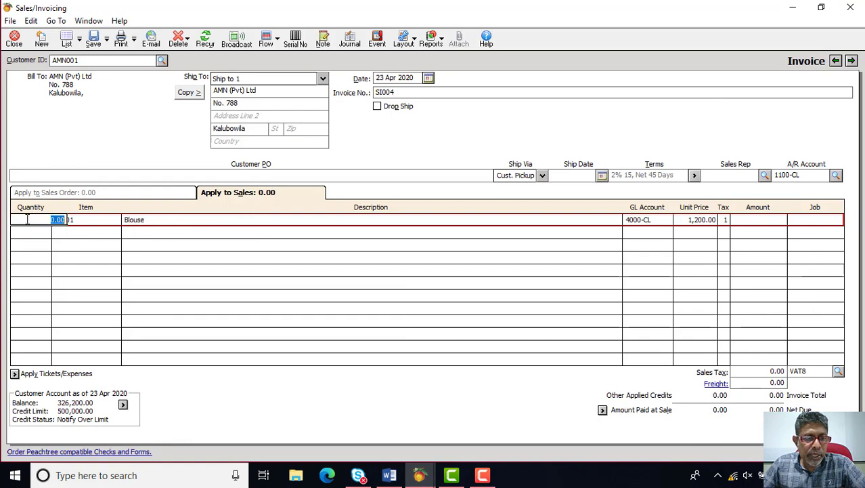
{"action": "type", "text": "120"}
{"action": "left_click", "coordinate": [86, 218]}
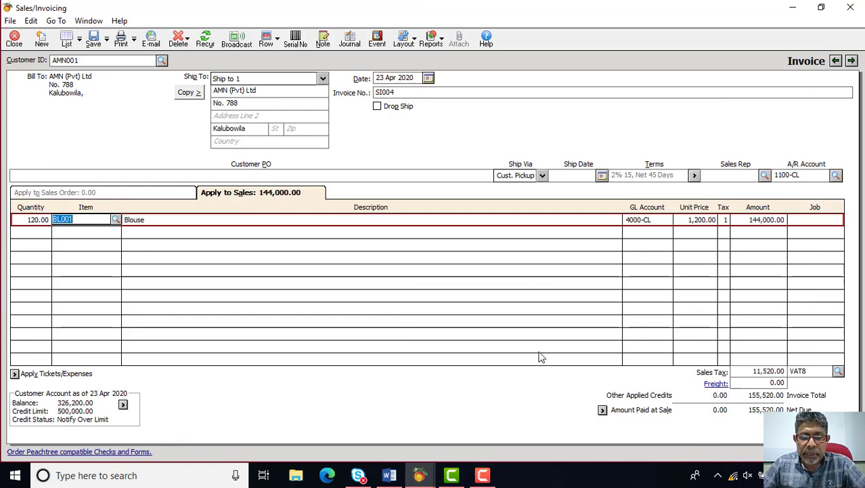
- Check the SI004 price level in the Word table and apply the Normal price of 1,200.00 to the BL001 line
{"action": "left_click", "coordinate": [387, 478]}
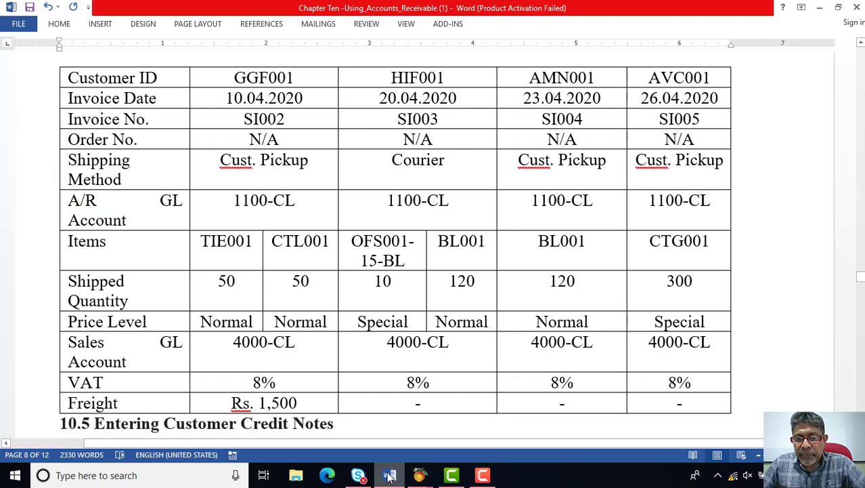
{"action": "left_click", "coordinate": [389, 477]}
{"action": "left_click", "coordinate": [707, 225]}
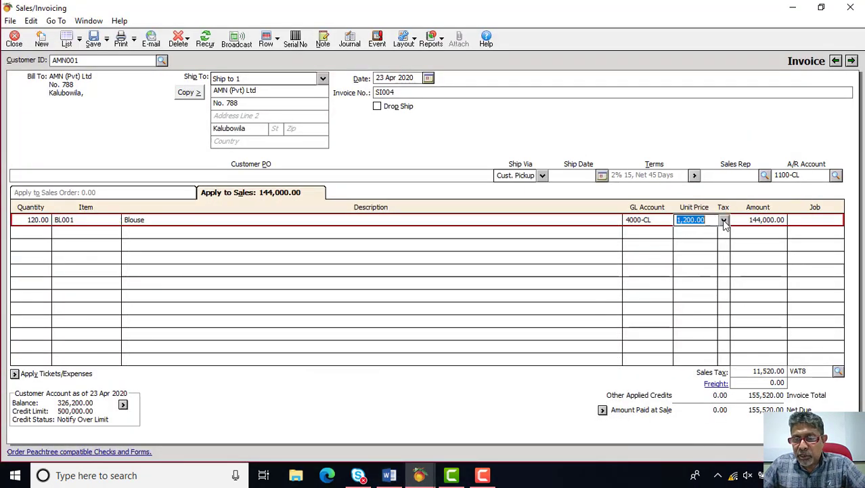
{"action": "left_click", "coordinate": [724, 223]}
{"action": "left_click", "coordinate": [724, 224]}
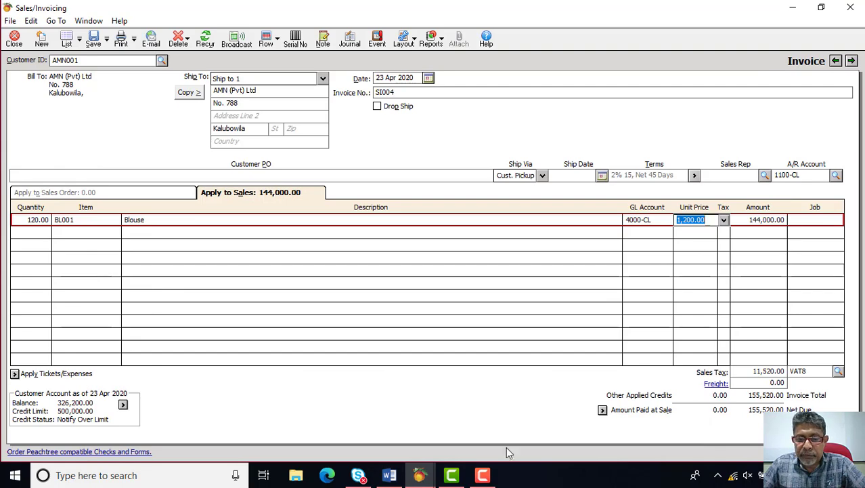
- Check the VAT and freight rows for SI004 in the Word table and save the AMN (Pvt) Ltd invoice in Peachtree
{"action": "left_click", "coordinate": [389, 476]}
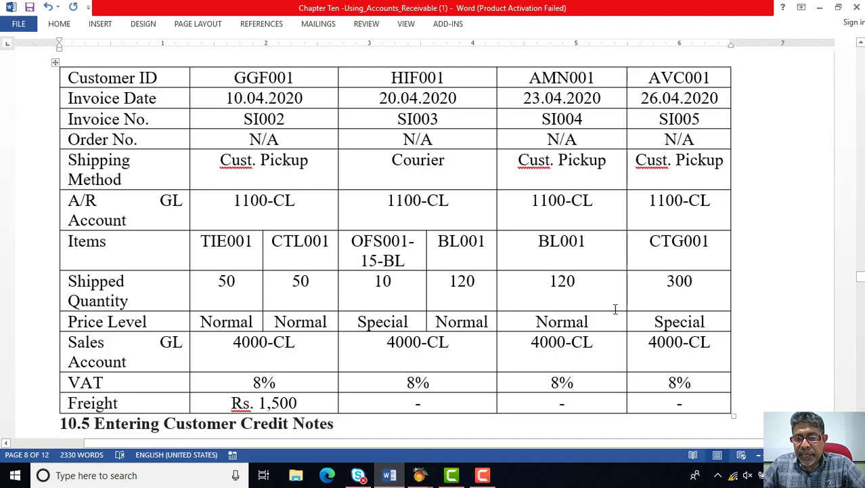
{"action": "scroll", "coordinate": [616, 309], "scroll_direction": "down", "scroll_amount": 2}
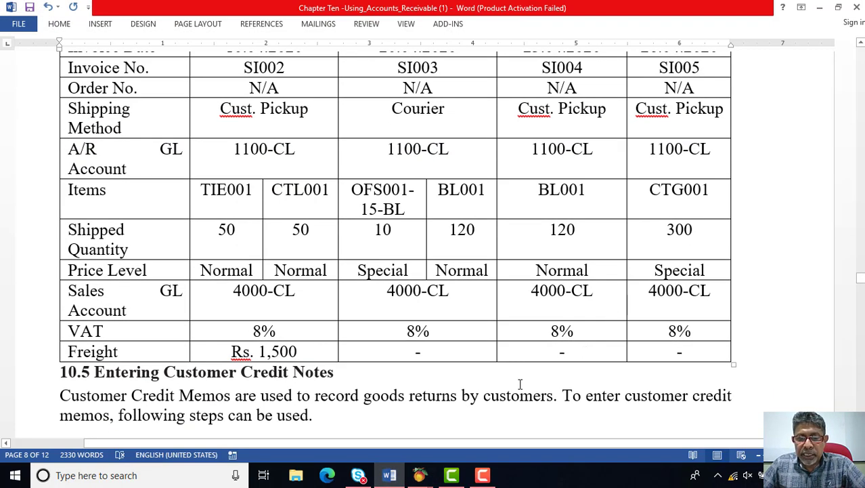
{"action": "left_click", "coordinate": [389, 475]}
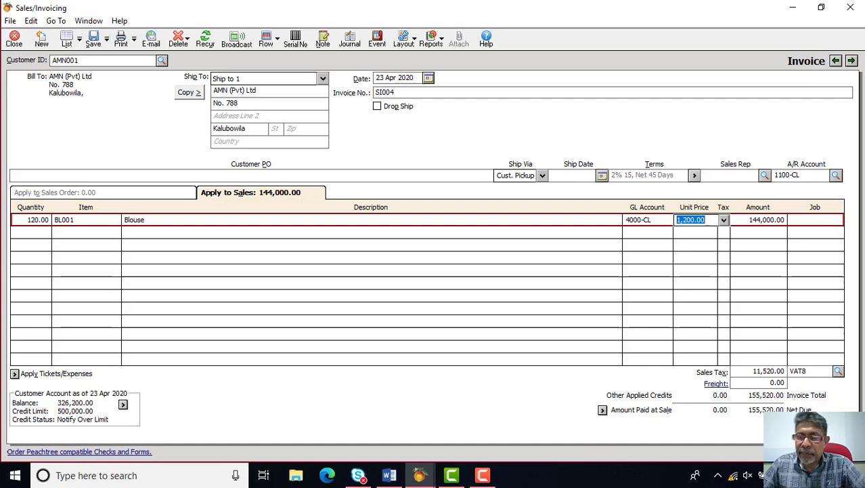
{"action": "left_click", "coordinate": [95, 41]}
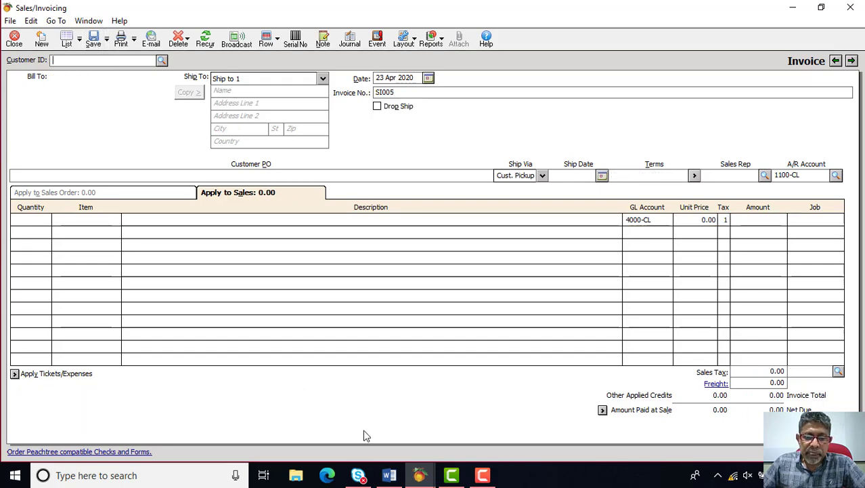
- Look up the SI005 customer in the Word table and select AVC001 as the customer of the new Peachtree invoice
{"action": "left_click", "coordinate": [389, 475]}
{"action": "scroll", "coordinate": [677, 121], "scroll_direction": "up", "scroll_amount": 3}
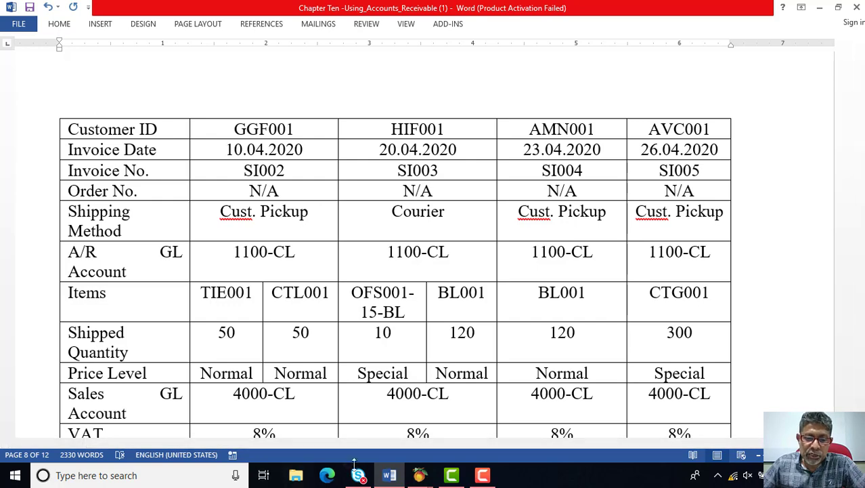
{"action": "left_click", "coordinate": [420, 475]}
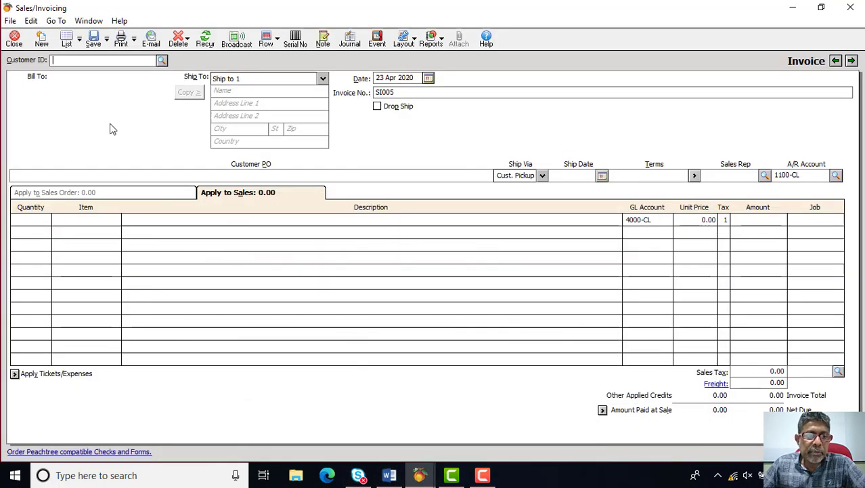
{"action": "left_click", "coordinate": [163, 60]}
{"action": "double_click", "coordinate": [96, 81]}
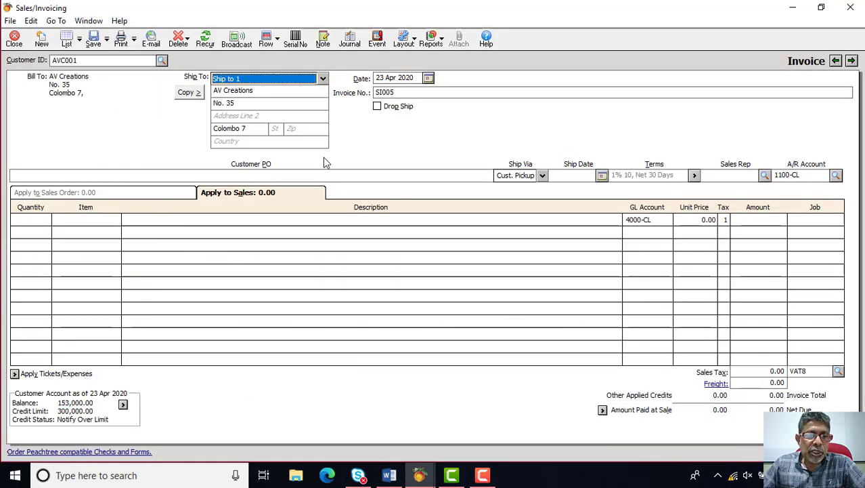
- Check the SI005 invoice date in the Word table and set the Peachtree invoice date to 26 Apr 2020
{"action": "left_click", "coordinate": [390, 475]}
{"action": "left_click", "coordinate": [391, 475]}
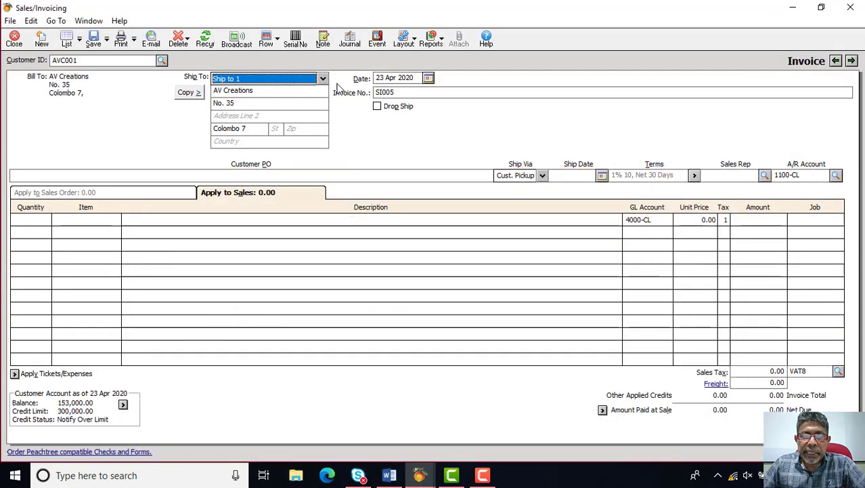
{"action": "left_click", "coordinate": [429, 79]}
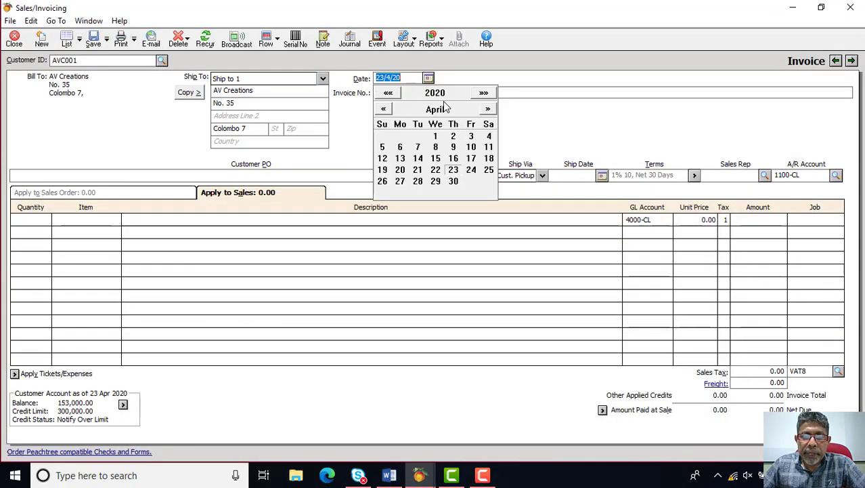
{"action": "left_click", "coordinate": [384, 182]}
- Check the remaining SI005 details in the Word table and add item CTG001 to the first line of the Peachtree invoice
{"action": "left_click", "coordinate": [391, 476]}
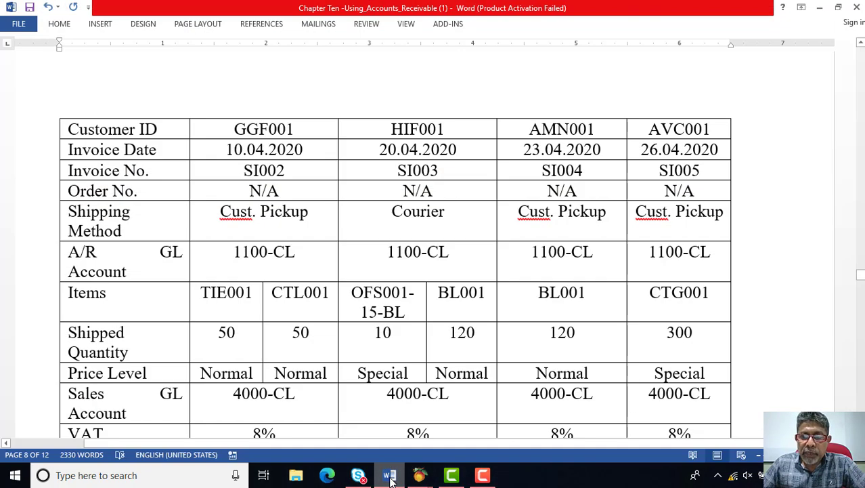
{"action": "left_click", "coordinate": [390, 476]}
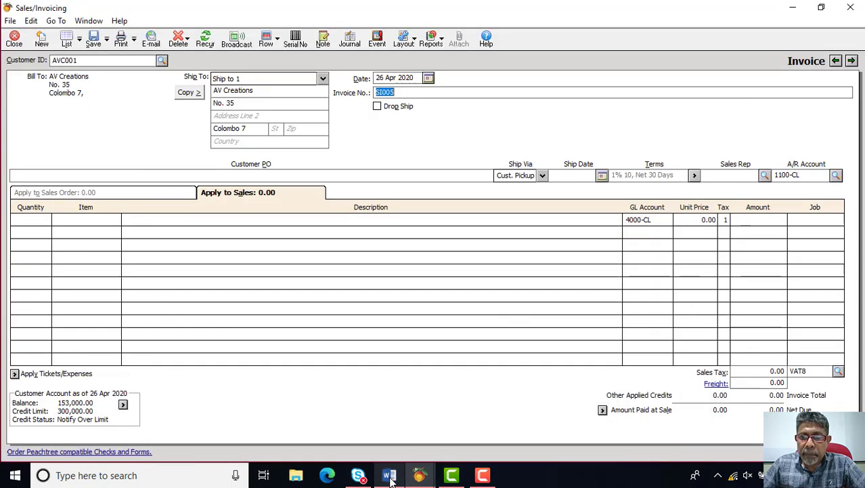
{"action": "left_click", "coordinate": [391, 476]}
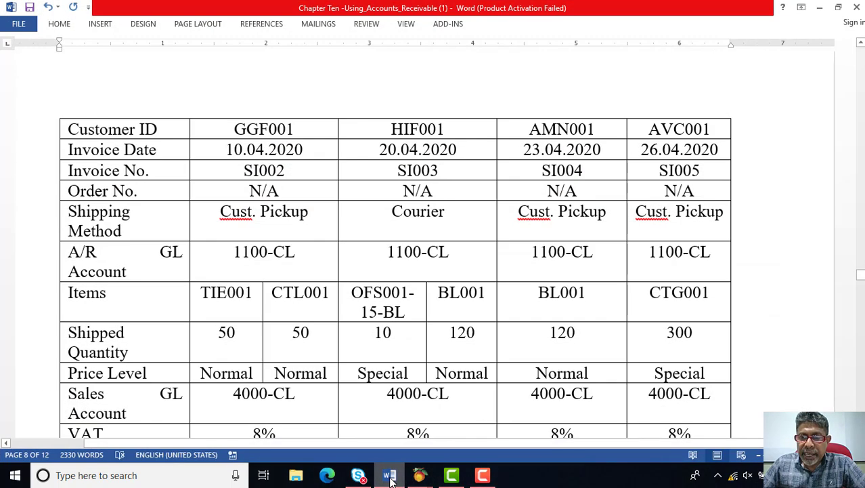
{"action": "left_click", "coordinate": [391, 476]}
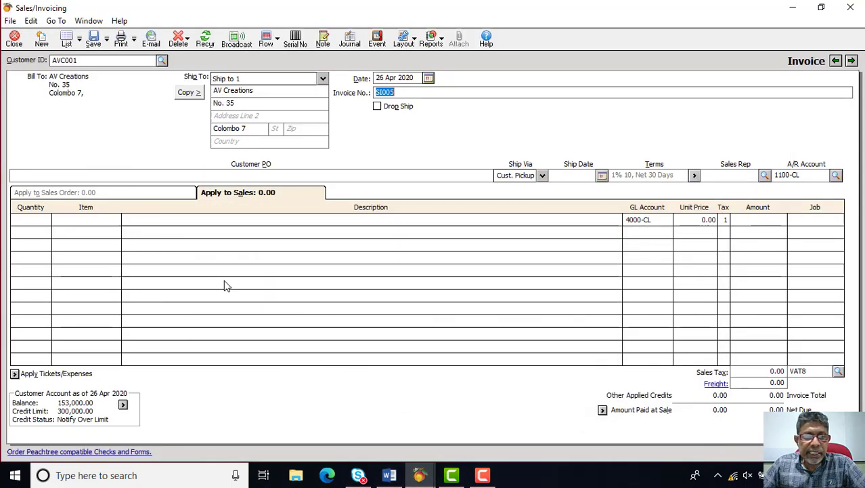
{"action": "left_click", "coordinate": [112, 220]}
{"action": "left_click", "coordinate": [116, 219]}
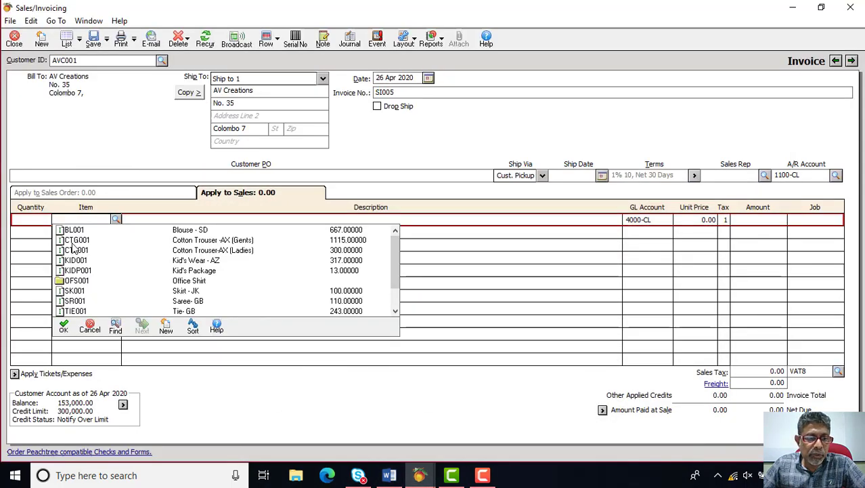
{"action": "double_click", "coordinate": [75, 240]}
- Check the shipped quantity for SI005 in the Word table and set the CTG001 line's quantity to 300 in Peachtree
{"action": "left_click", "coordinate": [391, 476]}
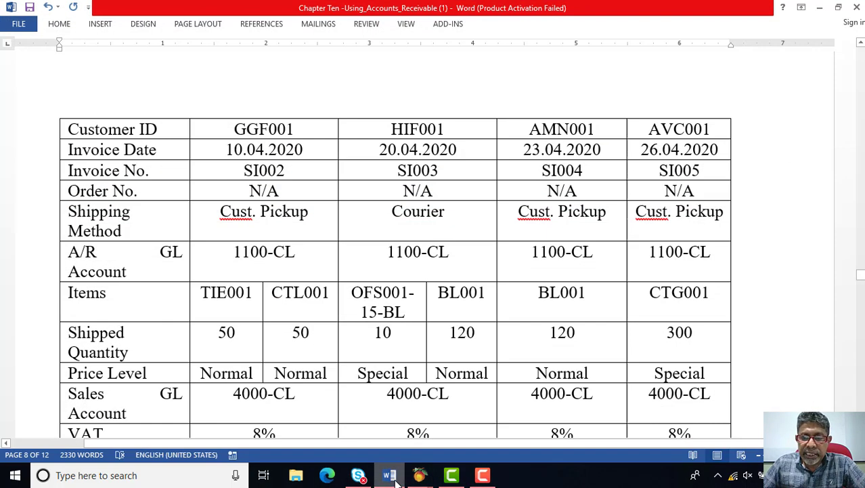
{"action": "left_click", "coordinate": [390, 476]}
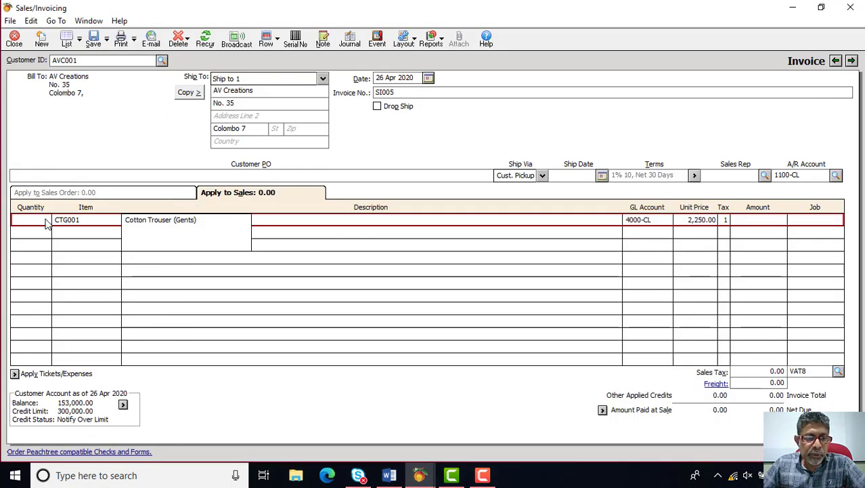
{"action": "left_click", "coordinate": [46, 220]}
{"action": "type", "text": "300"}
{"action": "key", "text": "Tab"}
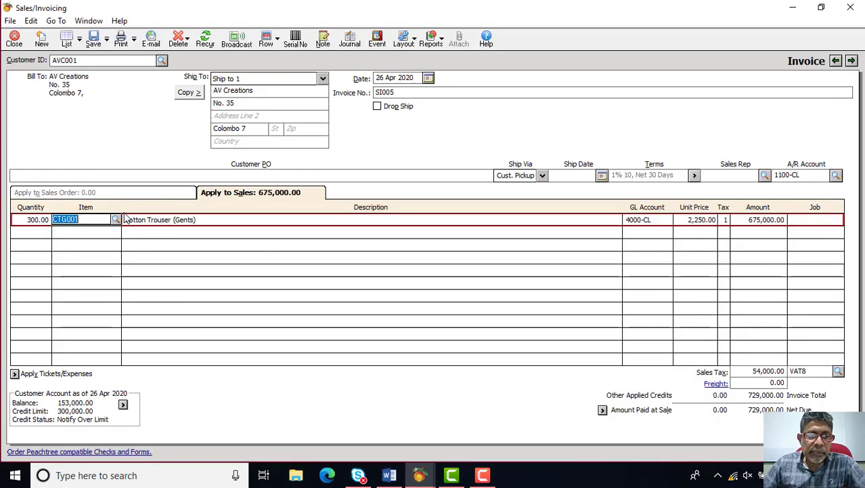
- Check the SI005 price level in Word, apply the Special price of 2,025.00 to the CTG001 line, and save the invoice, accepting the credit limit overrun
{"action": "left_click", "coordinate": [388, 476]}
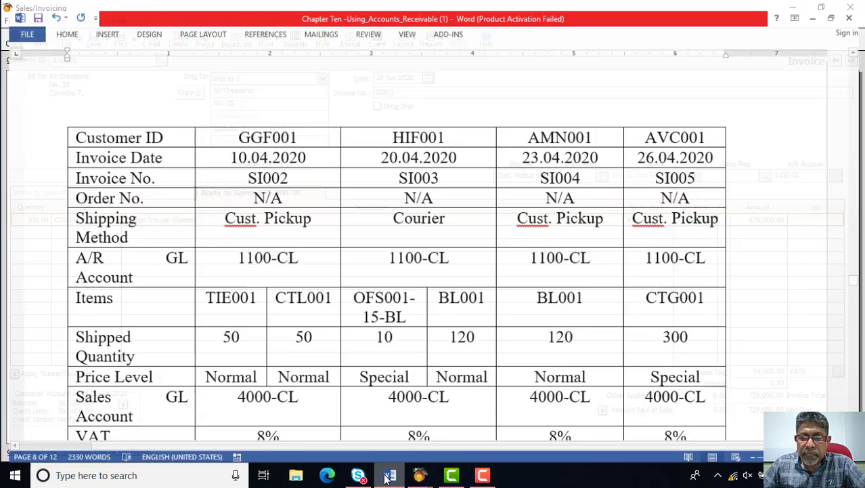
{"action": "scroll", "coordinate": [505, 333], "scroll_direction": "down", "scroll_amount": 3}
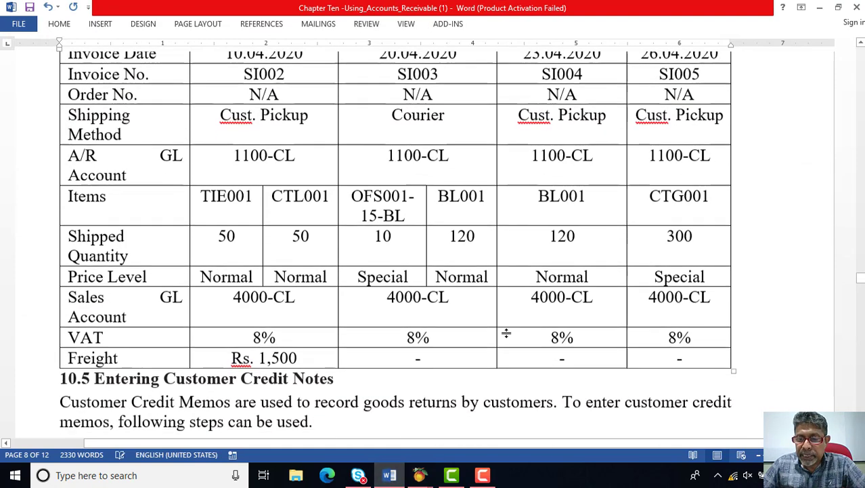
{"action": "left_click", "coordinate": [390, 476]}
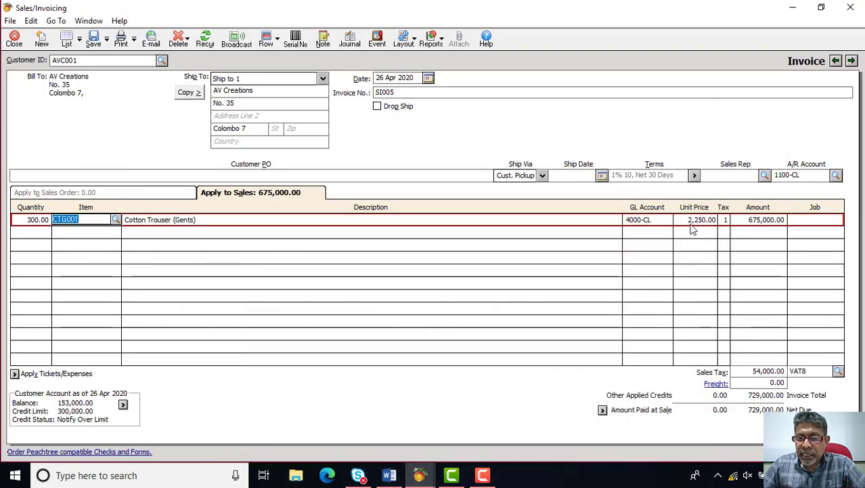
{"action": "left_click", "coordinate": [698, 220]}
{"action": "left_click", "coordinate": [724, 220]}
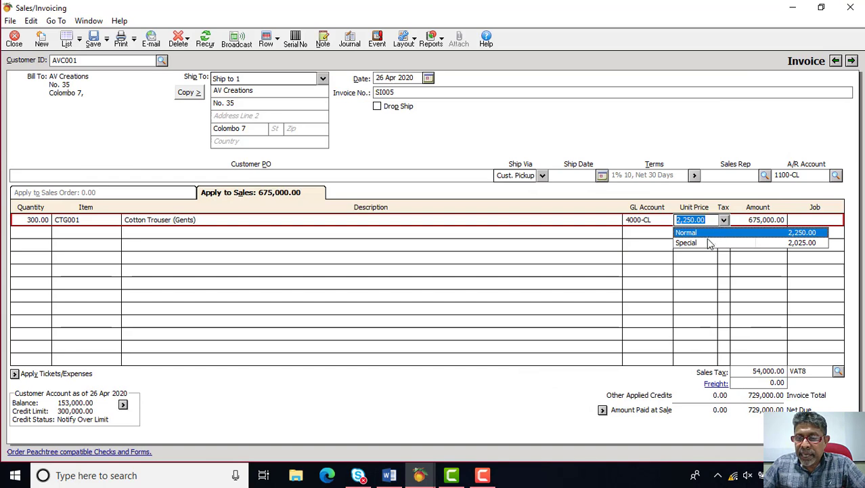
{"action": "left_click", "coordinate": [710, 243]}
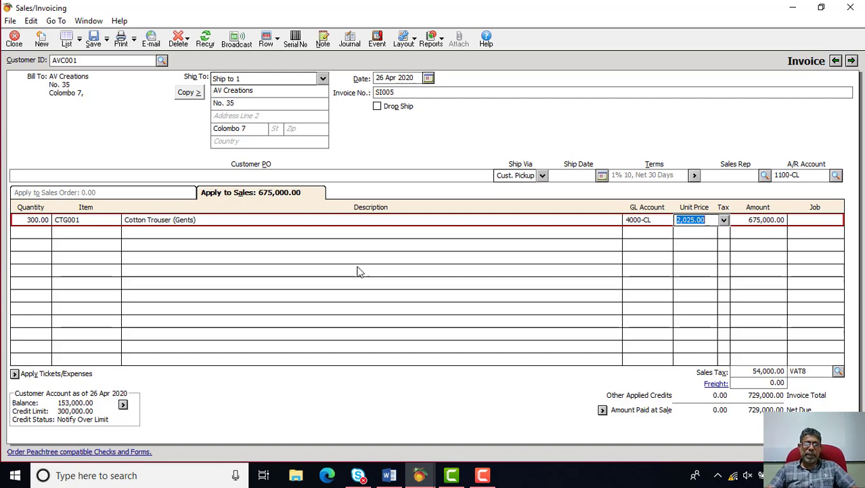
{"action": "left_click", "coordinate": [92, 42]}
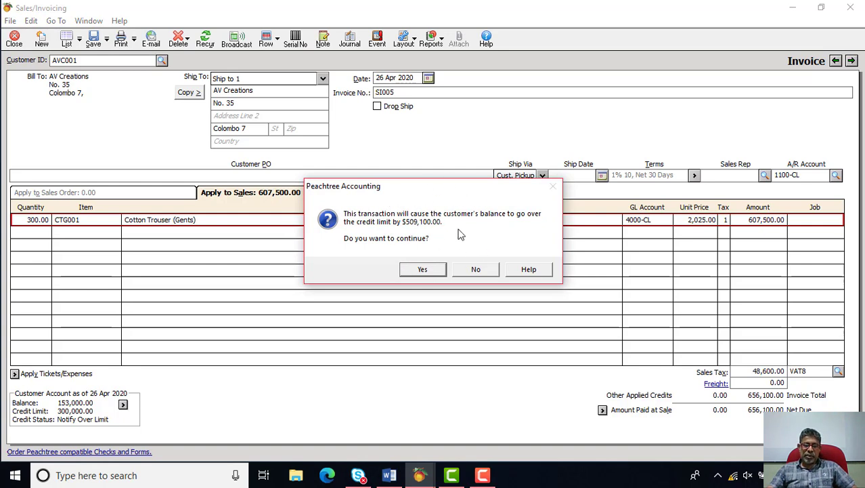
{"action": "left_click", "coordinate": [421, 270]}
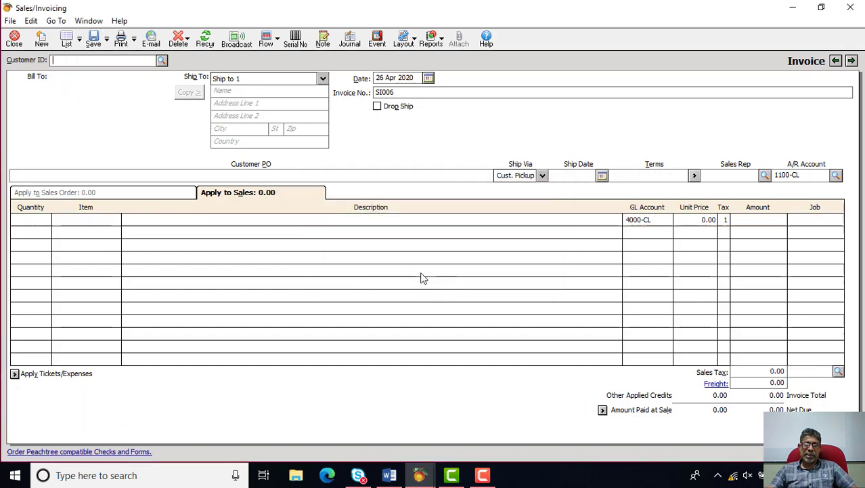
- Review the recorded invoices in the Sales Invoice List, including the SI007 entry, and close the list and the invoicing window
{"action": "left_click", "coordinate": [67, 38]}
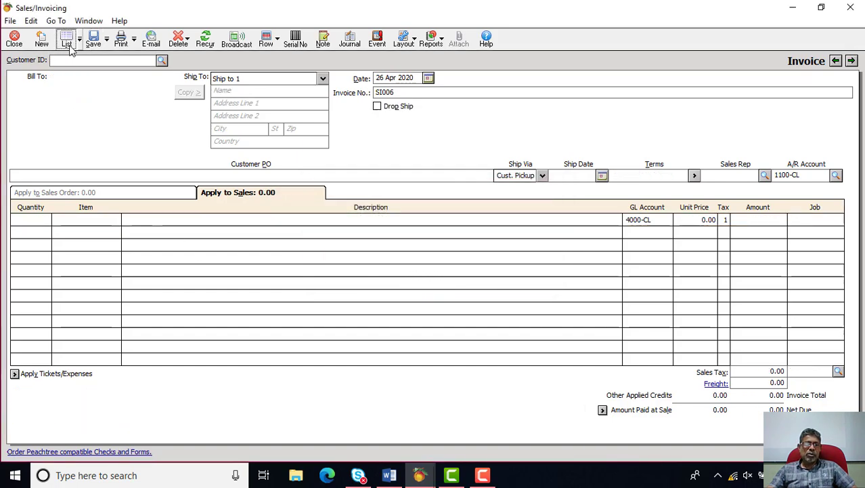
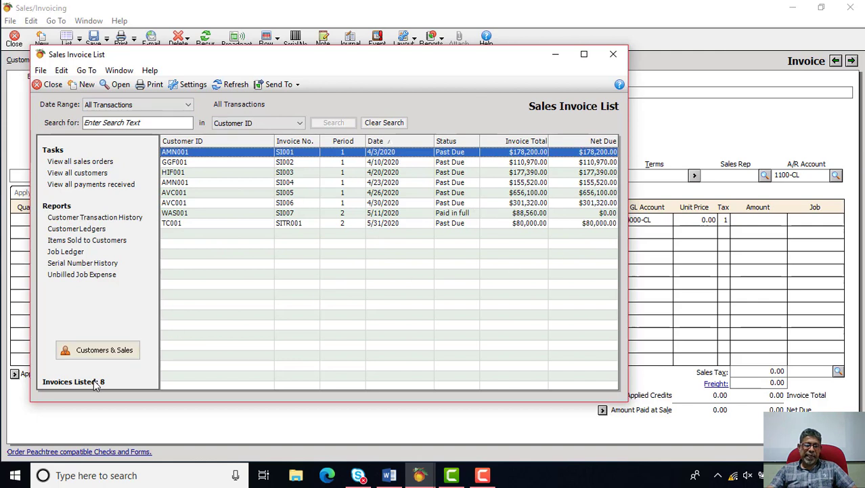
{"action": "left_click", "coordinate": [581, 214]}
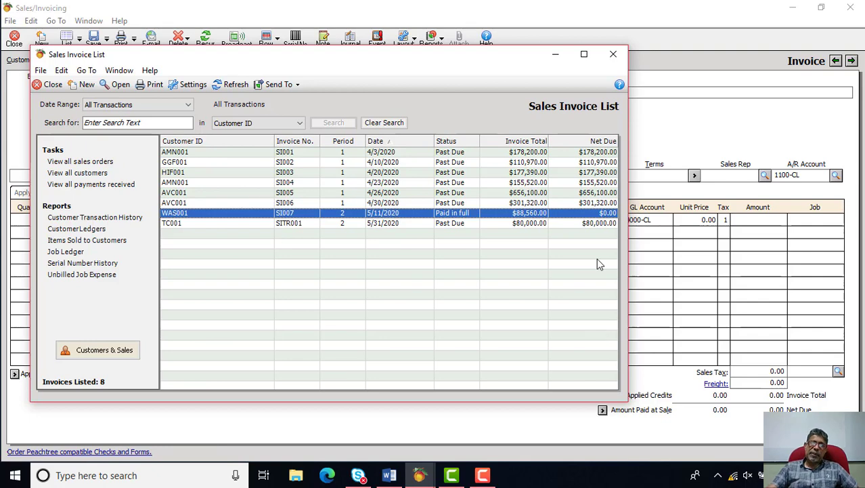
{"action": "left_click", "coordinate": [612, 54]}
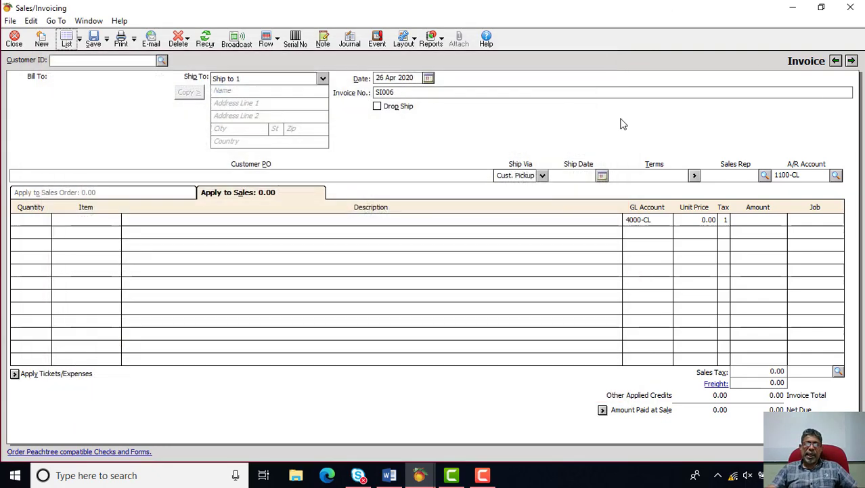
{"action": "left_click", "coordinate": [850, 7]}
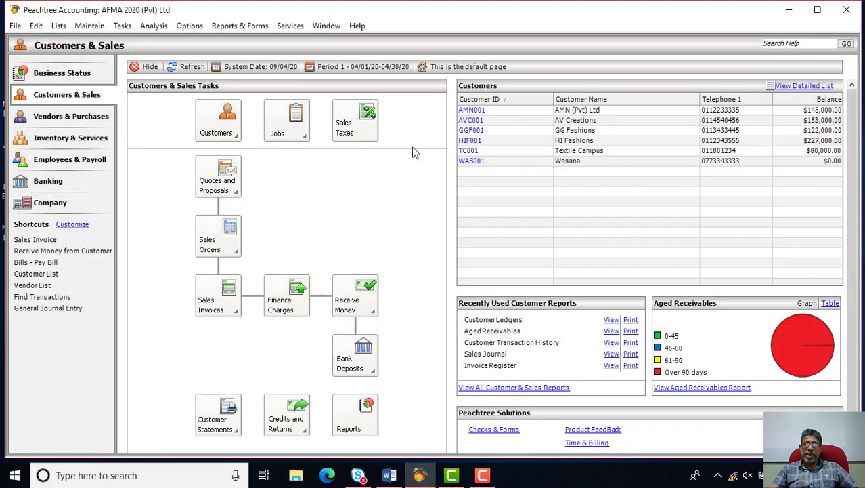
- Open the Transaction Detail Report from the General Ledger reports
{"action": "left_click", "coordinate": [256, 29]}
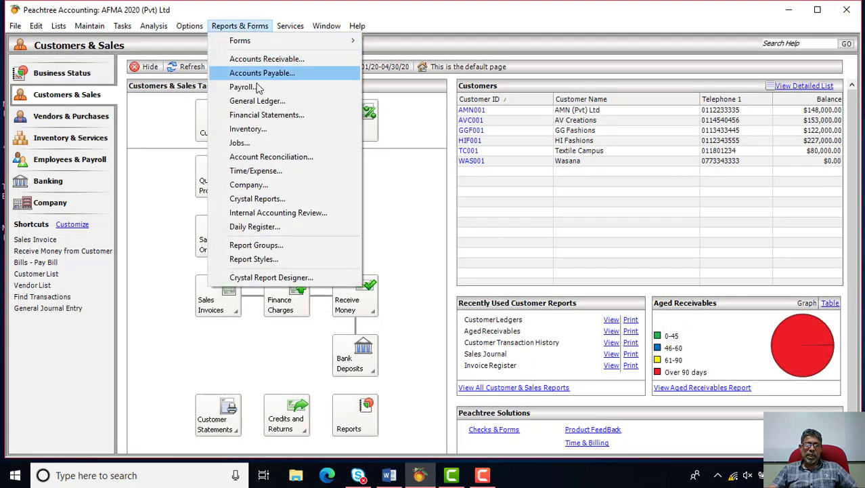
{"action": "left_click", "coordinate": [261, 101]}
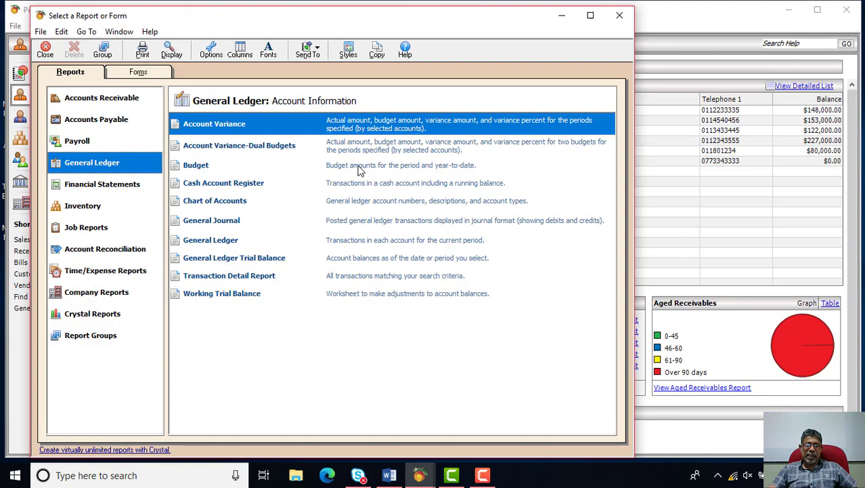
{"action": "left_click", "coordinate": [239, 278]}
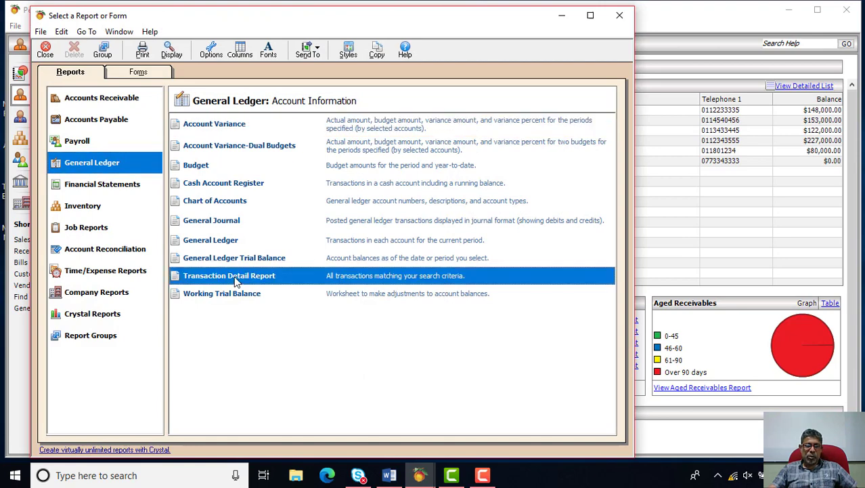
{"action": "double_click", "coordinate": [237, 281]}
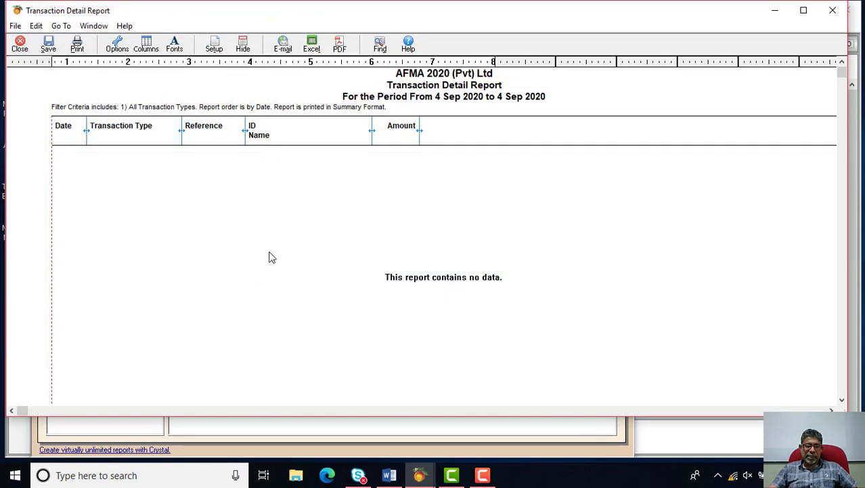
- Set the Transaction Detail Report's date range to All and regenerate the report
{"action": "left_click", "coordinate": [118, 44]}
{"action": "left_click", "coordinate": [242, 102]}
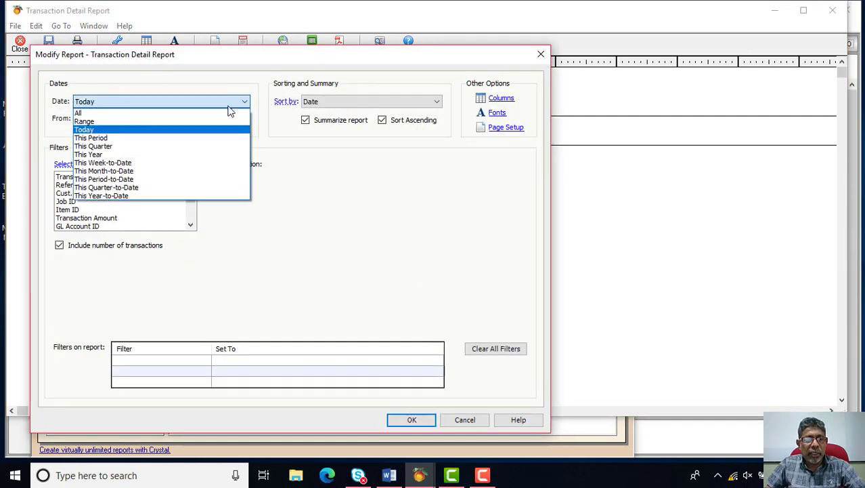
{"action": "left_click", "coordinate": [210, 110]}
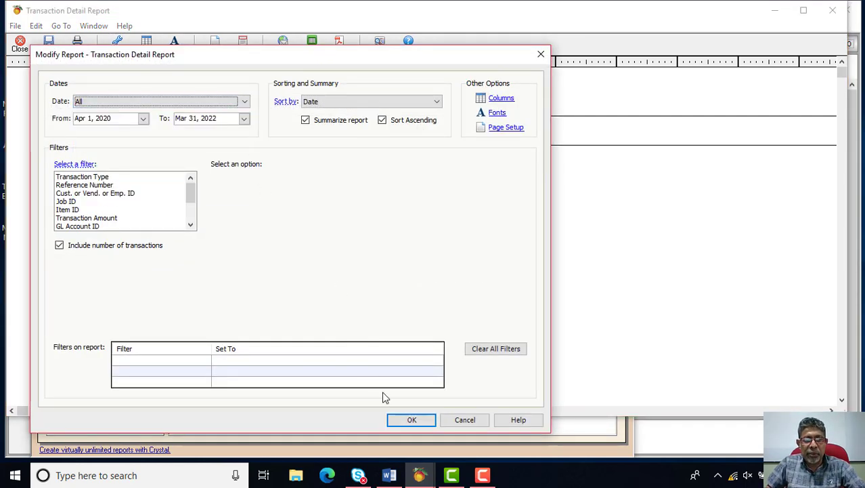
{"action": "left_click", "coordinate": [411, 419]}
- Examine the purchase, sales and adjustment transactions throughout the Transaction Detail Report, including the recorded invoices, and close the report and report selection windows
{"action": "scroll", "coordinate": [477, 206], "scroll_direction": "down", "scroll_amount": 5}
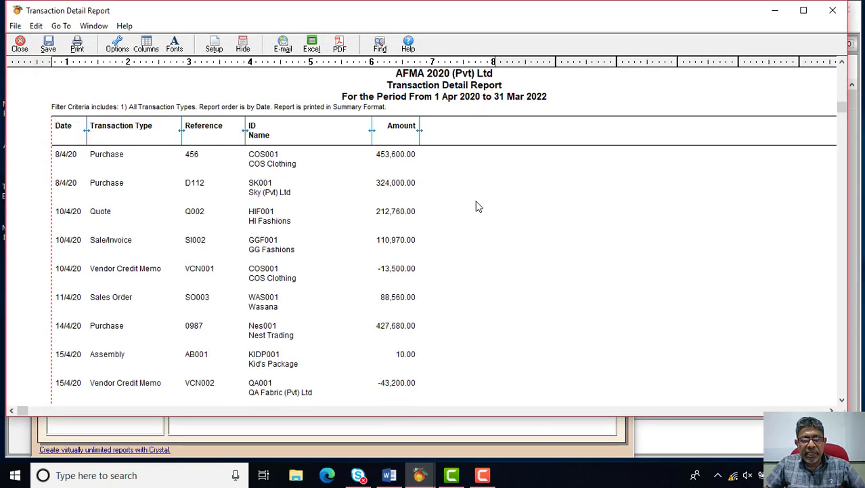
{"action": "scroll", "coordinate": [478, 206], "scroll_direction": "down", "scroll_amount": 8}
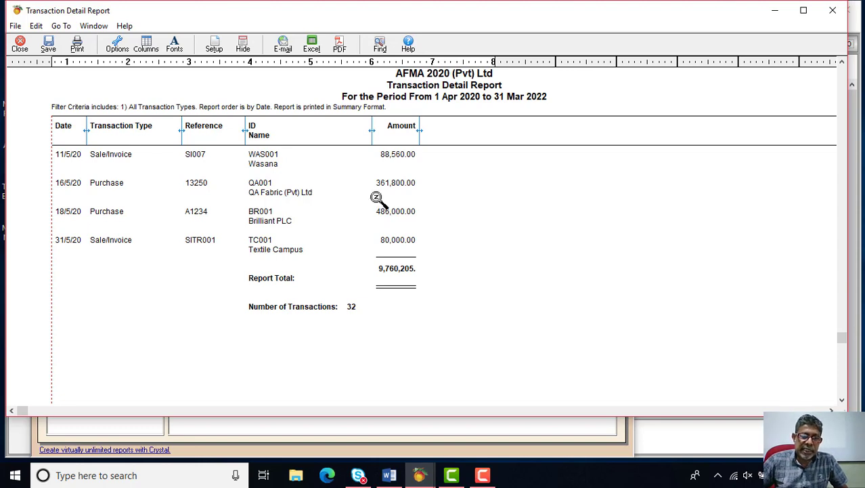
{"action": "scroll", "coordinate": [376, 197], "scroll_direction": "down", "scroll_amount": 1}
{"action": "scroll", "coordinate": [377, 200], "scroll_direction": "up", "scroll_amount": 1}
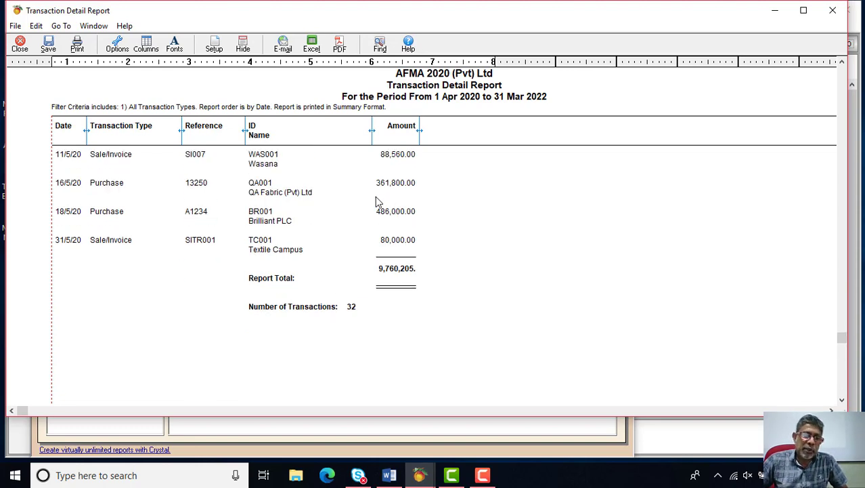
{"action": "scroll", "coordinate": [184, 236], "scroll_direction": "up", "scroll_amount": 4}
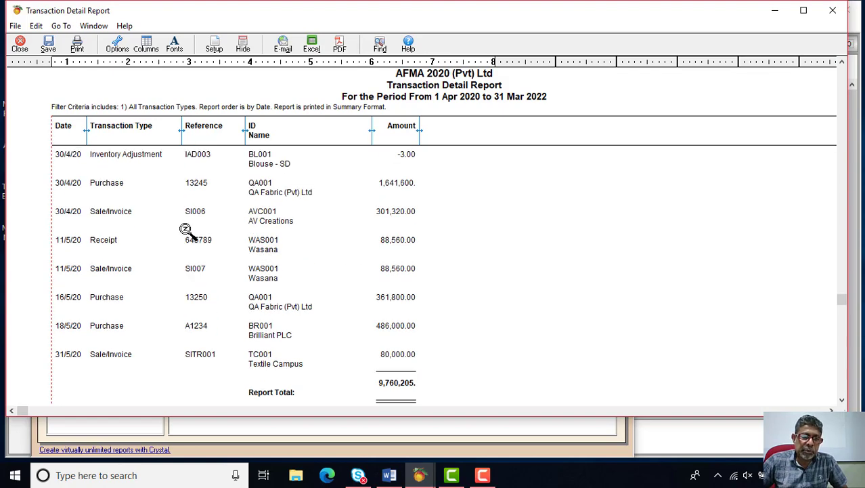
{"action": "scroll", "coordinate": [186, 230], "scroll_direction": "up", "scroll_amount": 12}
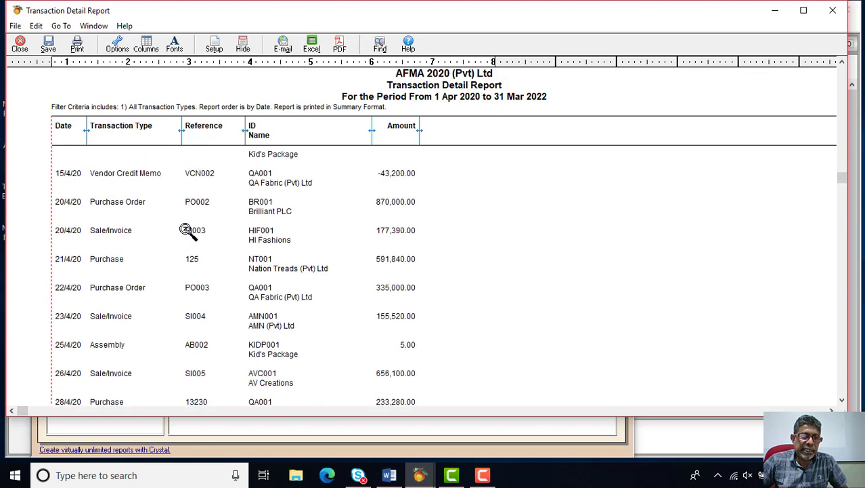
{"action": "scroll", "coordinate": [185, 231], "scroll_direction": "up", "scroll_amount": 10}
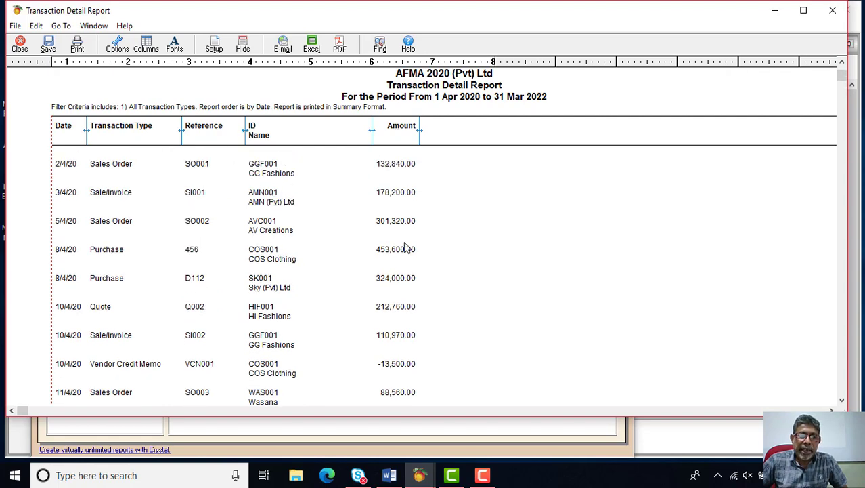
{"action": "scroll", "coordinate": [405, 248], "scroll_direction": "down", "scroll_amount": 10}
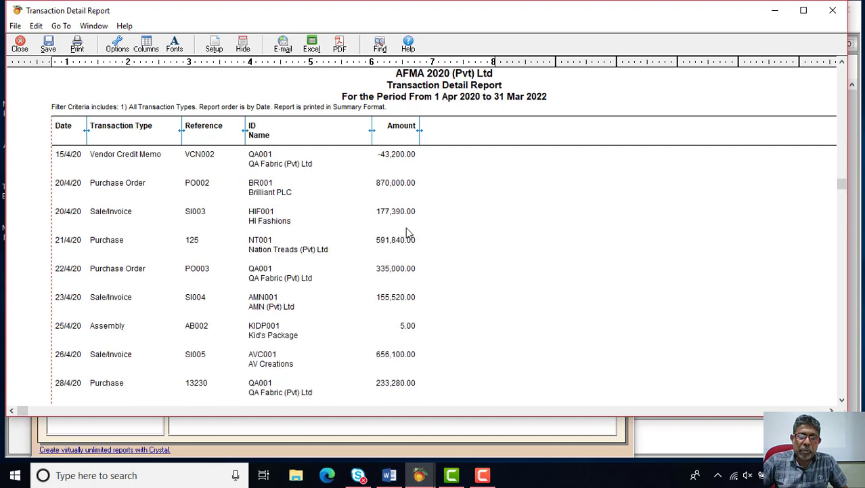
{"action": "scroll", "coordinate": [408, 232], "scroll_direction": "down", "scroll_amount": 5}
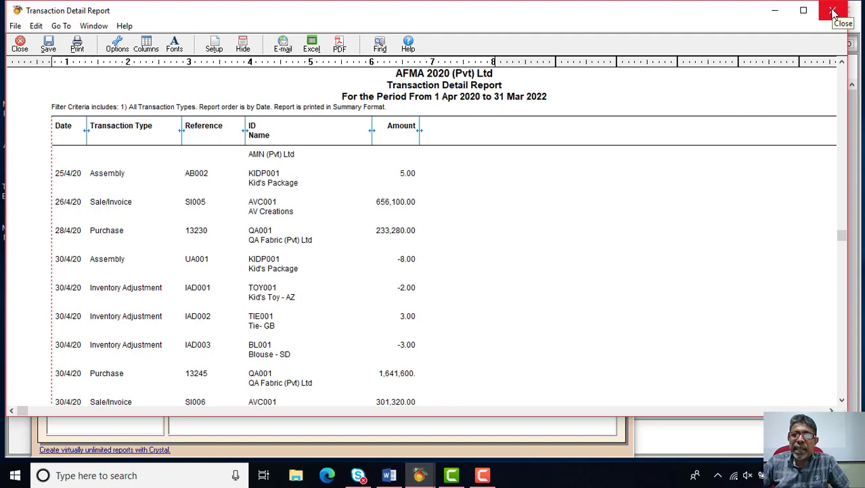
{"action": "left_click", "coordinate": [833, 11]}
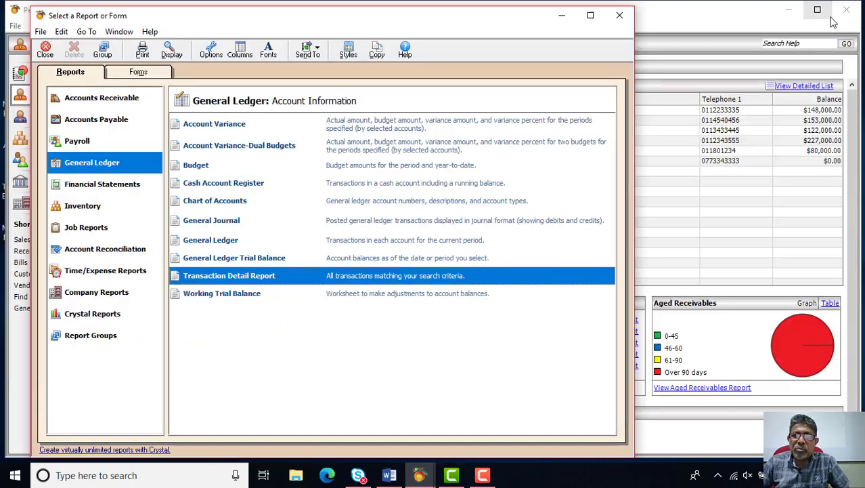
{"action": "left_click", "coordinate": [617, 16]}
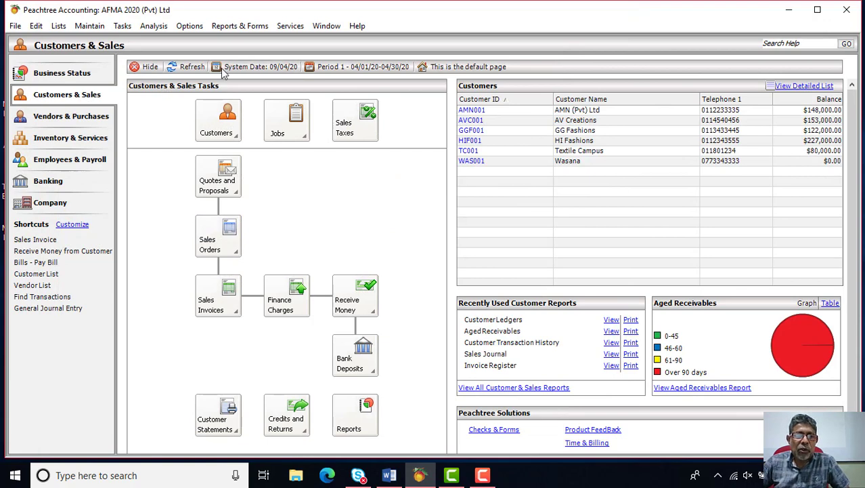
- Display the General Ledger Trial Balance from the General Ledger reports and open its report options
{"action": "left_click", "coordinate": [240, 27]}
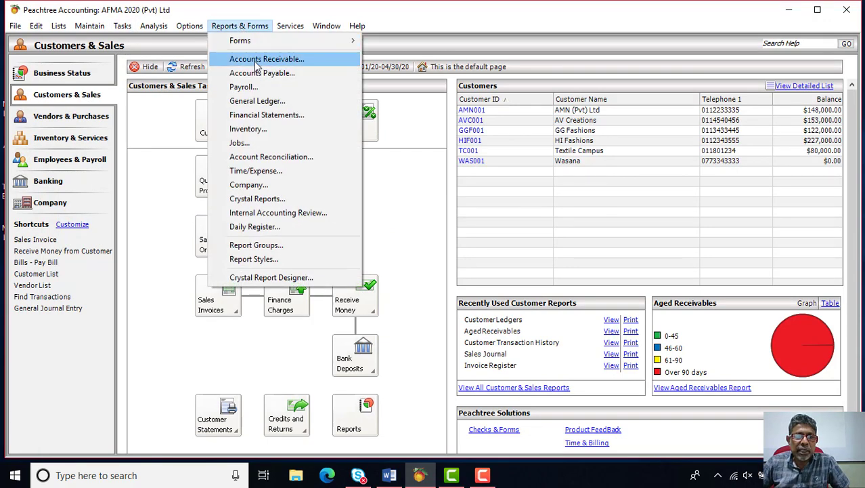
{"action": "left_click", "coordinate": [253, 101]}
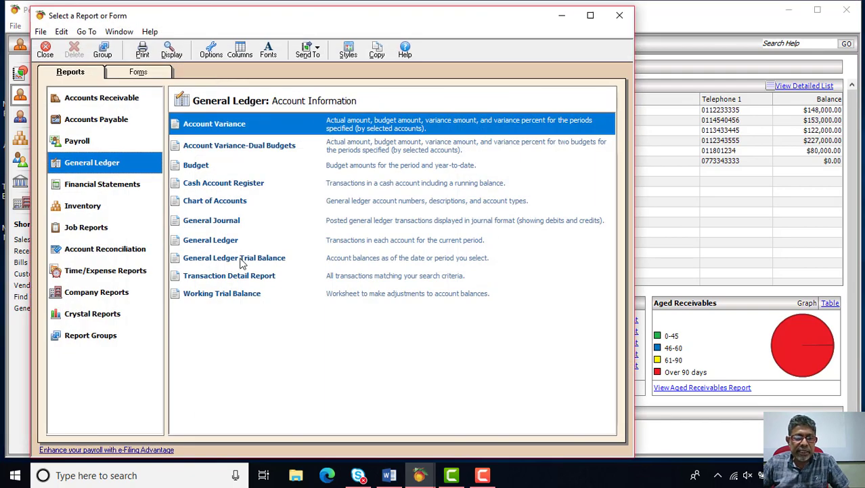
{"action": "double_click", "coordinate": [242, 261]}
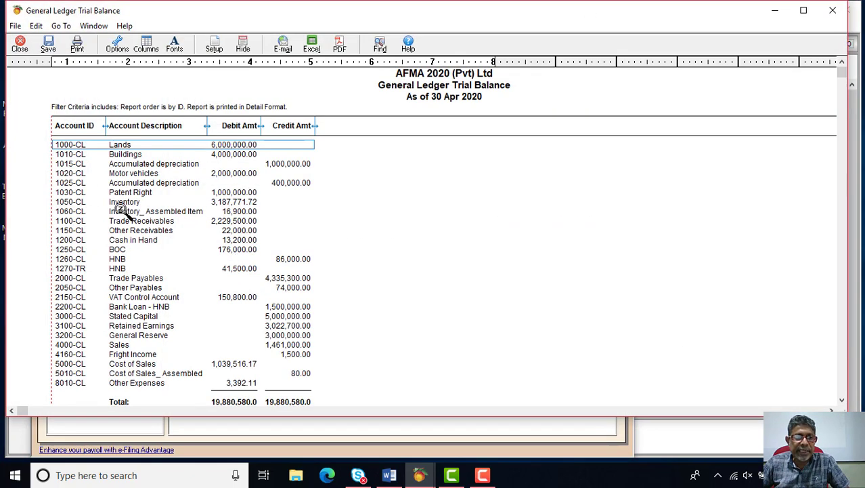
{"action": "left_click", "coordinate": [117, 44]}
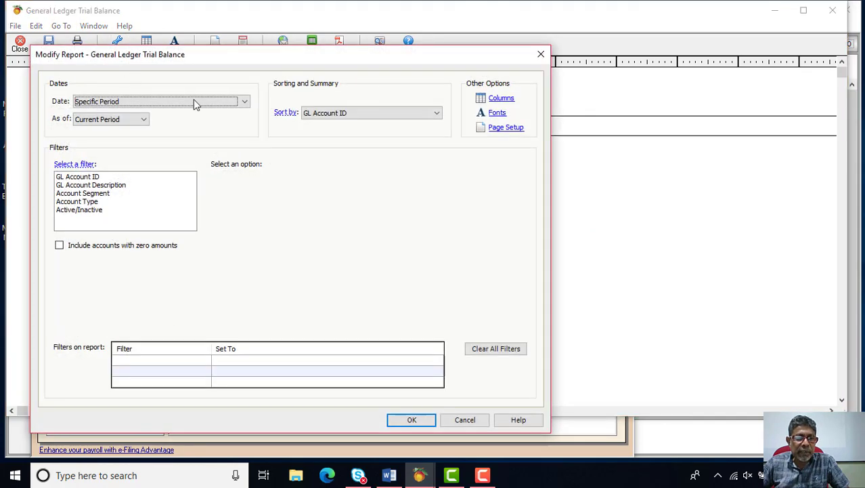
- Try the Specific Date and Today settings for the trial balance date and return it to Specific Period
{"action": "left_click", "coordinate": [245, 103]}
{"action": "left_click", "coordinate": [242, 108]}
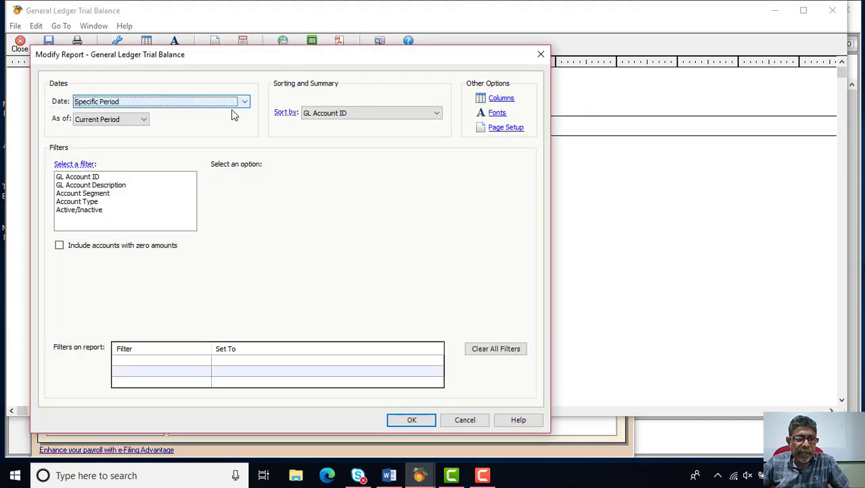
{"action": "left_click", "coordinate": [145, 120]}
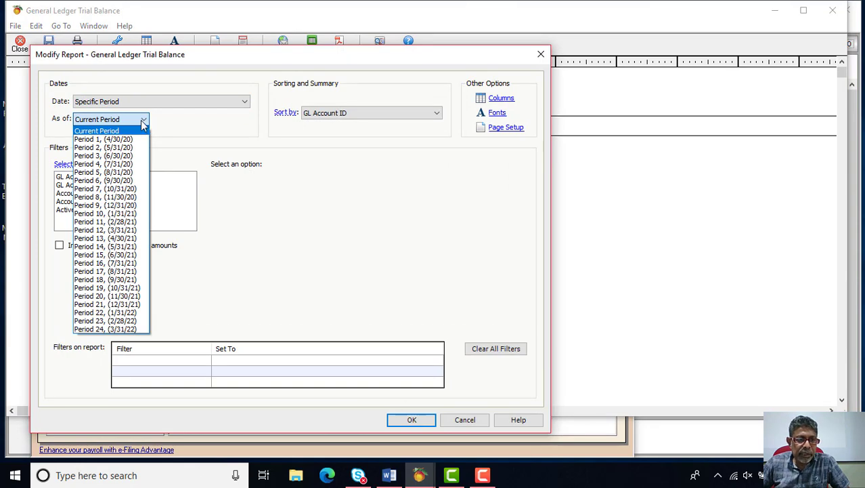
{"action": "left_click", "coordinate": [144, 120]}
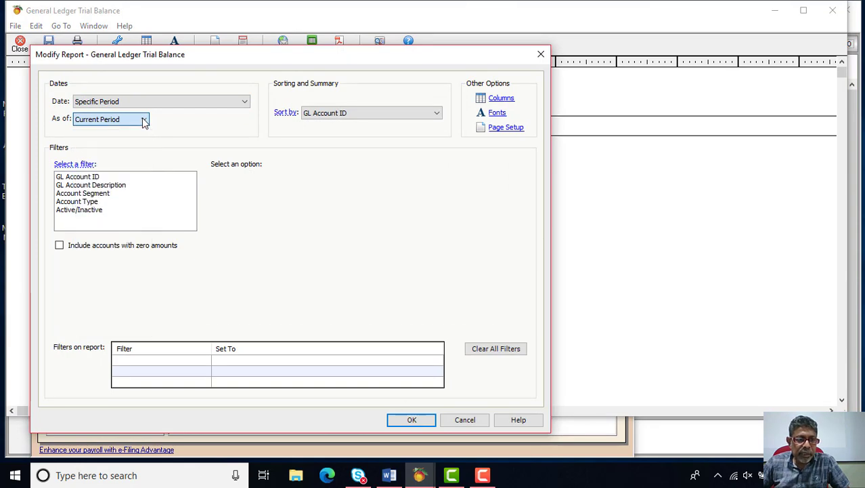
{"action": "left_click", "coordinate": [243, 102]}
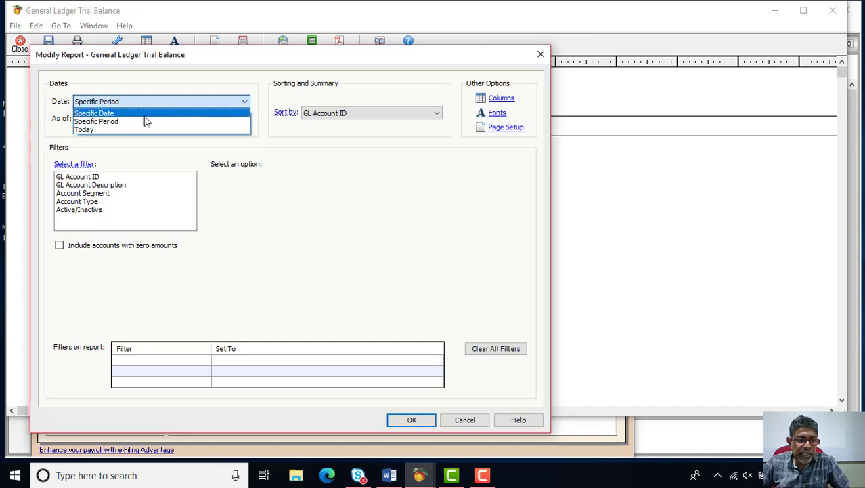
{"action": "left_click", "coordinate": [145, 113]}
{"action": "left_click", "coordinate": [144, 120]}
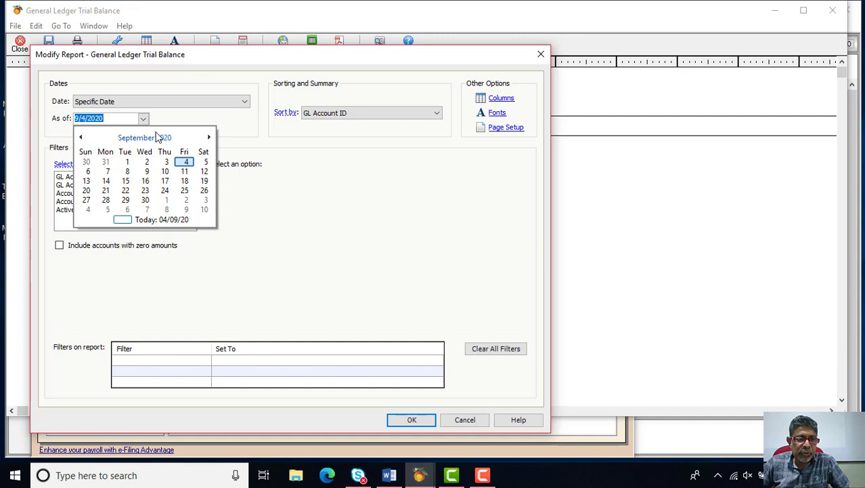
{"action": "left_click", "coordinate": [245, 101]}
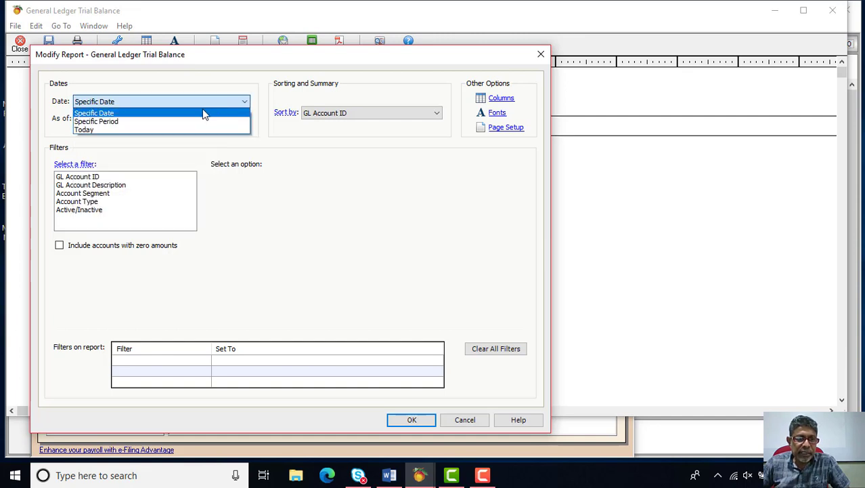
{"action": "left_click", "coordinate": [171, 130]}
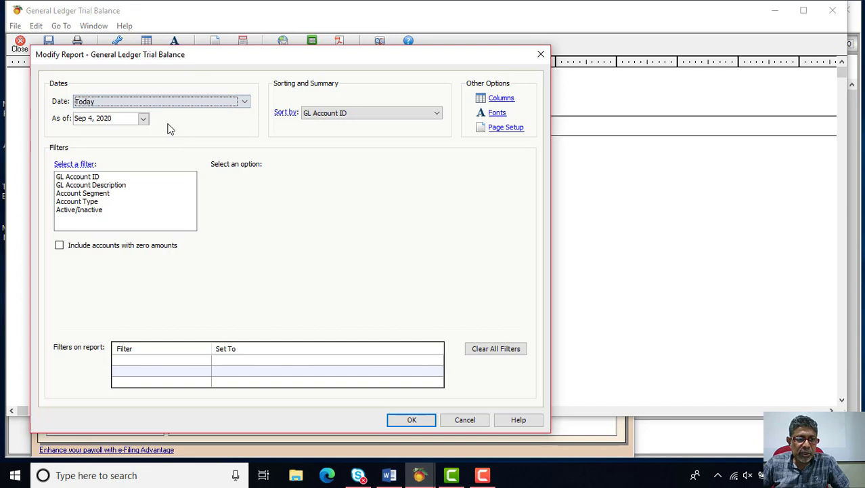
{"action": "left_click", "coordinate": [242, 101]}
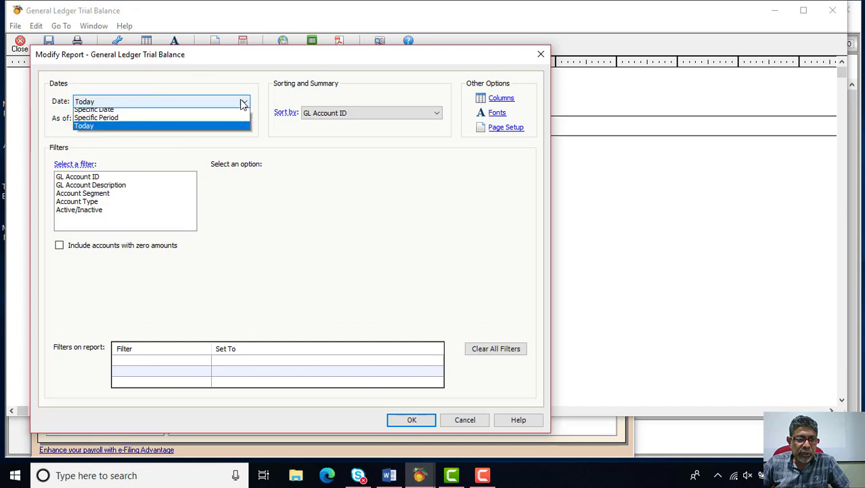
{"action": "left_click", "coordinate": [182, 122]}
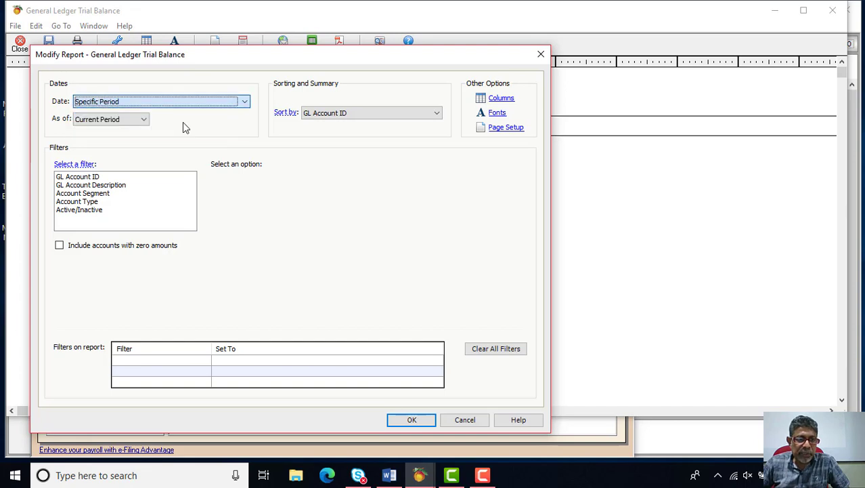
- Generate the trial balance as of Period 1, (4/30/20), and review its account balances down to the totals
{"action": "left_click", "coordinate": [144, 122]}
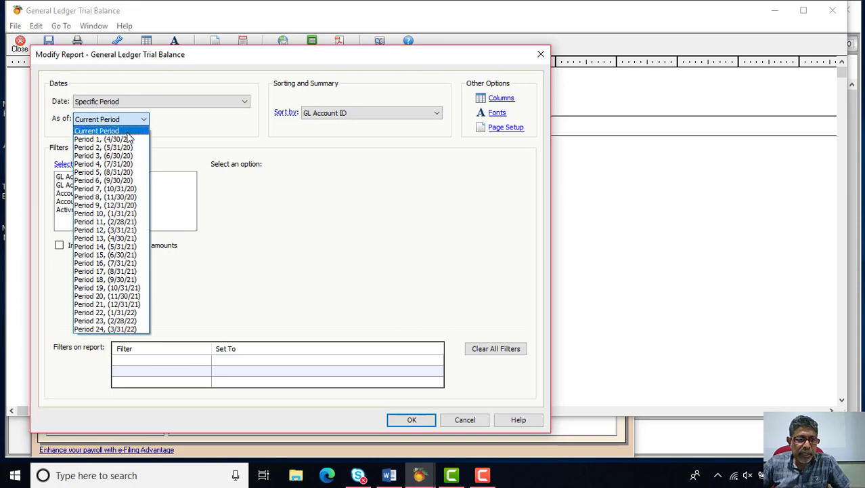
{"action": "left_click", "coordinate": [127, 133]}
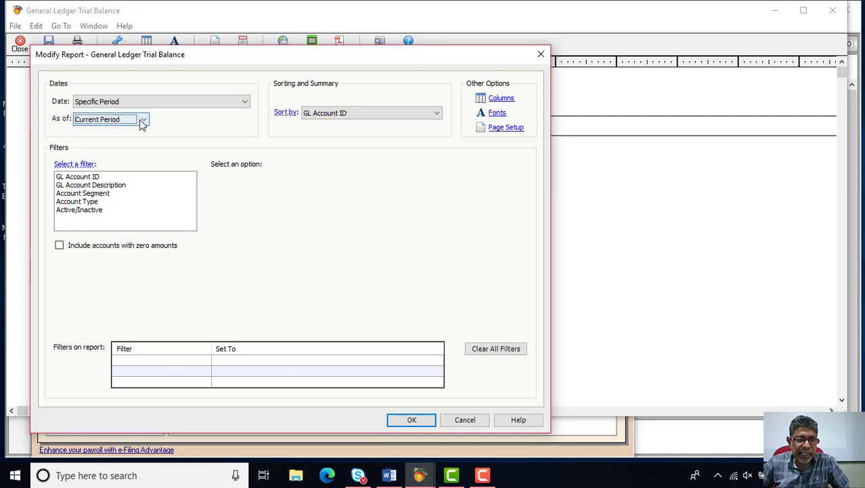
{"action": "left_click", "coordinate": [143, 120]}
{"action": "left_click", "coordinate": [136, 138]}
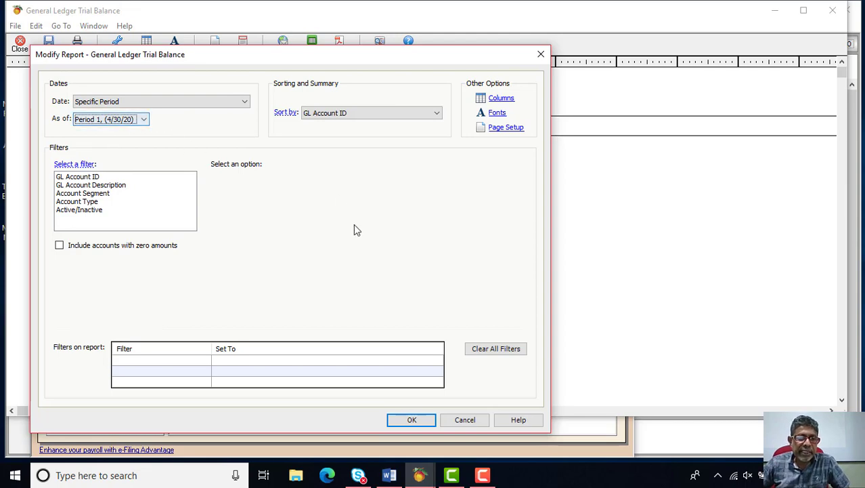
{"action": "left_click", "coordinate": [427, 421]}
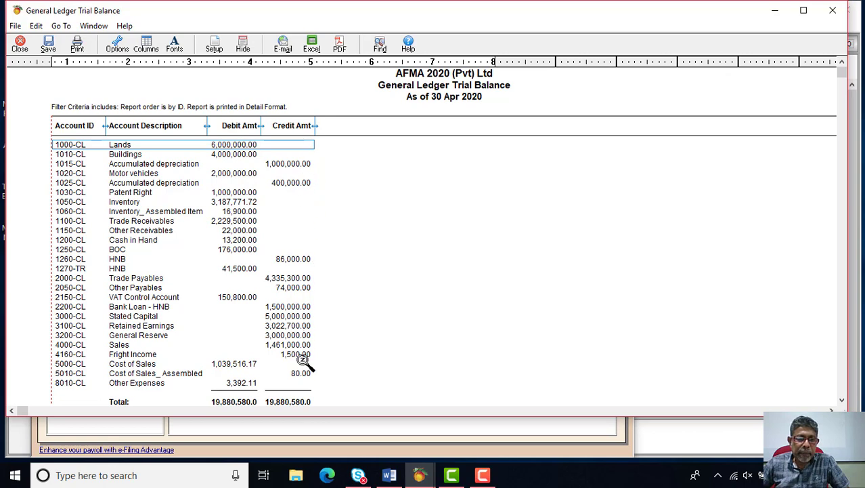
{"action": "scroll", "coordinate": [318, 356], "scroll_direction": "down", "scroll_amount": 2}
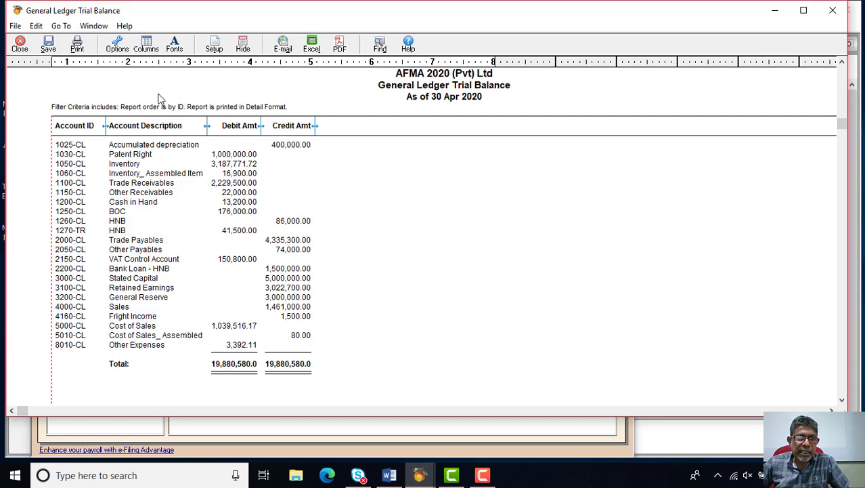
- Change the trial balance to Period 2, (5/31/20), and review its account balances down to the totals
{"action": "left_click", "coordinate": [113, 42]}
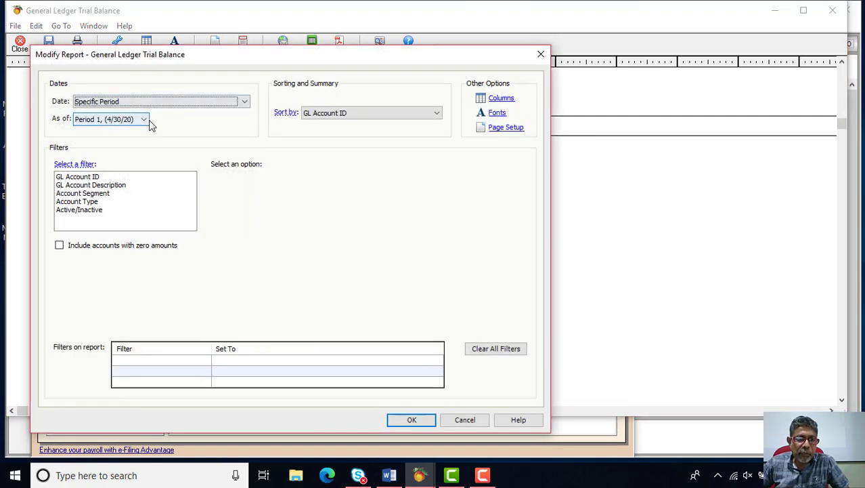
{"action": "left_click", "coordinate": [144, 119]}
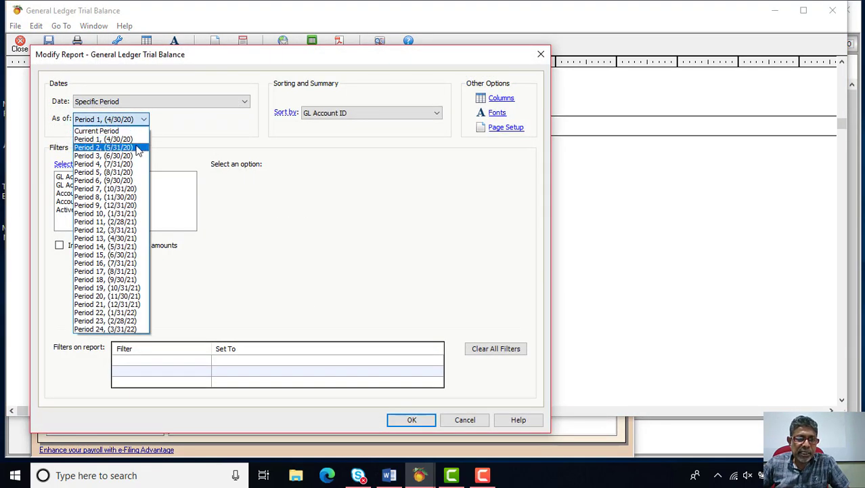
{"action": "left_click", "coordinate": [137, 148]}
{"action": "left_click", "coordinate": [403, 419]}
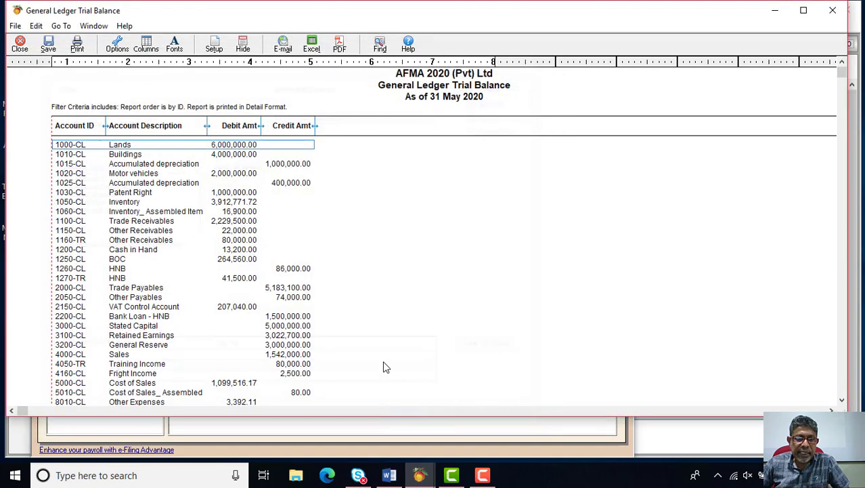
{"action": "scroll", "coordinate": [388, 242], "scroll_direction": "down", "scroll_amount": 2}
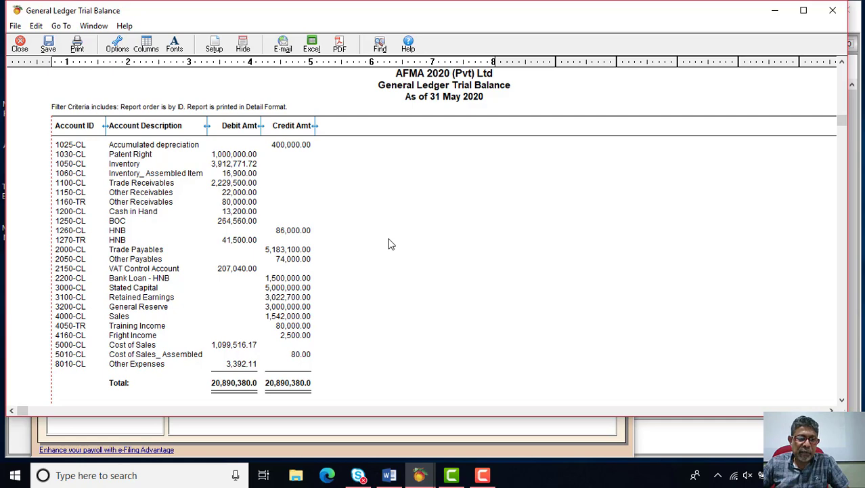
- Change the trial balance to Period 3, (6/30/20), and review its account balances down to the totals
{"action": "left_click", "coordinate": [116, 45]}
{"action": "left_click", "coordinate": [144, 119]}
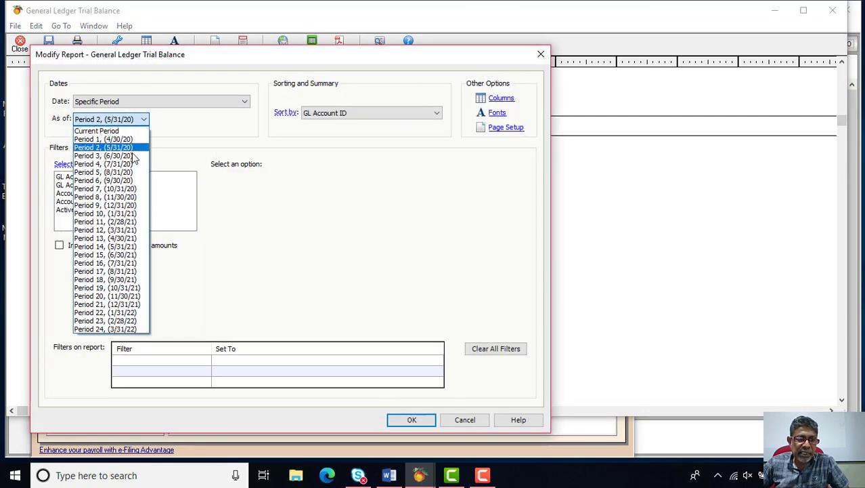
{"action": "left_click", "coordinate": [128, 155]}
{"action": "left_click", "coordinate": [411, 419]}
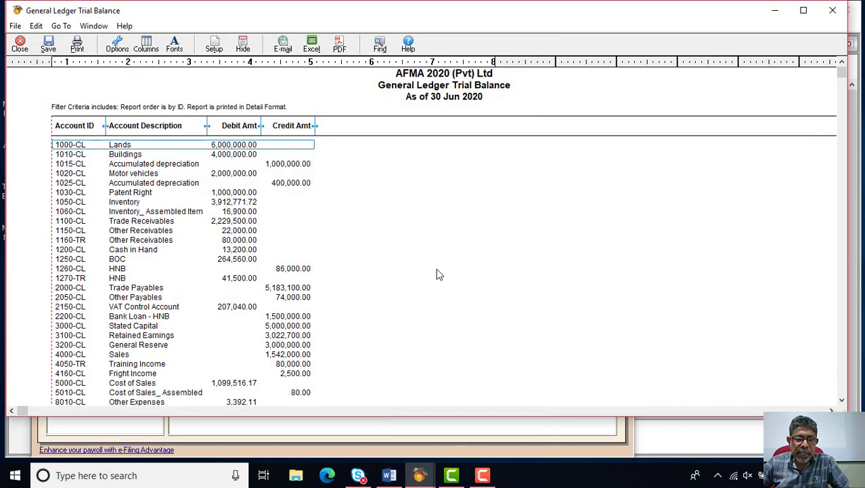
{"action": "scroll", "coordinate": [437, 267], "scroll_direction": "down", "scroll_amount": 2}
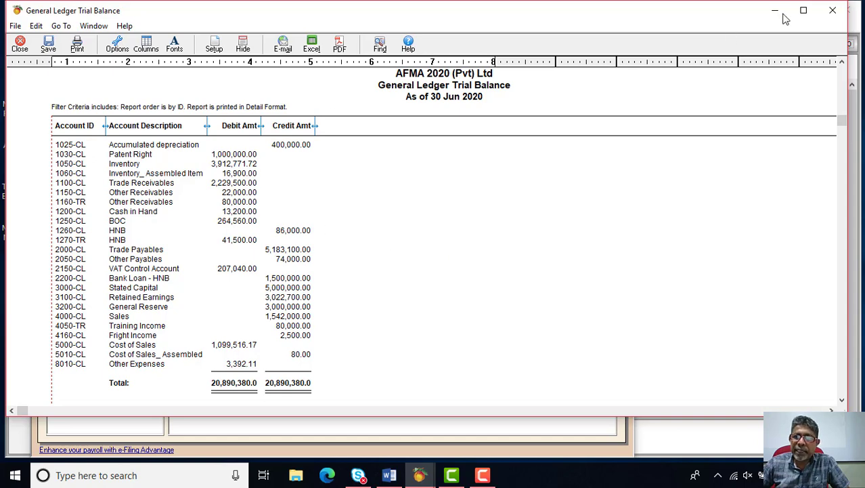
- Close the trial balance and the report selection window, and display the Business Status page
{"action": "left_click", "coordinate": [833, 10]}
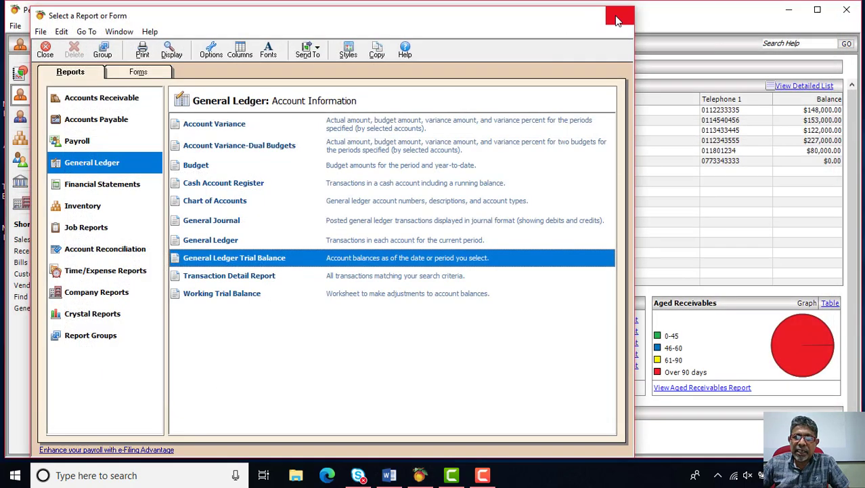
{"action": "left_click", "coordinate": [618, 15]}
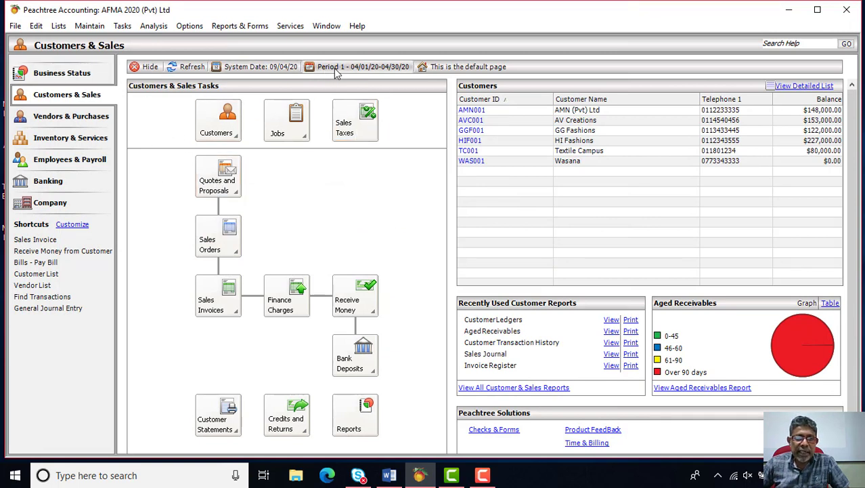
{"action": "left_click", "coordinate": [70, 74]}
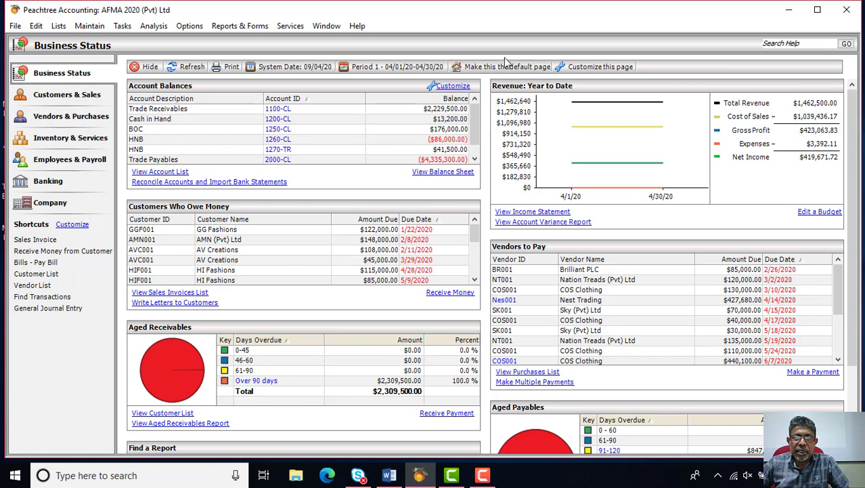
- Change the accounting period to 02 - May 01, 2020 to May 31, 2020, declining report printing and the Internal Accounting Review
{"action": "left_click", "coordinate": [420, 66]}
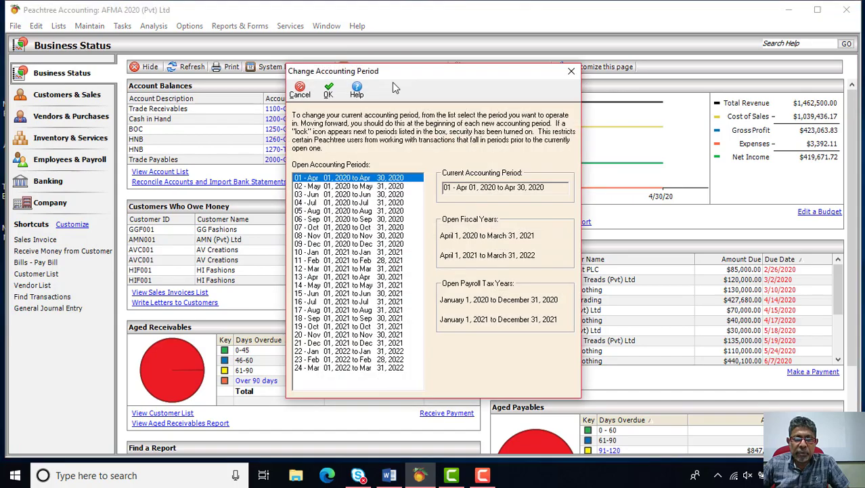
{"action": "left_click", "coordinate": [364, 186]}
{"action": "left_click", "coordinate": [328, 91]}
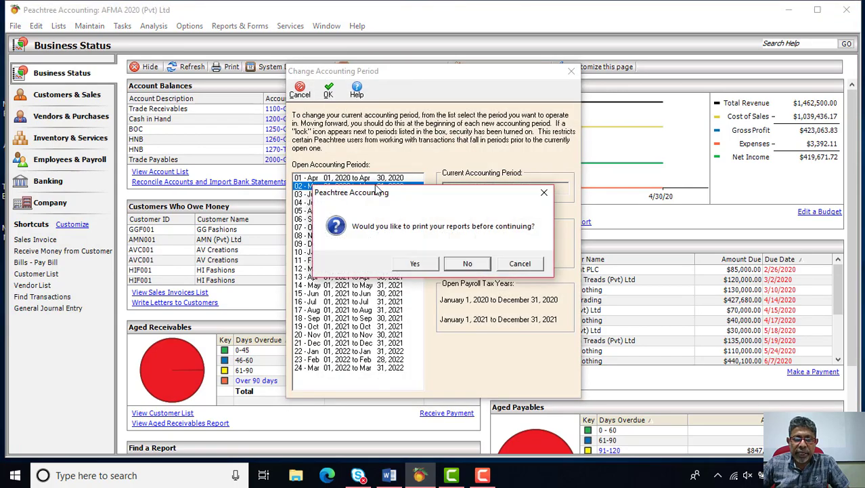
{"action": "left_click", "coordinate": [461, 265]}
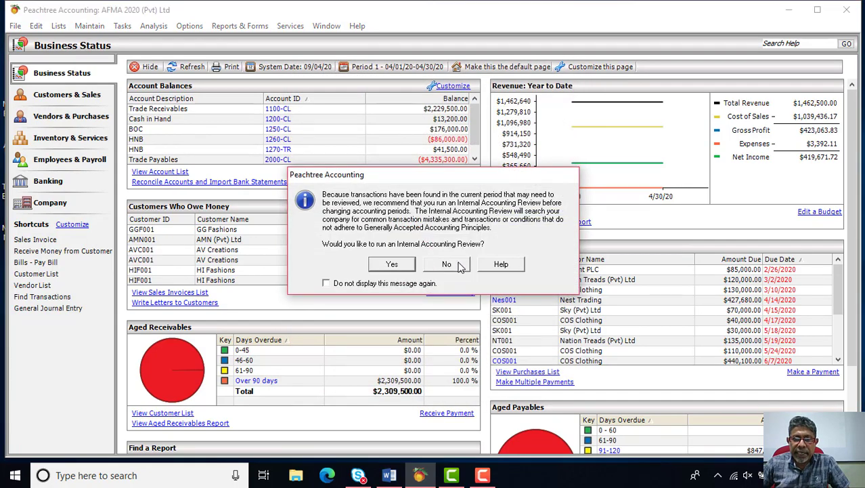
{"action": "left_click", "coordinate": [455, 263]}
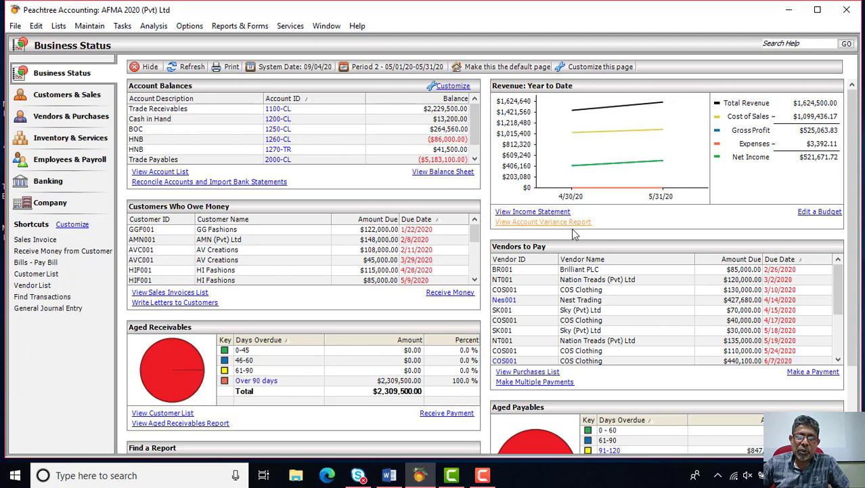
- Review the income statement for the two months ending 31 May 2020 down to net income, and close it
{"action": "left_click", "coordinate": [542, 211]}
{"action": "scroll", "coordinate": [378, 185], "scroll_direction": "down", "scroll_amount": 7}
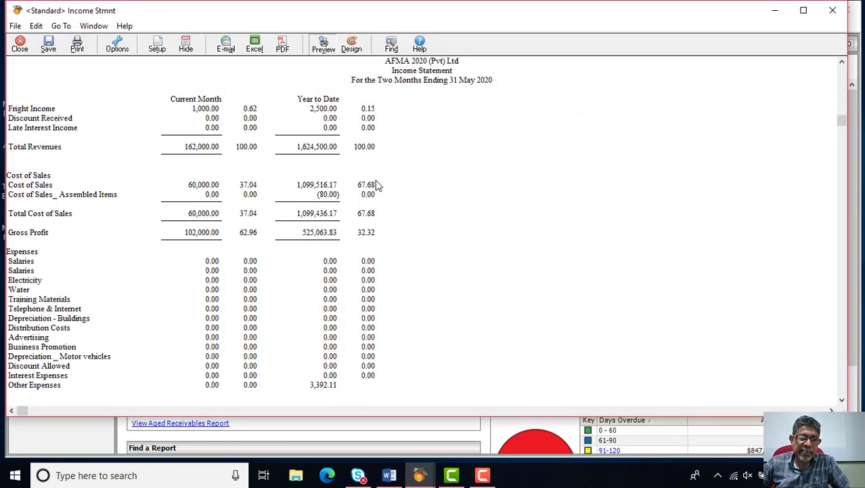
{"action": "scroll", "coordinate": [377, 185], "scroll_direction": "up", "scroll_amount": 2}
{"action": "scroll", "coordinate": [378, 184], "scroll_direction": "up", "scroll_amount": 5}
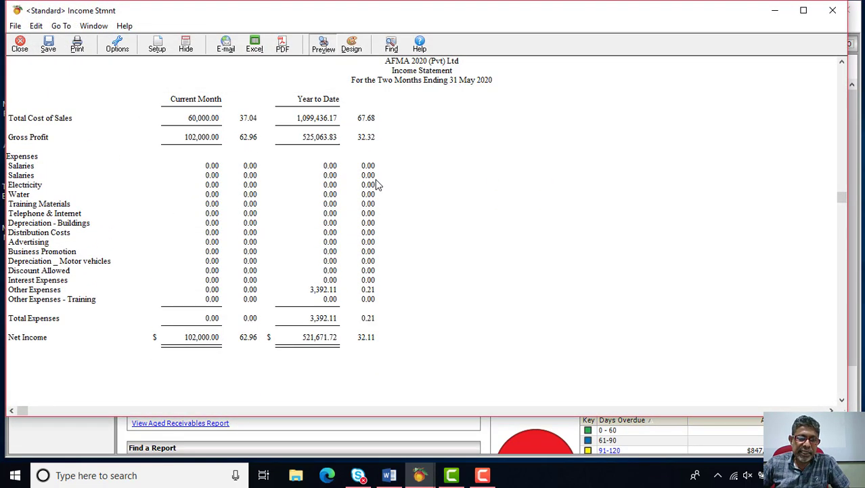
{"action": "left_click", "coordinate": [833, 11]}
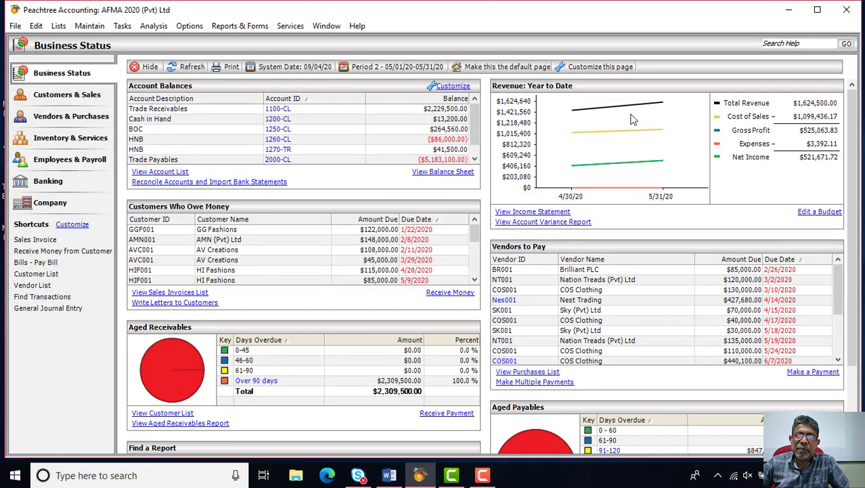
- Set the accounting period back to 01 - Apr 01, 2020 to Apr 30, 2020
{"action": "left_click", "coordinate": [402, 68]}
{"action": "left_click", "coordinate": [385, 178]}
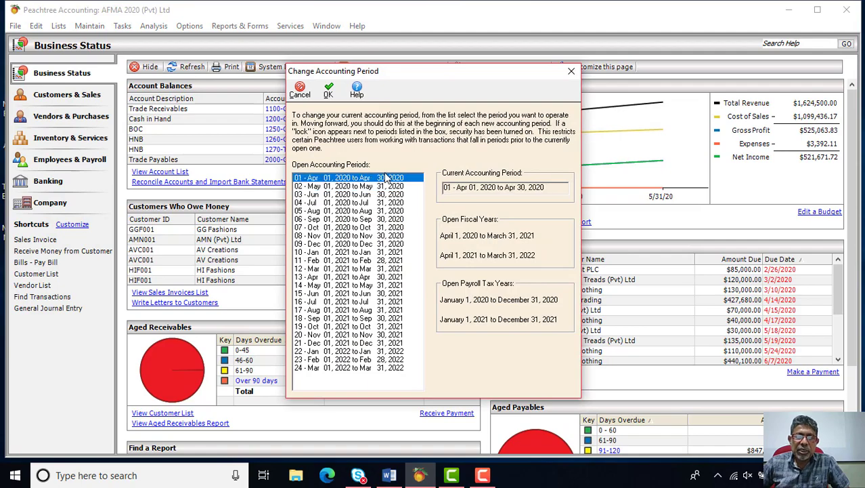
{"action": "left_click", "coordinate": [329, 89]}
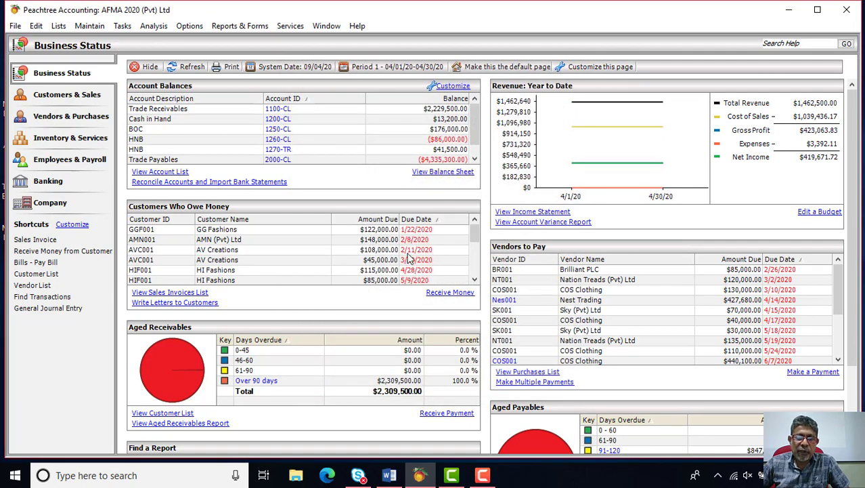
- Switch to the Chapter Ten Word document and read section 10.5 on entering customer credit notes
{"action": "left_click", "coordinate": [389, 474]}
{"action": "scroll", "coordinate": [458, 251], "scroll_direction": "down", "scroll_amount": 3}
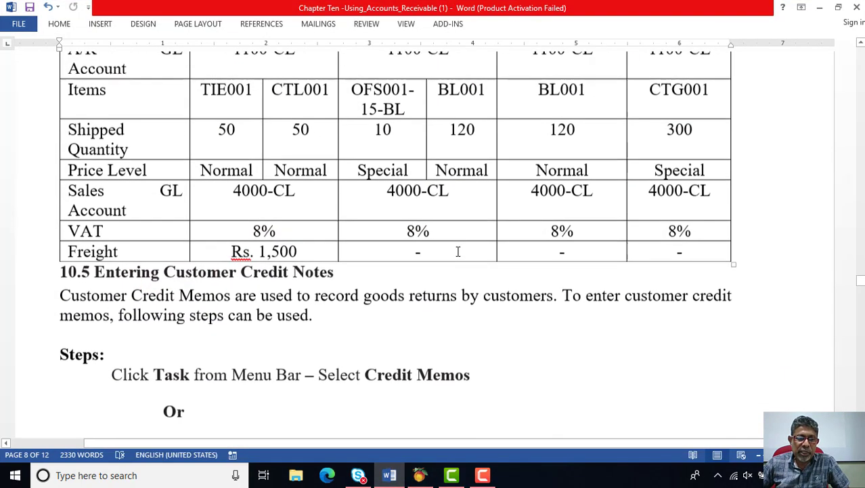
{"action": "scroll", "coordinate": [458, 251], "scroll_direction": "down", "scroll_amount": 3}
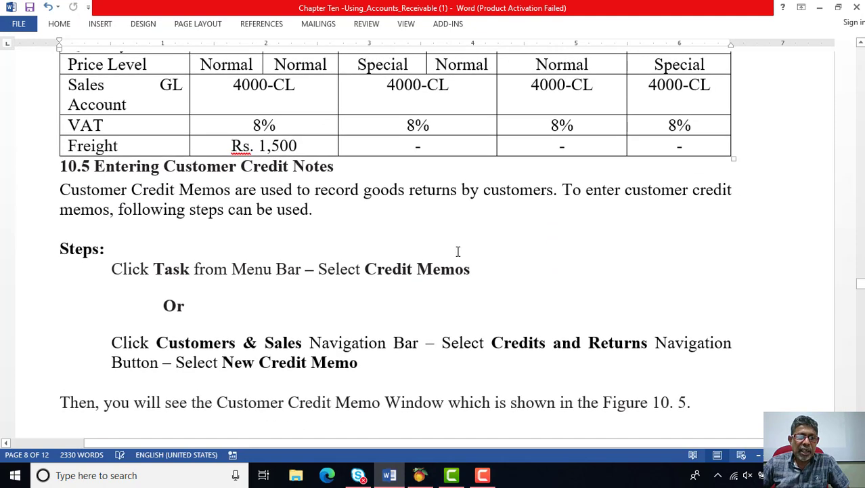
{"action": "scroll", "coordinate": [457, 252], "scroll_direction": "down", "scroll_amount": 1}
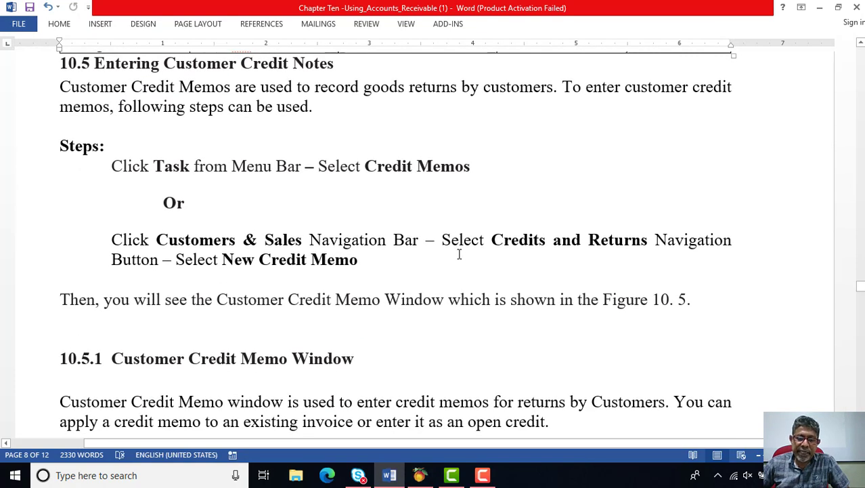